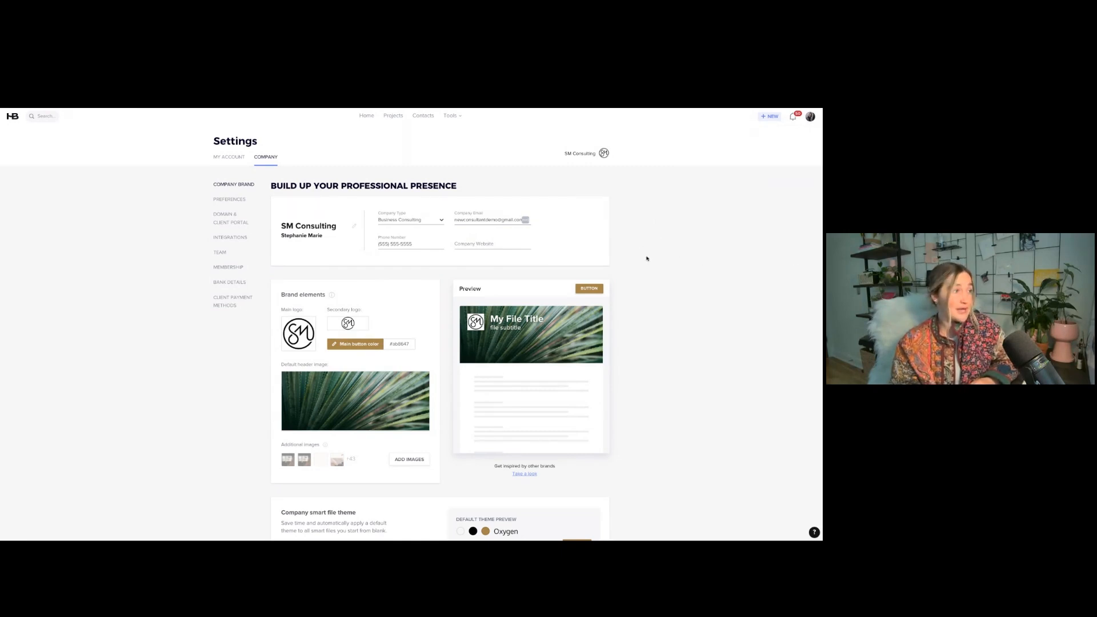
# Review the company brand settings and the main font options of the company smart file theme, closing the theme without saving
pyautogui.scroll(-3, 654, 259)
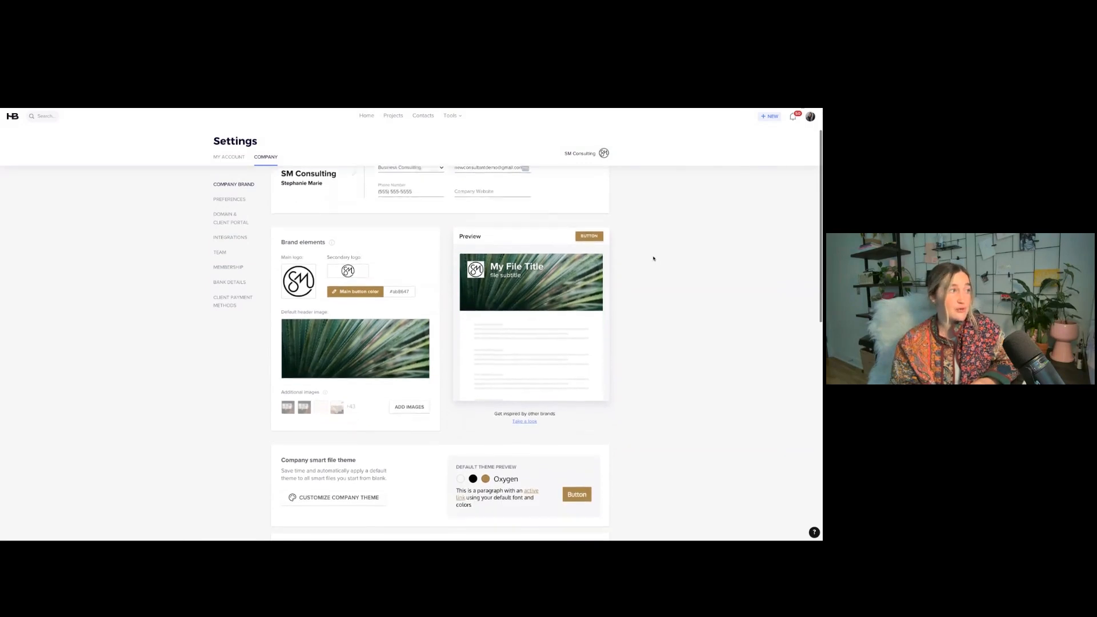
pyautogui.scroll(-4, 654, 258)
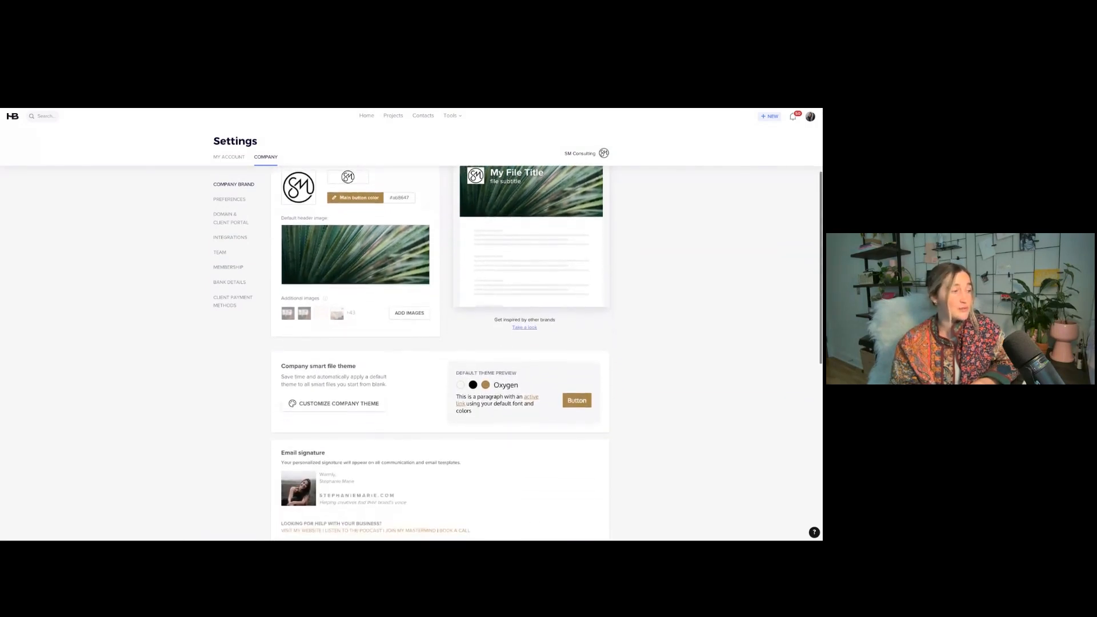
pyautogui.scroll(-2, 309, 287)
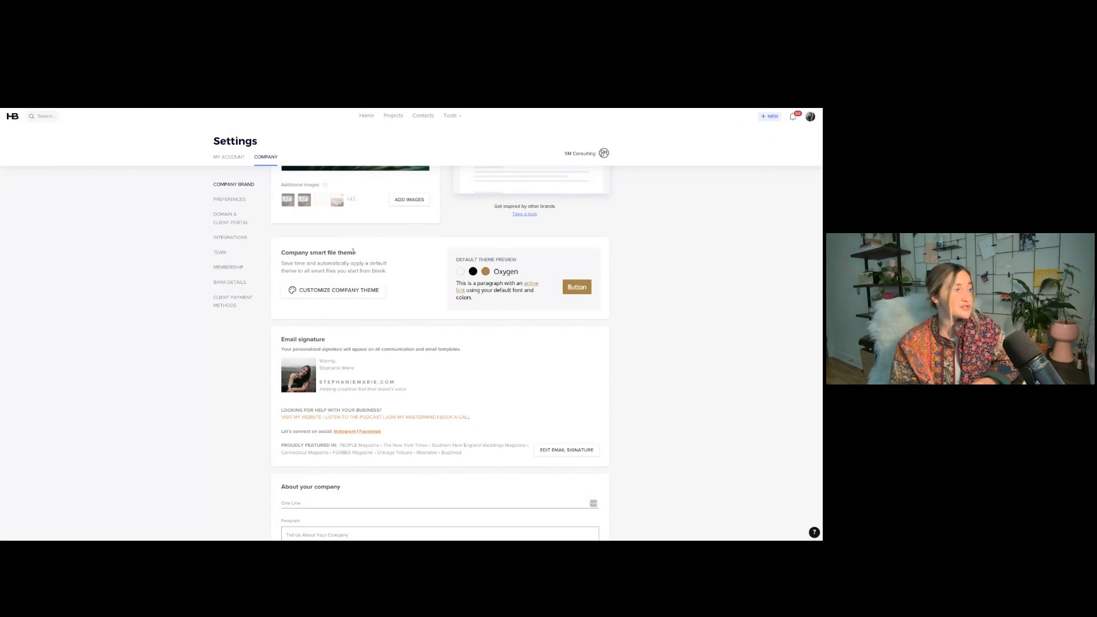
pyautogui.moveTo(281, 255); pyautogui.dragTo(365, 257)
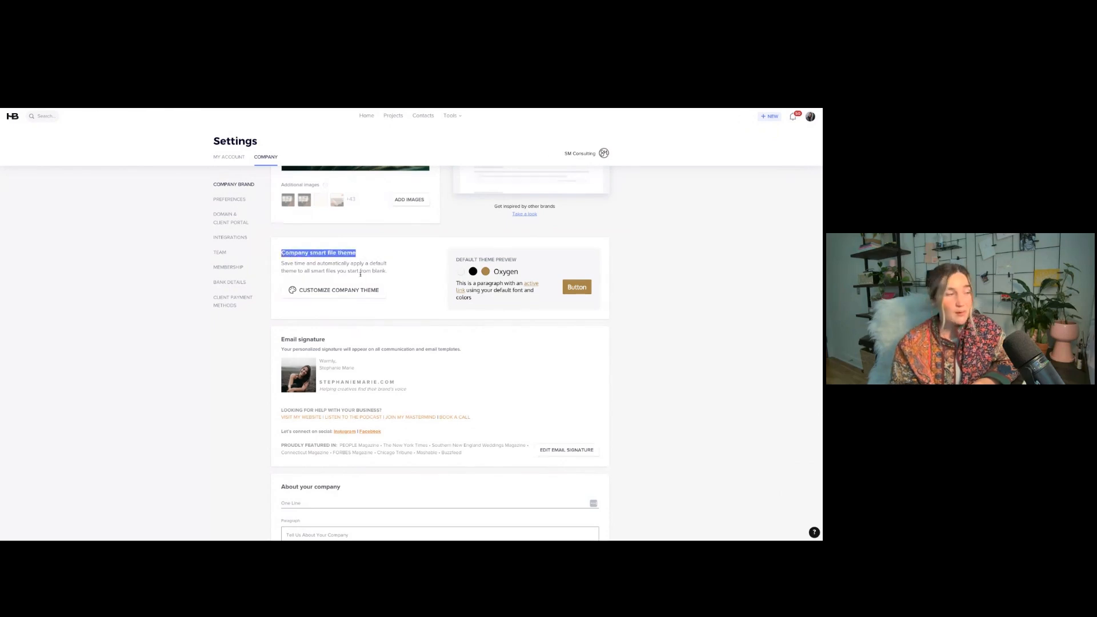
pyautogui.click(343, 291)
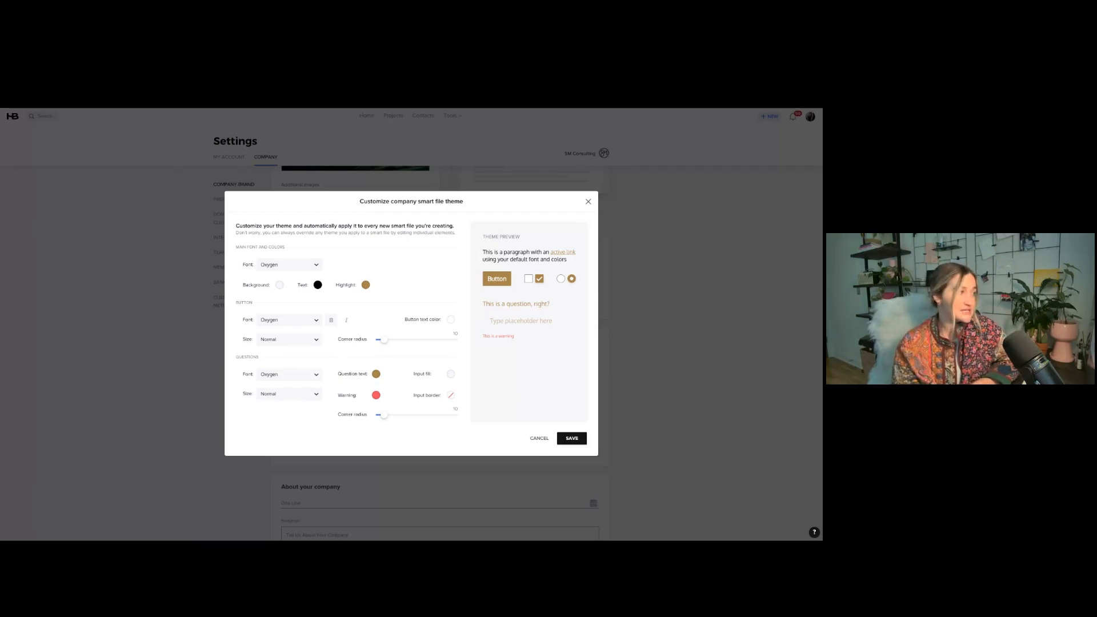
pyautogui.click(278, 268)
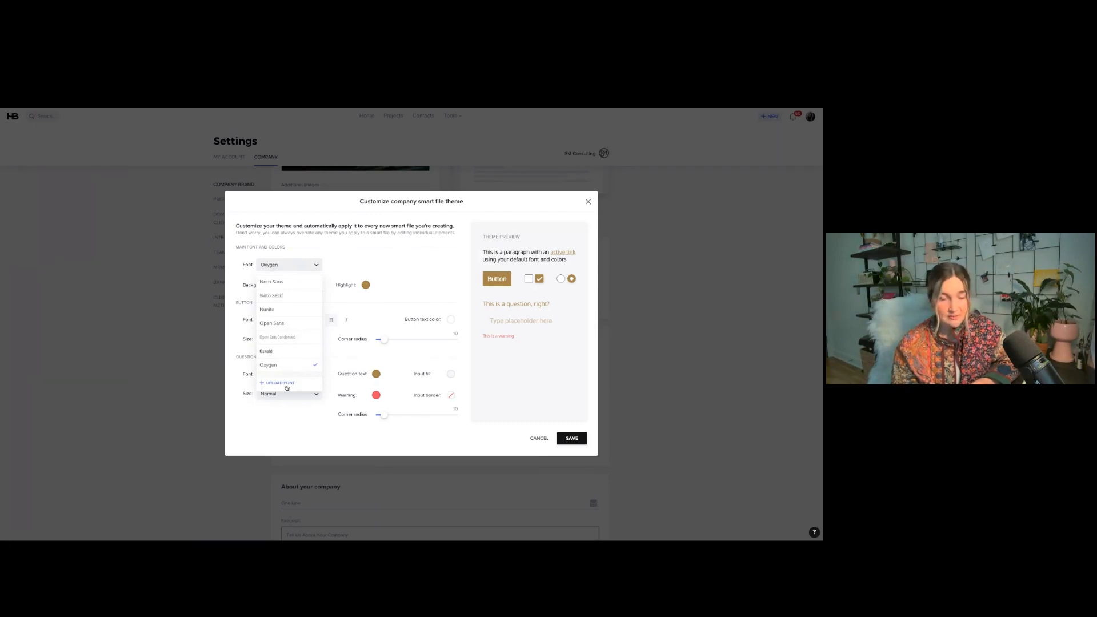
pyautogui.click(430, 265)
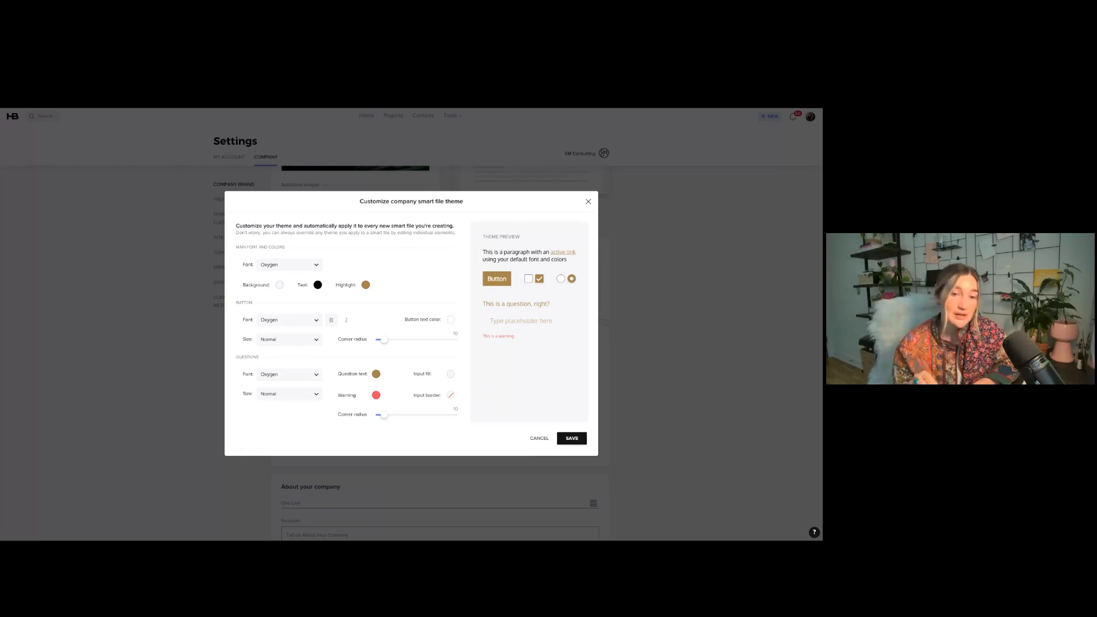
pyautogui.click(588, 202)
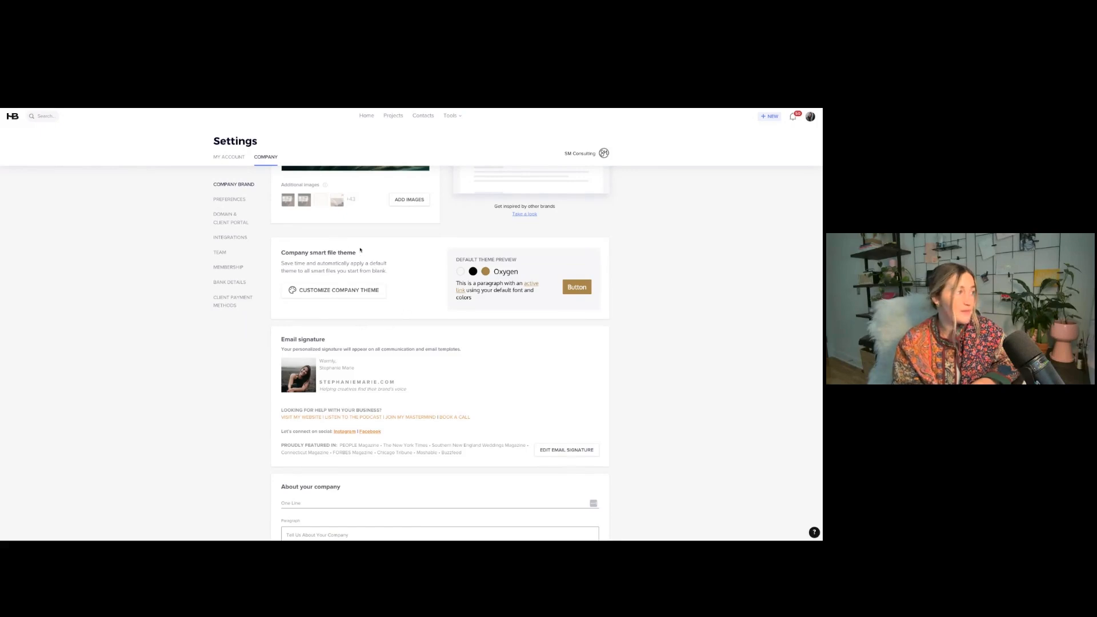
pyautogui.scroll(-2, 389, 258)
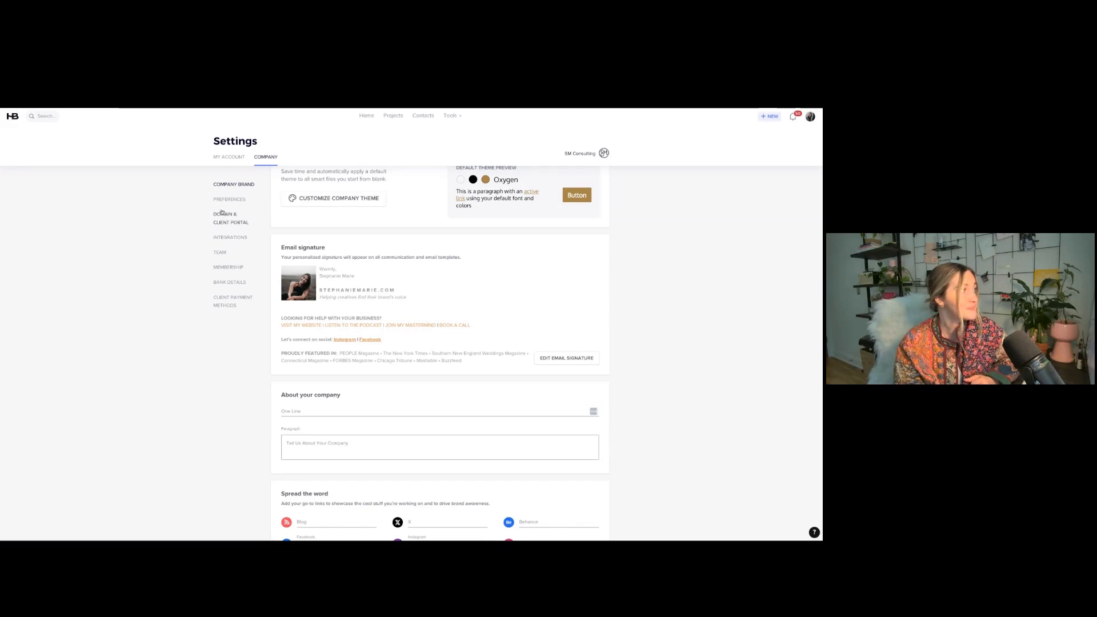
# Examine the lead sources in the company preferences and open the finance reports
pyautogui.click(241, 200)
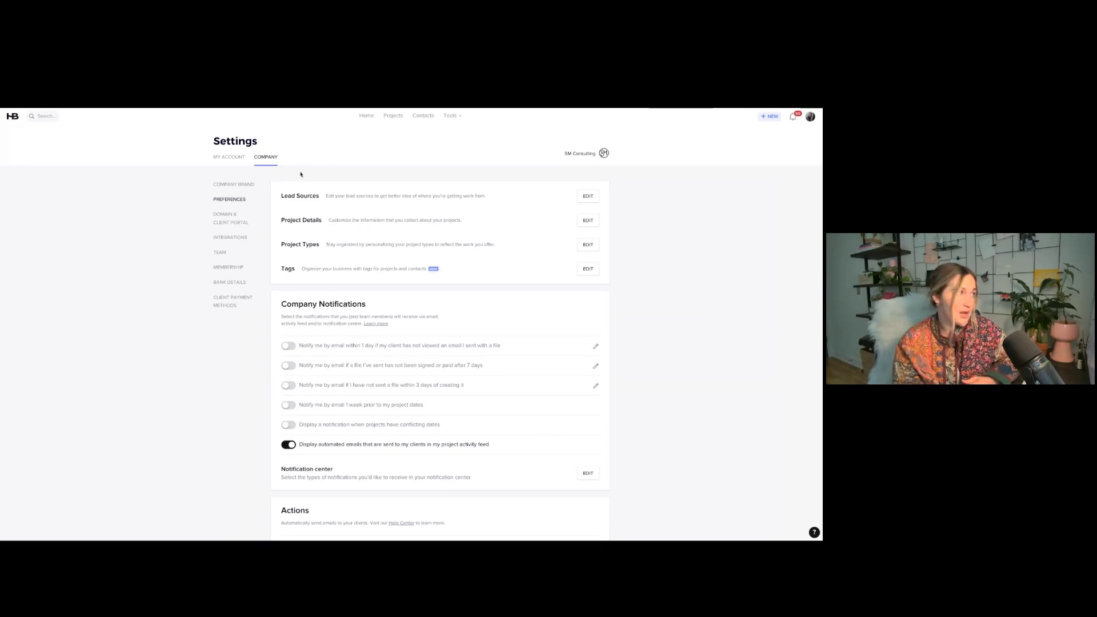
pyautogui.moveTo(300, 196)
pyautogui.mouseDown()
pyautogui.moveTo(281, 197)
pyautogui.moveTo(320, 197)
pyautogui.mouseUp()
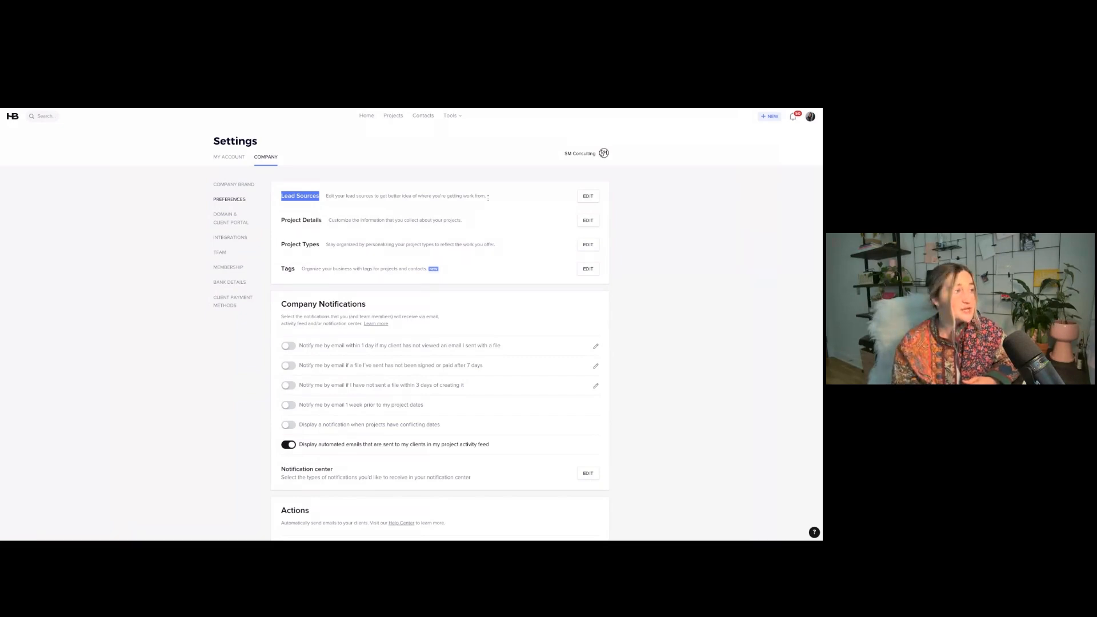
pyautogui.click(588, 196)
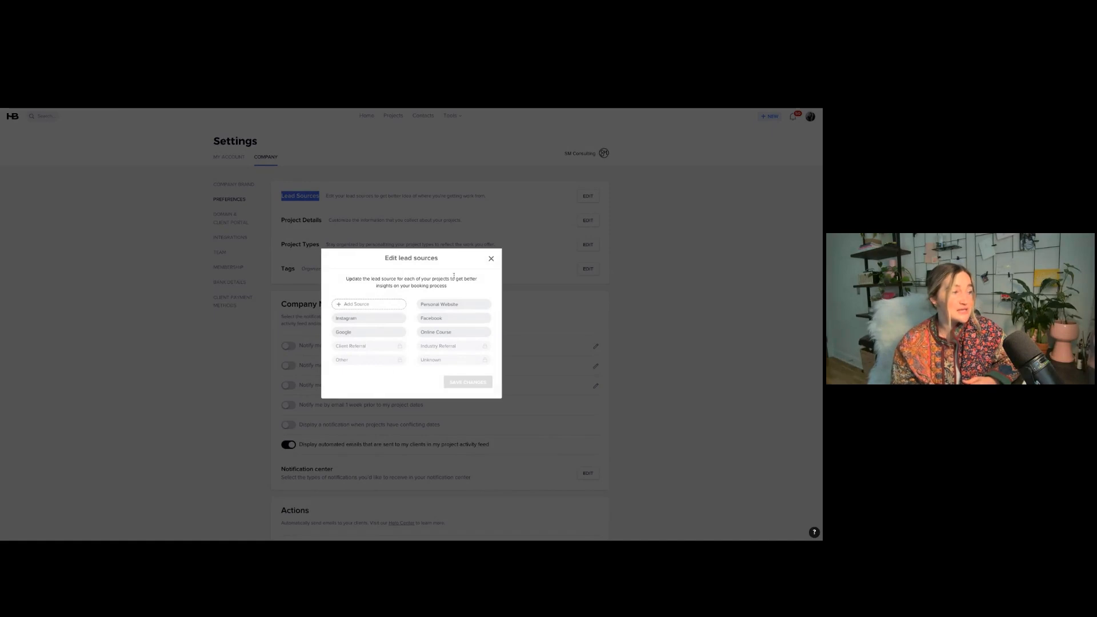
pyautogui.click(491, 258)
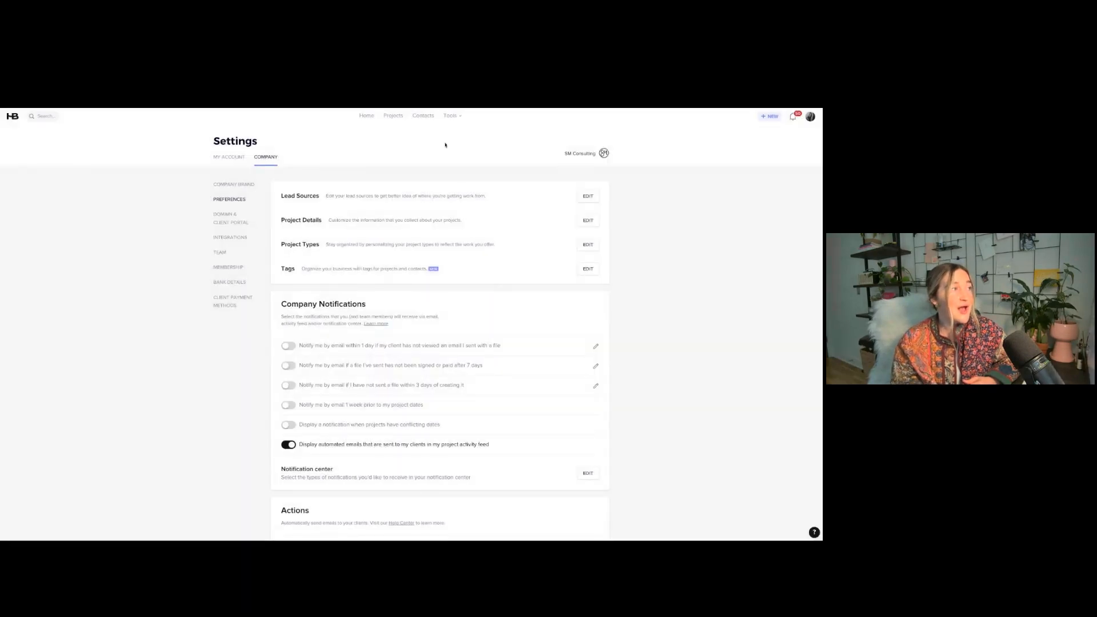
pyautogui.moveTo(451, 116)
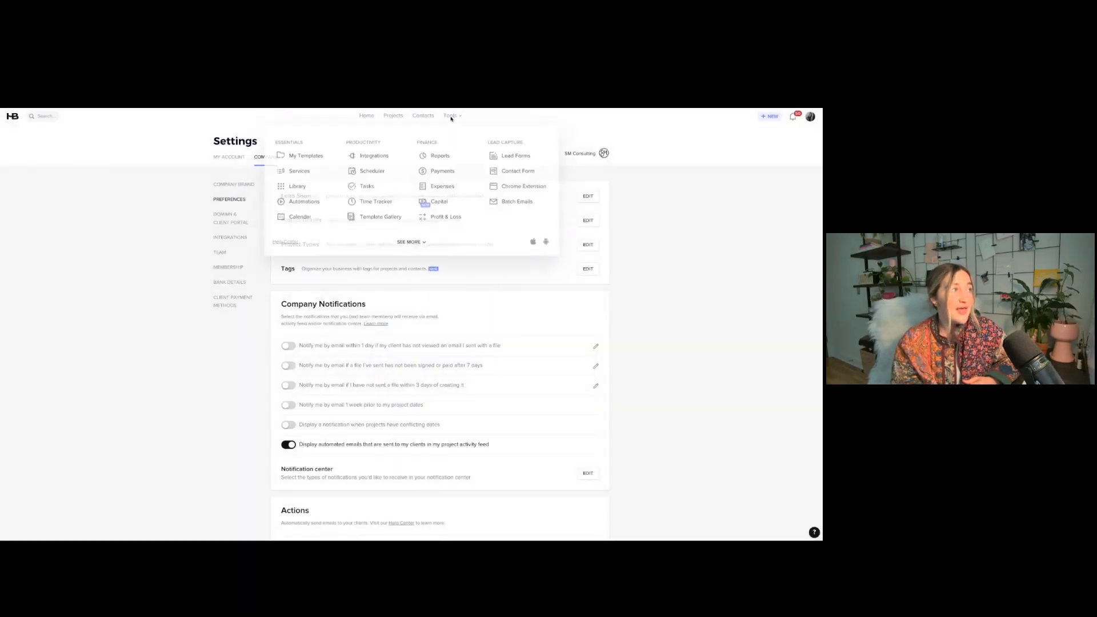
pyautogui.click(439, 159)
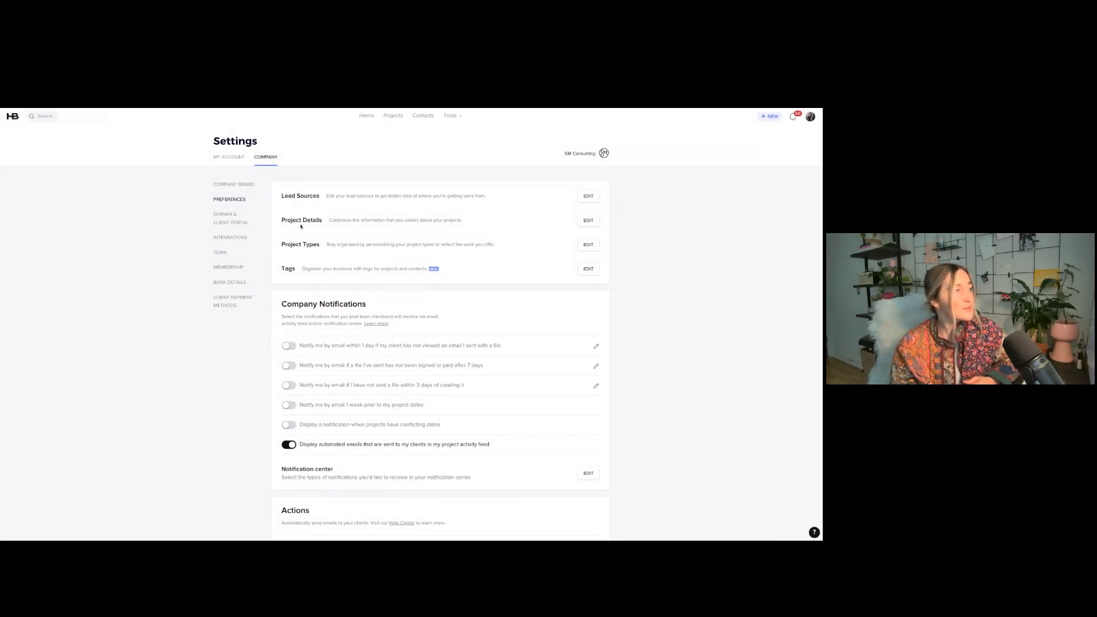
# Examine the project details fields and the list of project types in the company preferences, closing each without saving
pyautogui.click(589, 220)
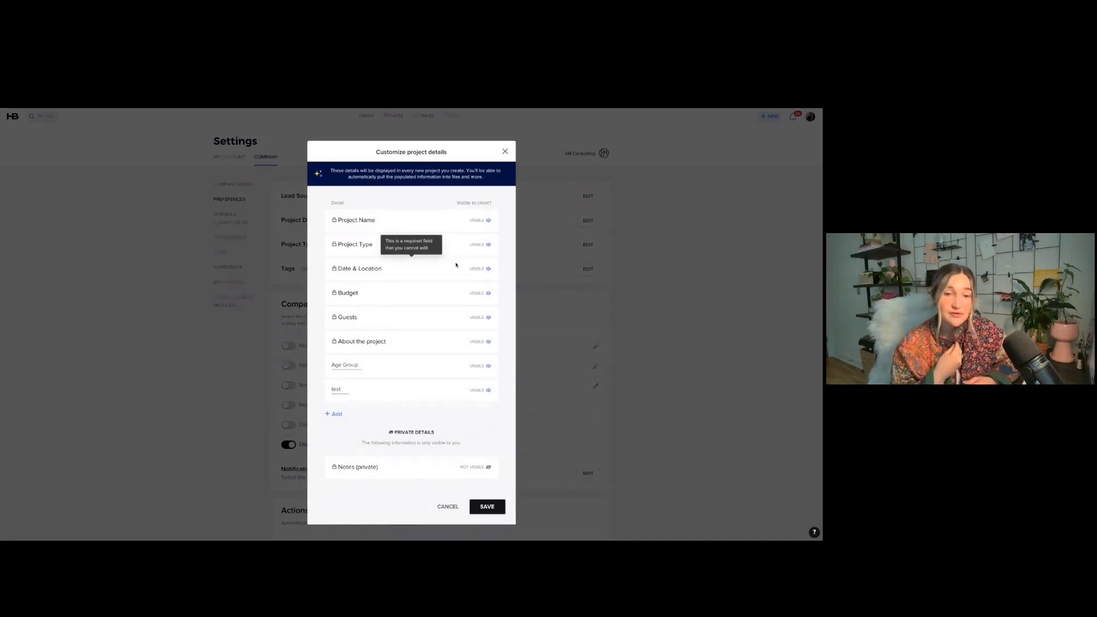
pyautogui.click(505, 151)
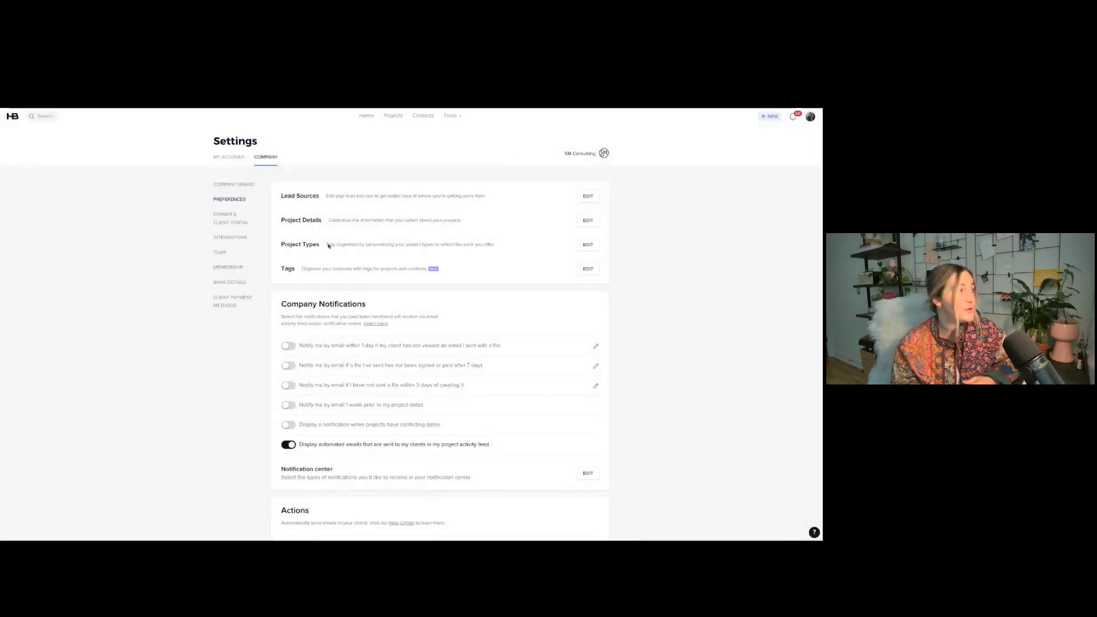
pyautogui.click(588, 245)
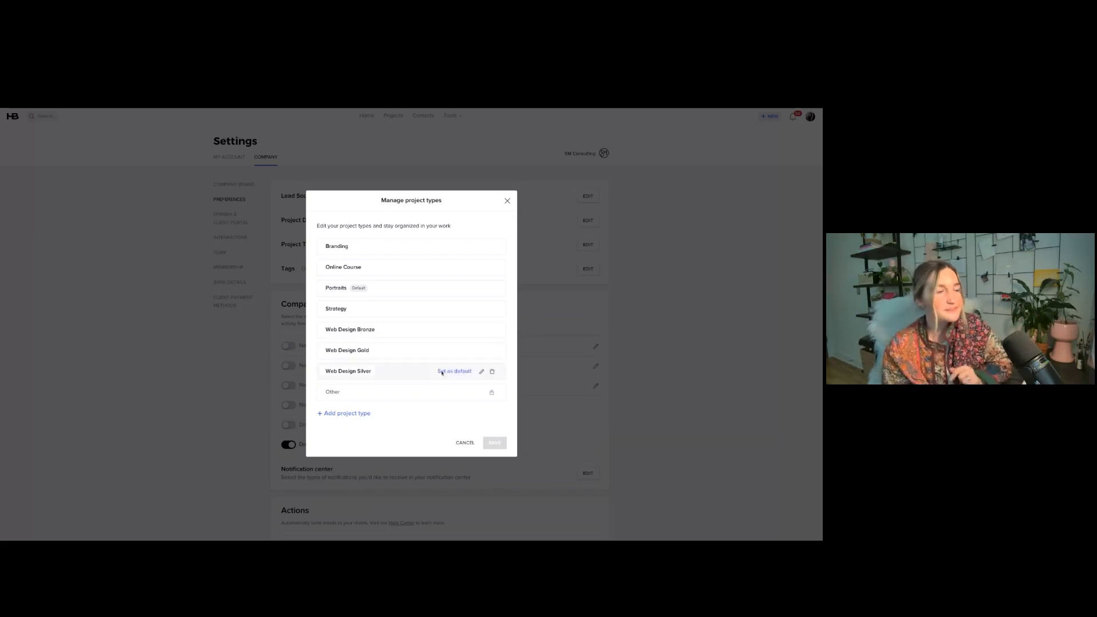
pyautogui.click(506, 201)
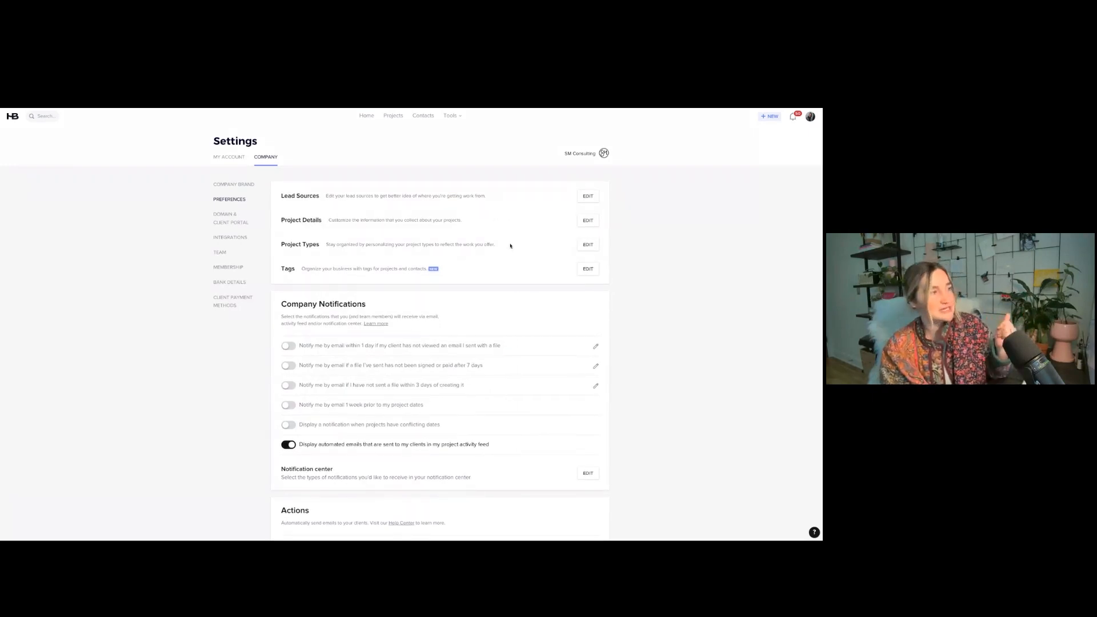
# Read through the company notifications, automatic actions, SMS reminders and payment reminders in the preferences
pyautogui.scroll(-3, 500, 240)
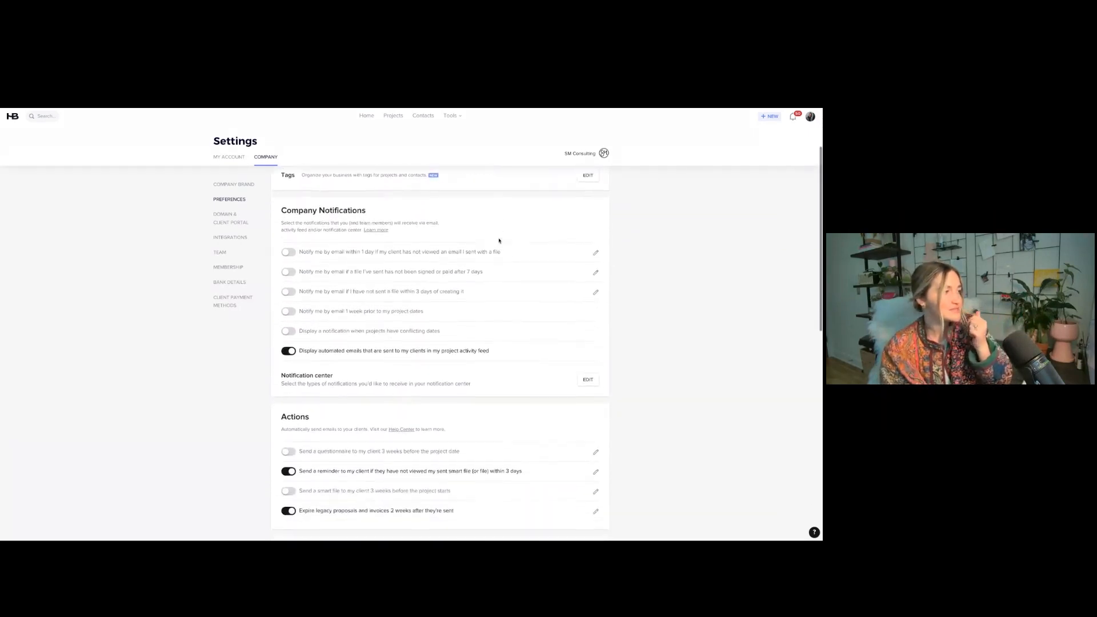
pyautogui.scroll(1, 498, 238)
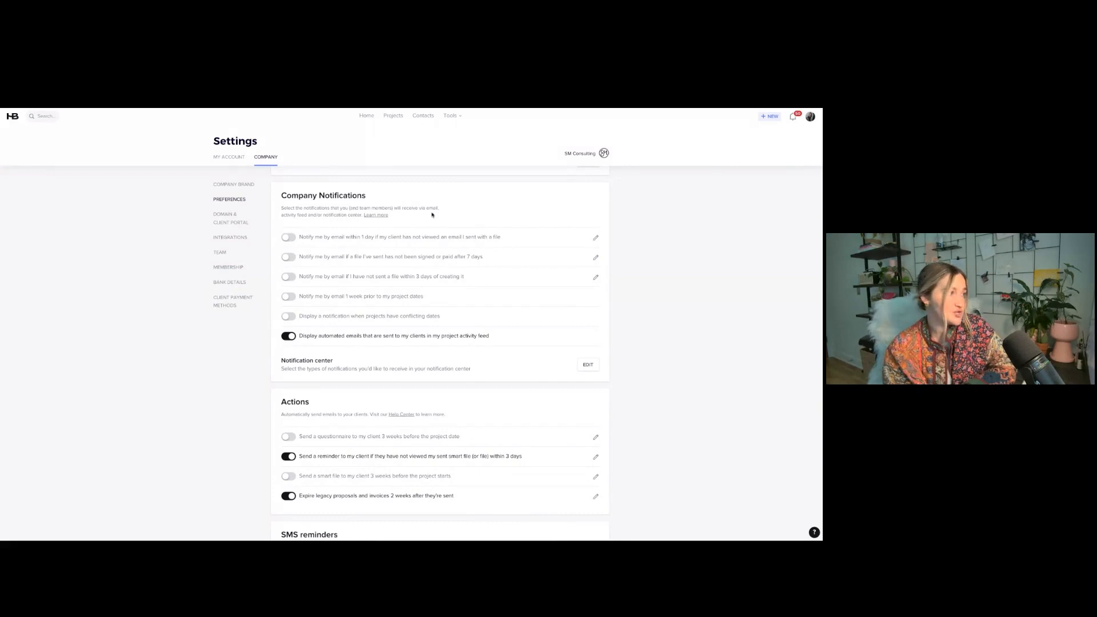
pyautogui.scroll(-2, 469, 217)
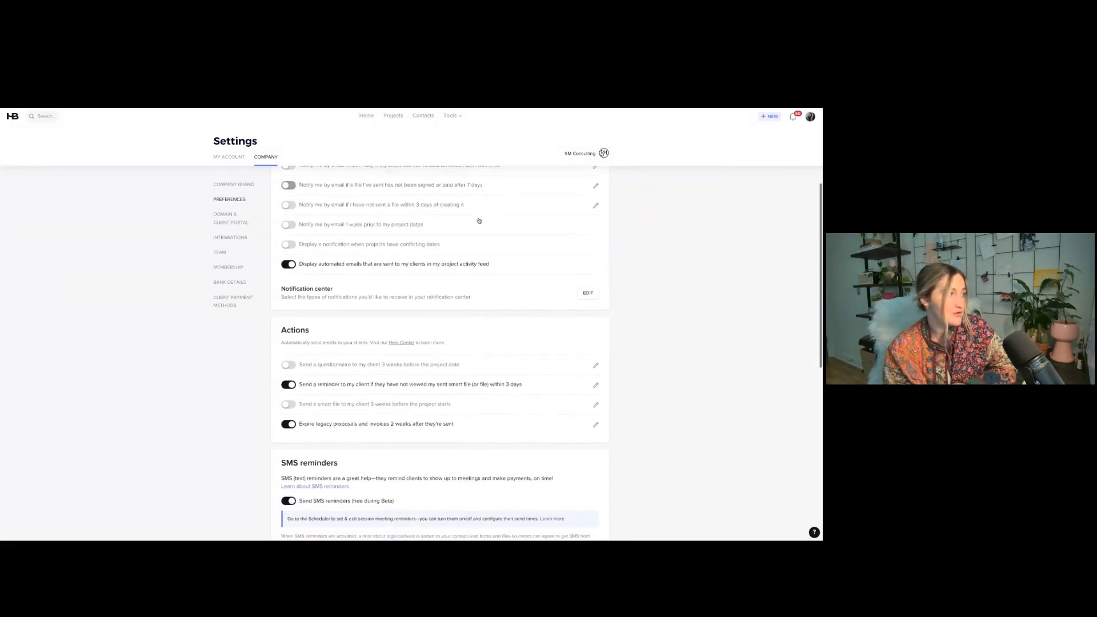
pyautogui.scroll(-3, 478, 220)
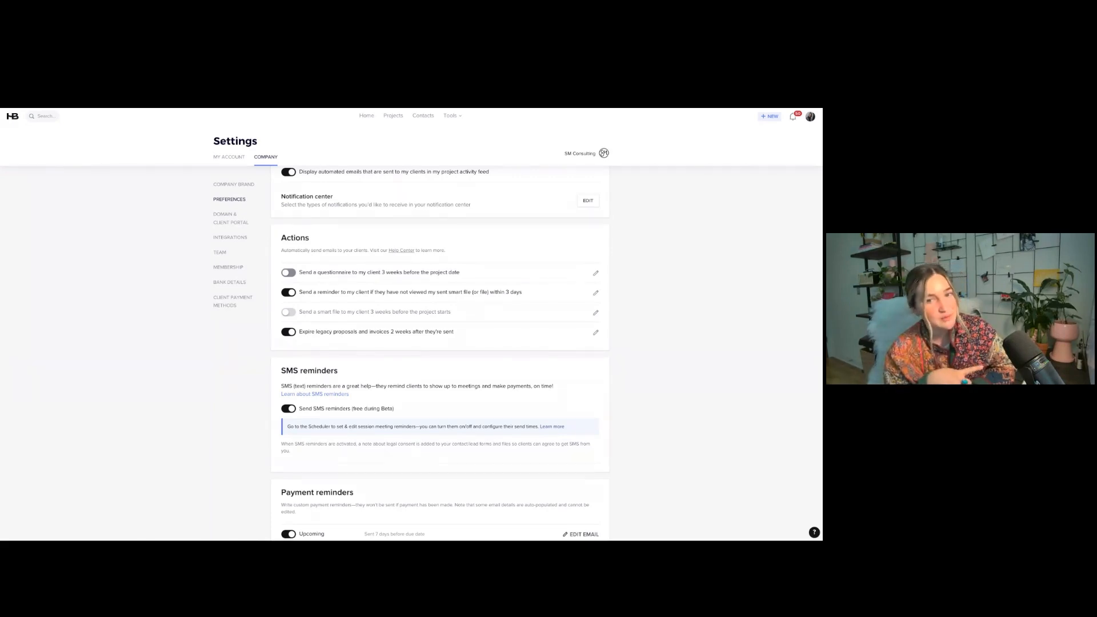
pyautogui.scroll(-2, 339, 258)
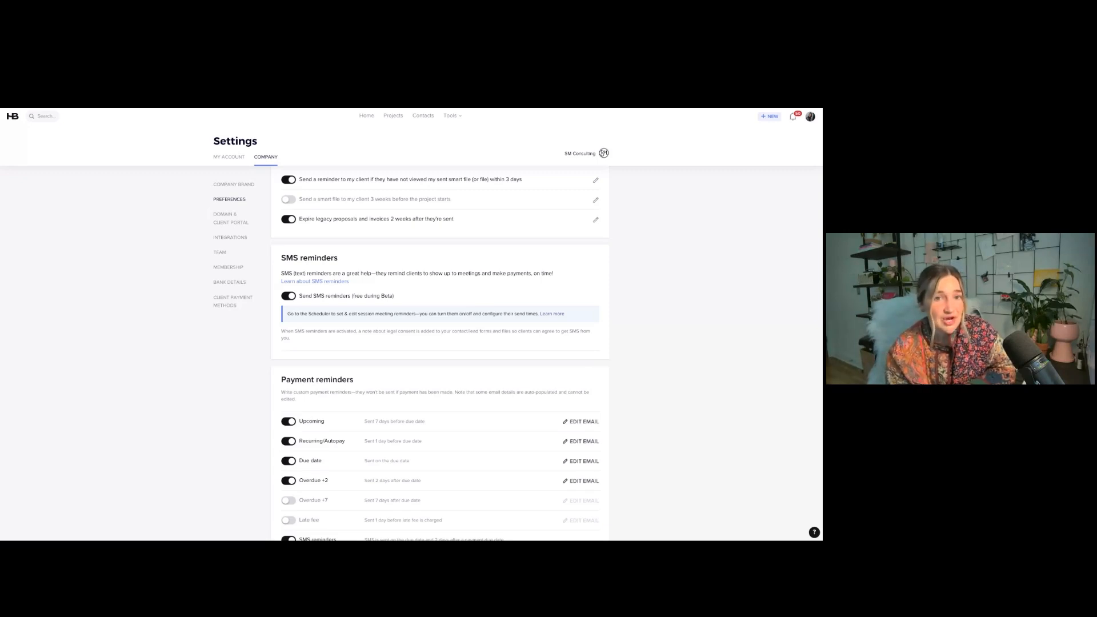
pyautogui.scroll(-2, 378, 273)
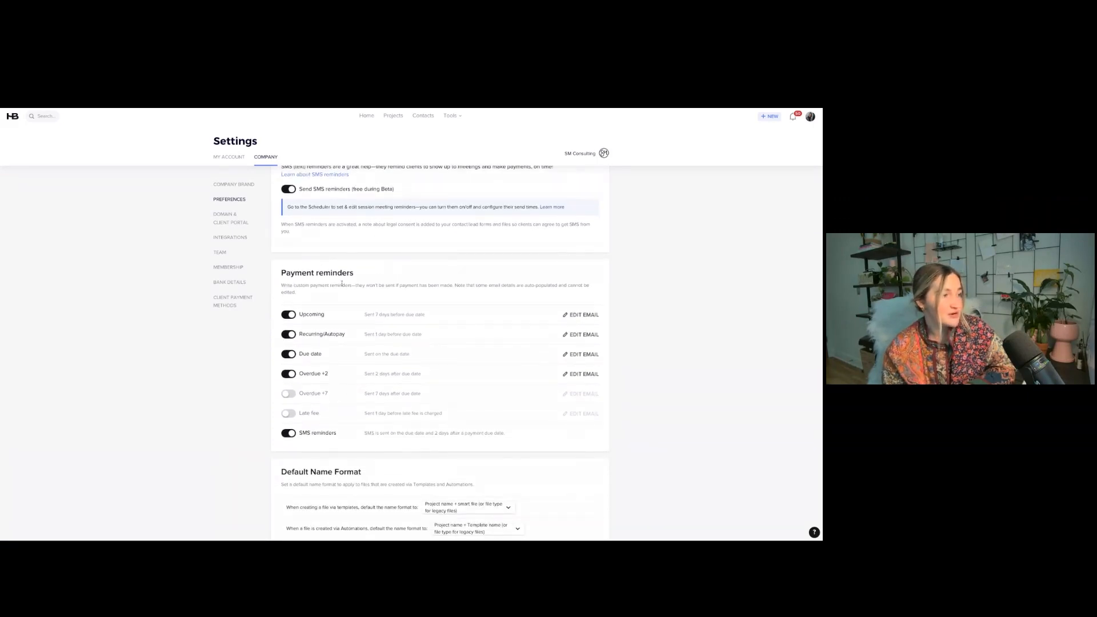
pyautogui.scroll(1, 342, 283)
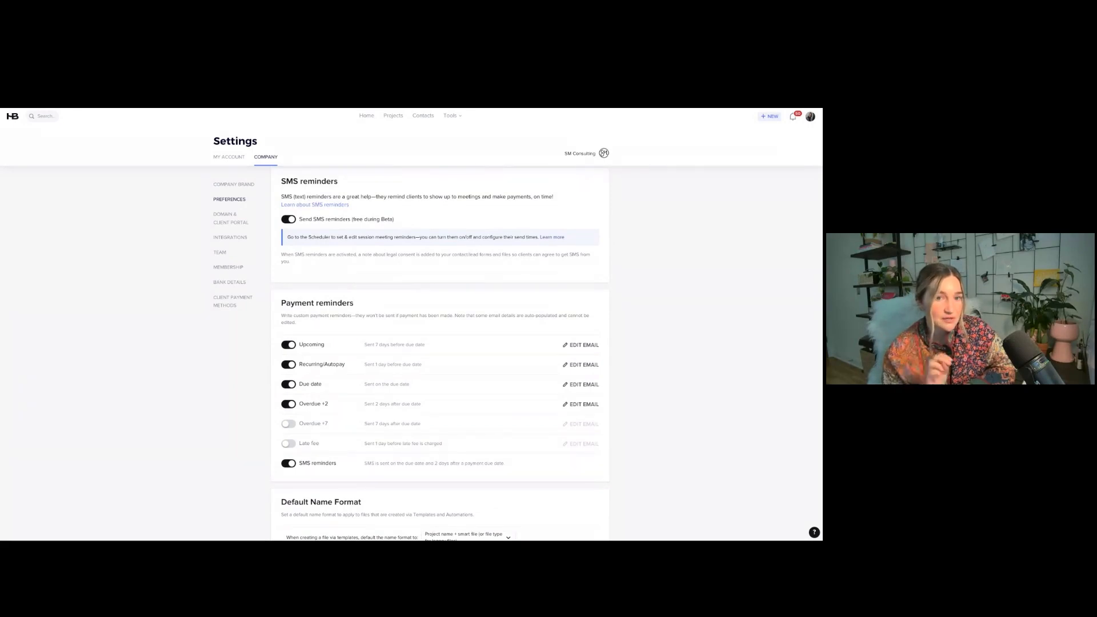
# Review the available integrations and the online payment requirements for an LLC, partnership or corporation in the bank details
pyautogui.click(231, 237)
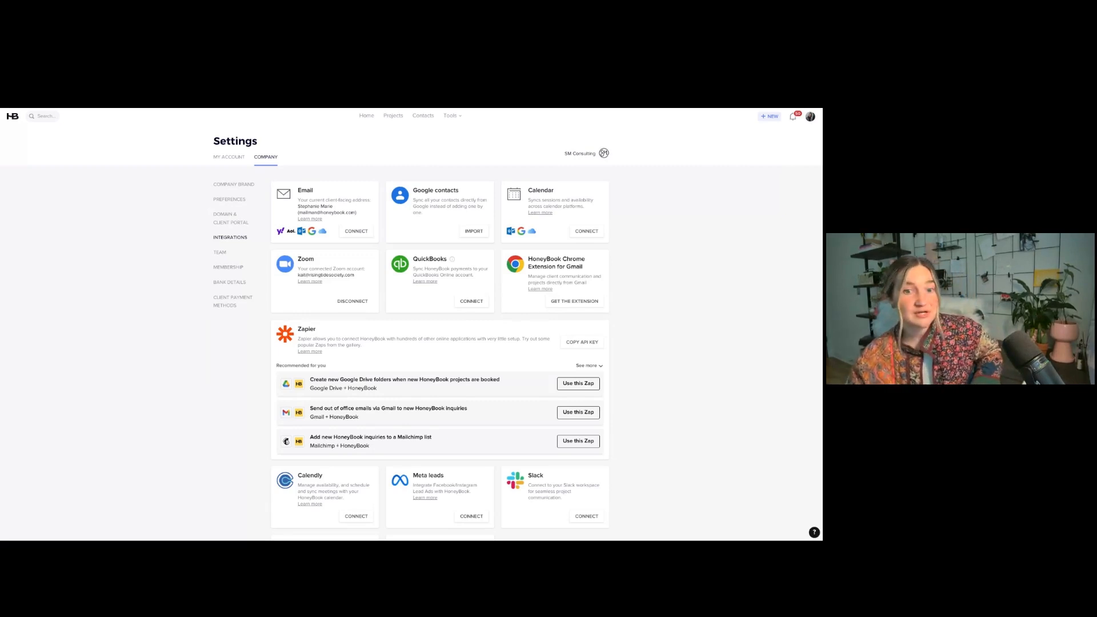
pyautogui.click(229, 282)
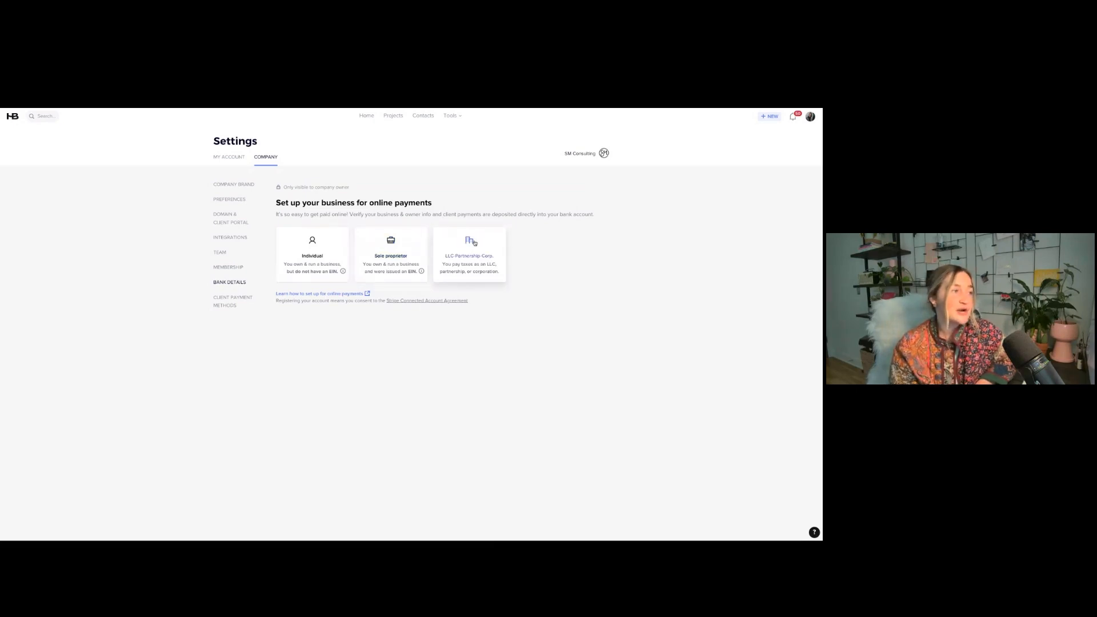
pyautogui.click(470, 276)
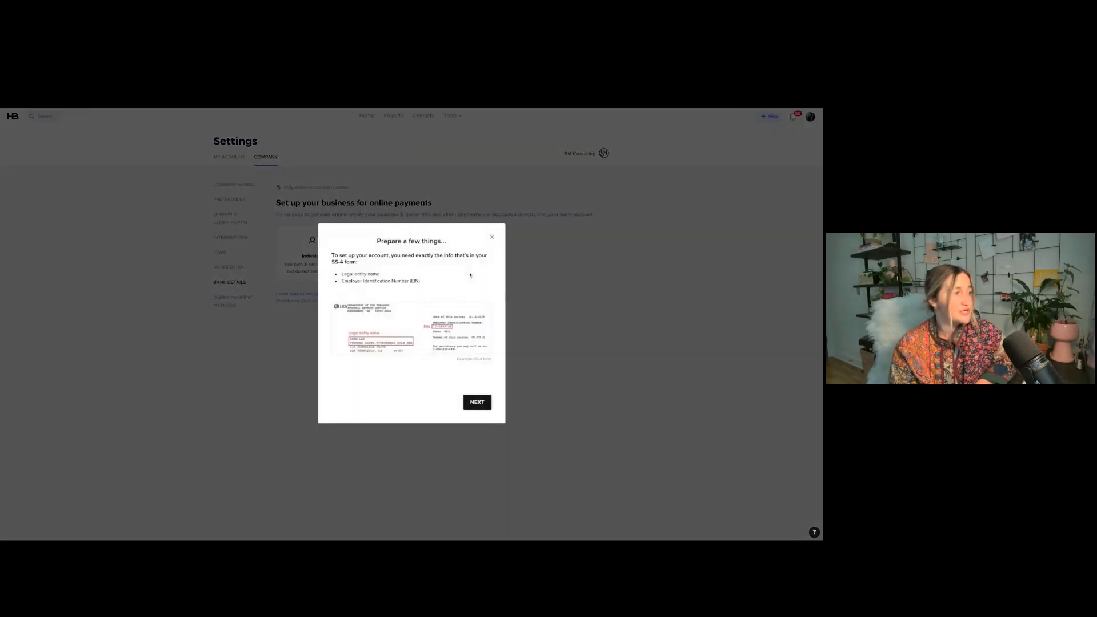
pyautogui.click(492, 237)
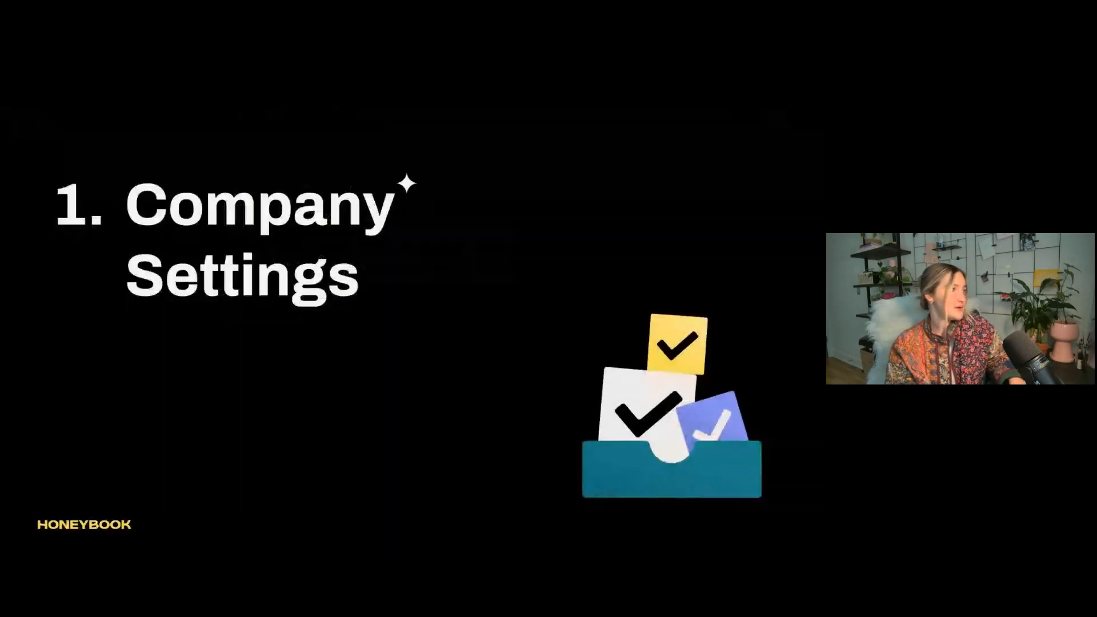
pyautogui.press('Right')
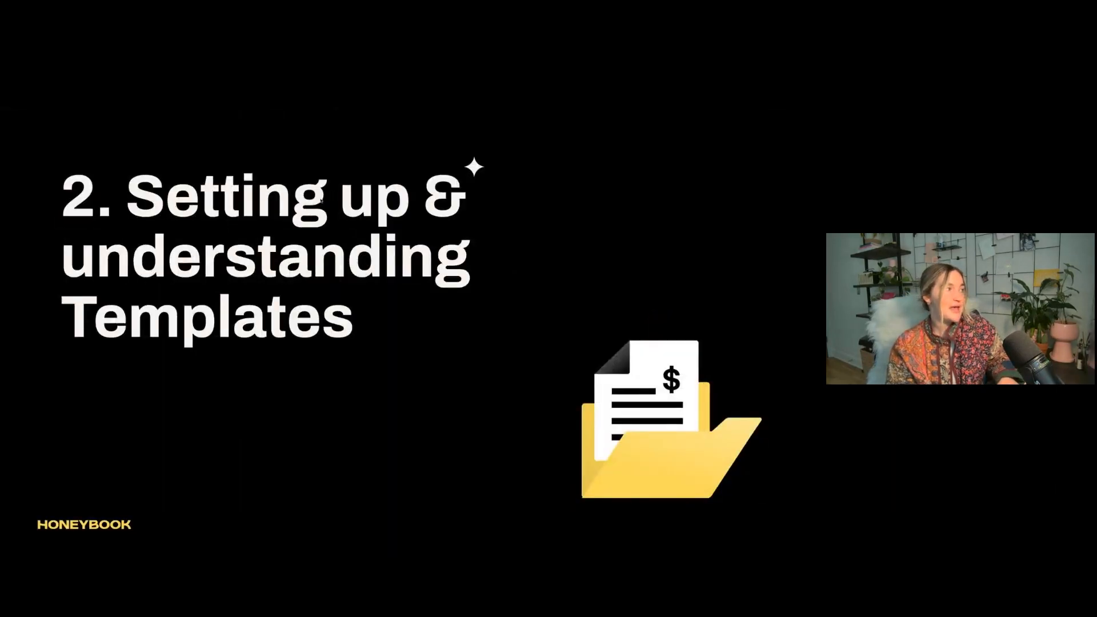
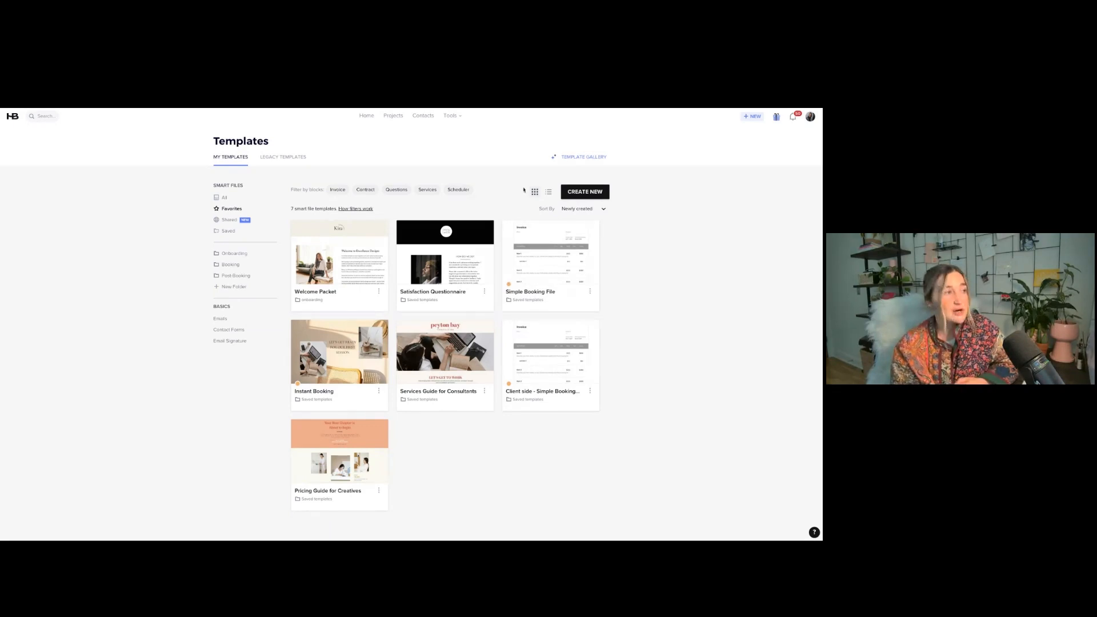
# Open the template gallery, expand the template types and filter the templates by Questionnaires
pyautogui.click(585, 158)
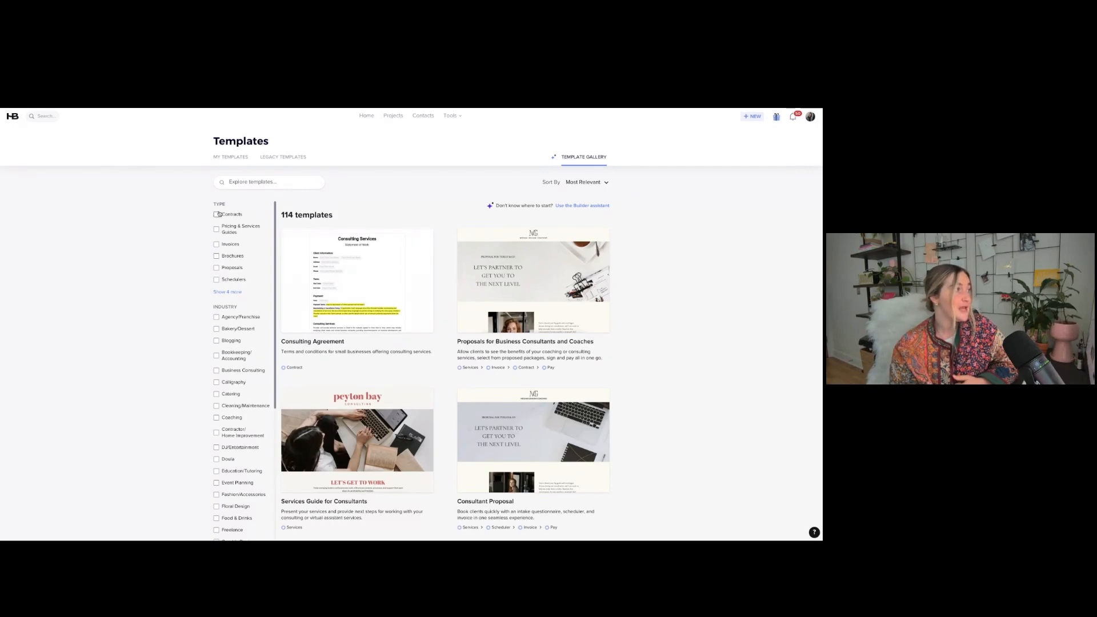
pyautogui.click(221, 293)
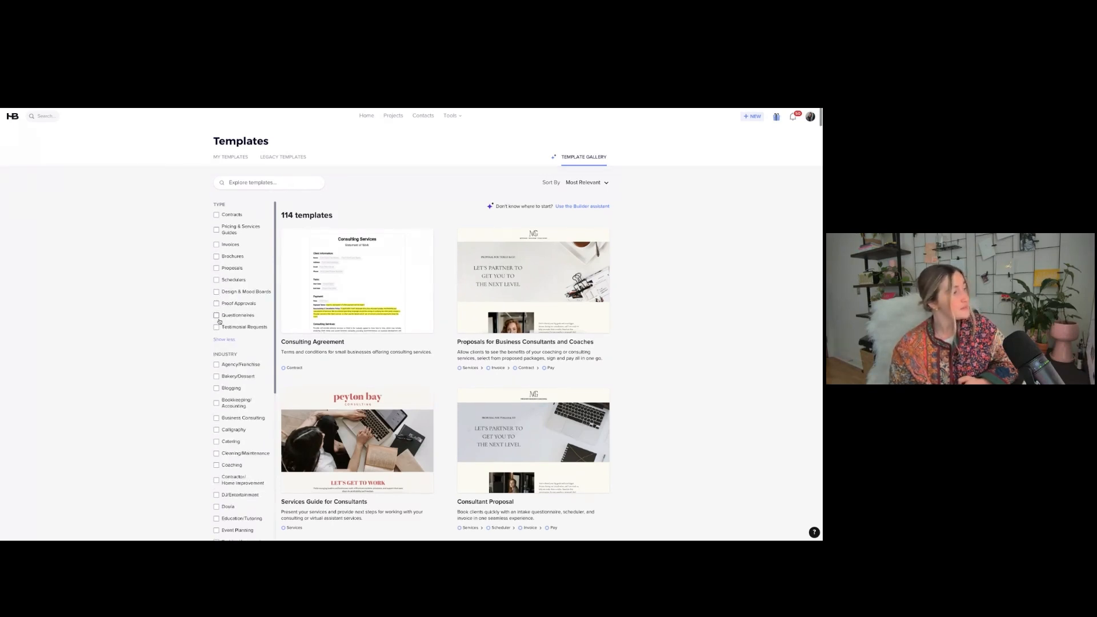
pyautogui.click(216, 315)
pyautogui.scroll(-2, 231, 315)
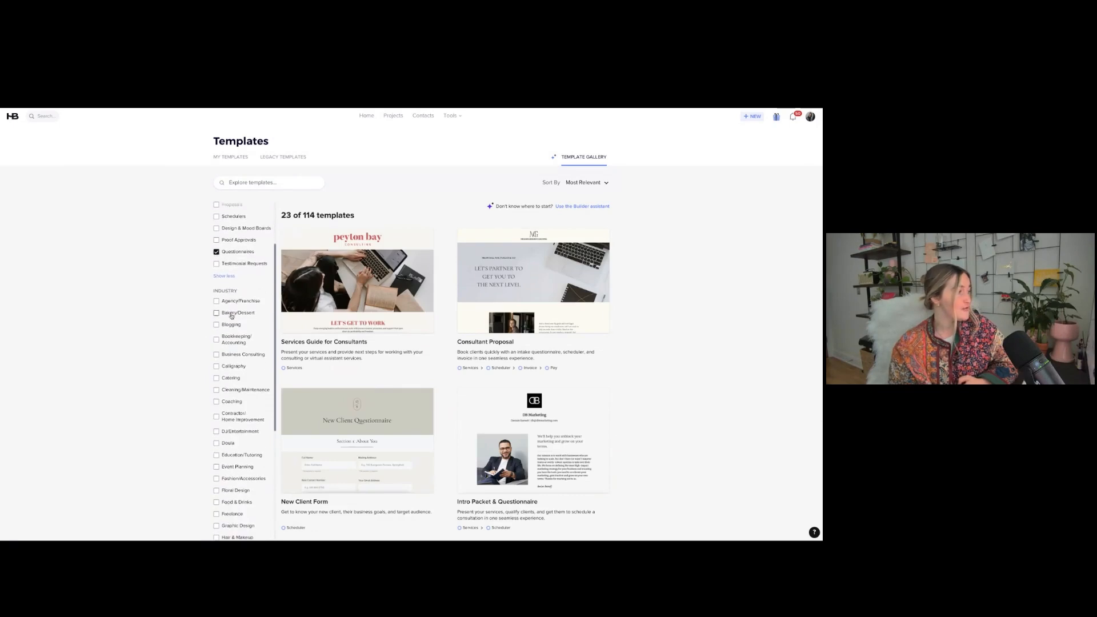
# Narrow the gallery to the Bookkeeping/Accounting industry and preview the Intro page of the Consultant Proposal template
pyautogui.click(216, 337)
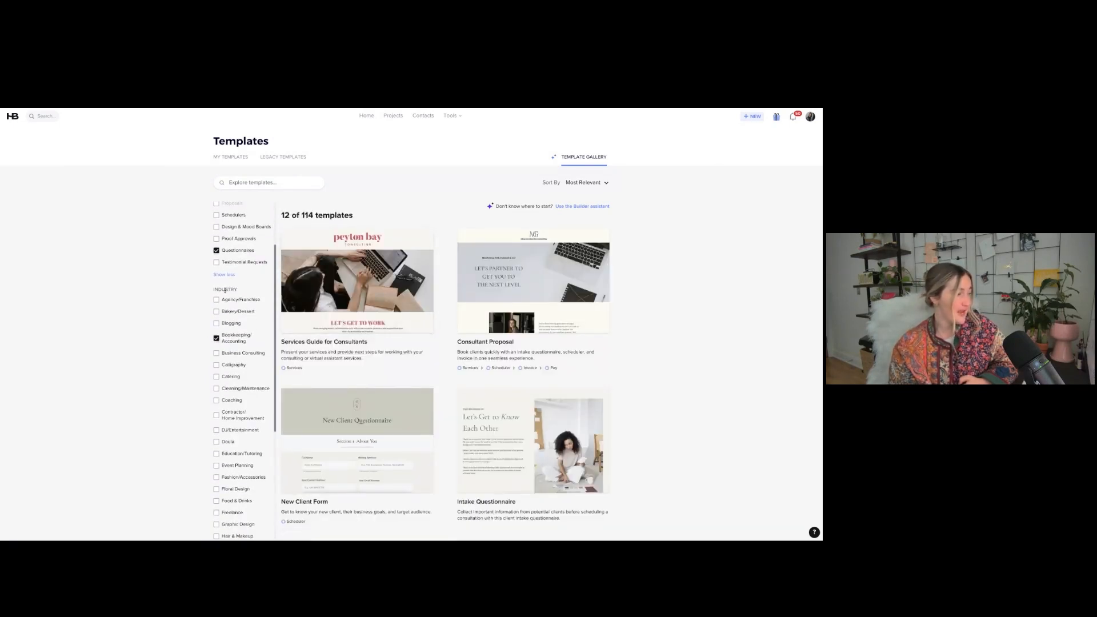
pyautogui.scroll(2, 235, 346)
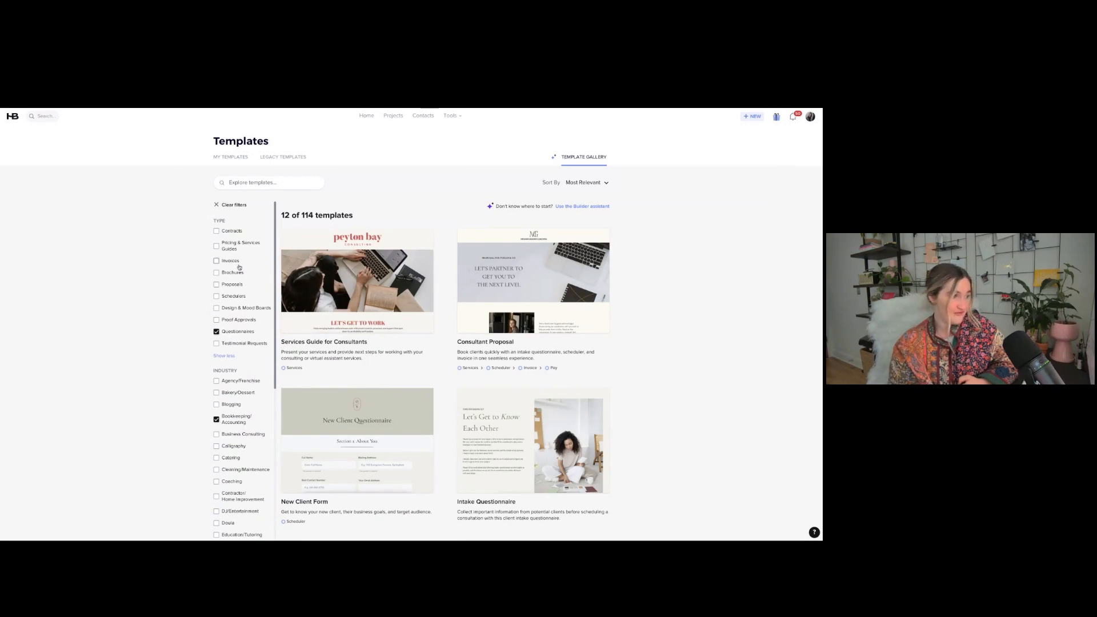
pyautogui.click(568, 298)
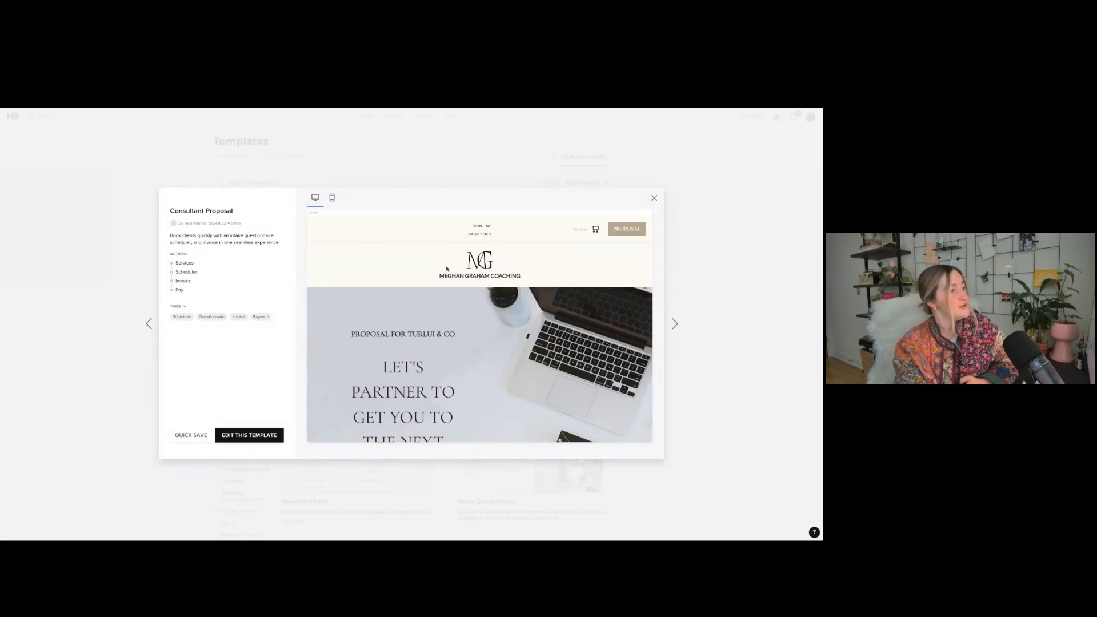
pyautogui.scroll(-2, 447, 269)
pyautogui.scroll(-10, 447, 269)
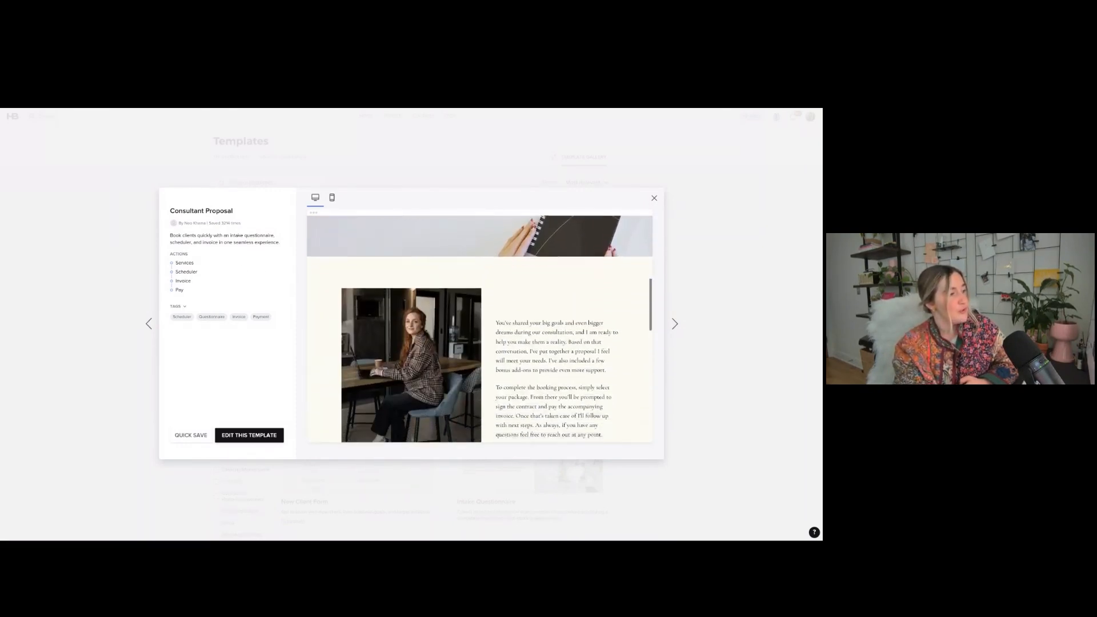
pyautogui.scroll(-5, 480, 329)
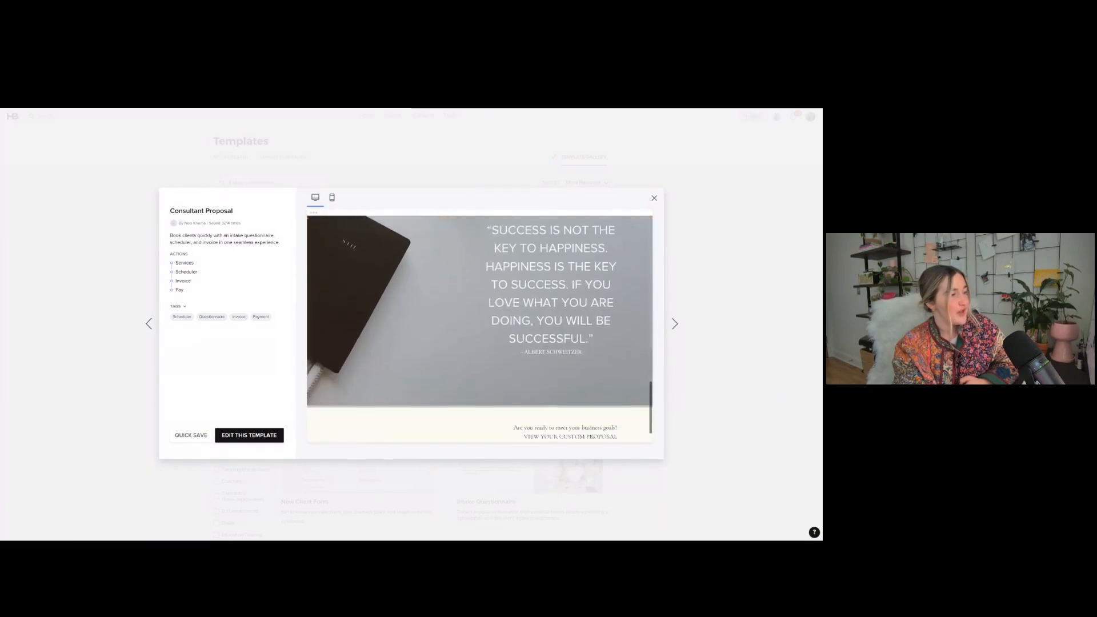
pyautogui.scroll(2, 480, 329)
pyautogui.scroll(15, 480, 329)
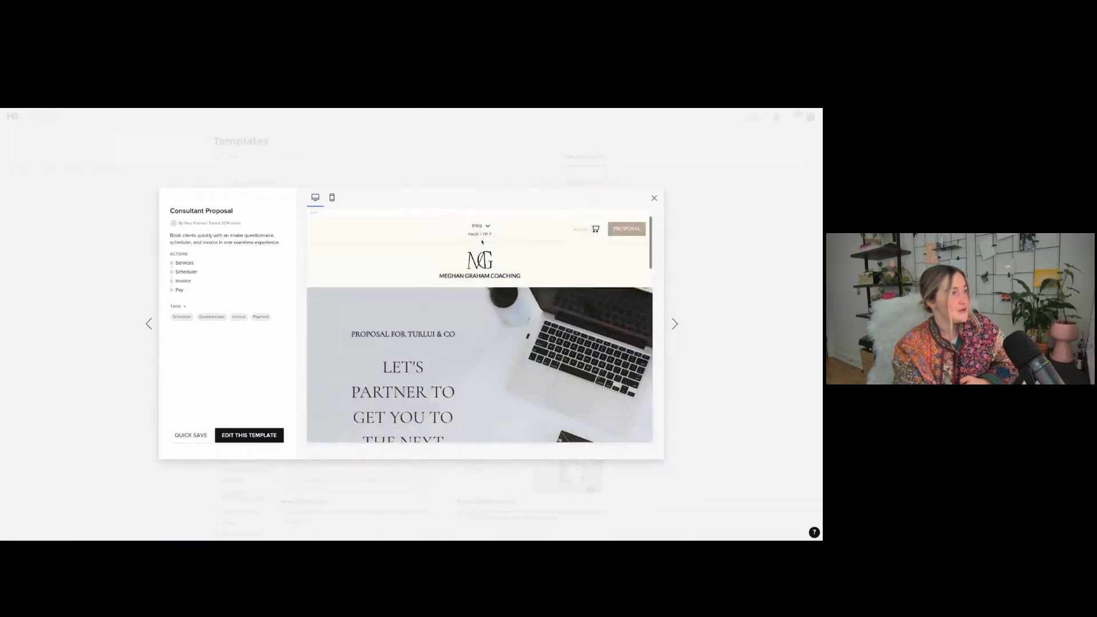
# View the Scheduler and Next Steps pages of the Consultant Proposal template and close the preview
pyautogui.click(487, 227)
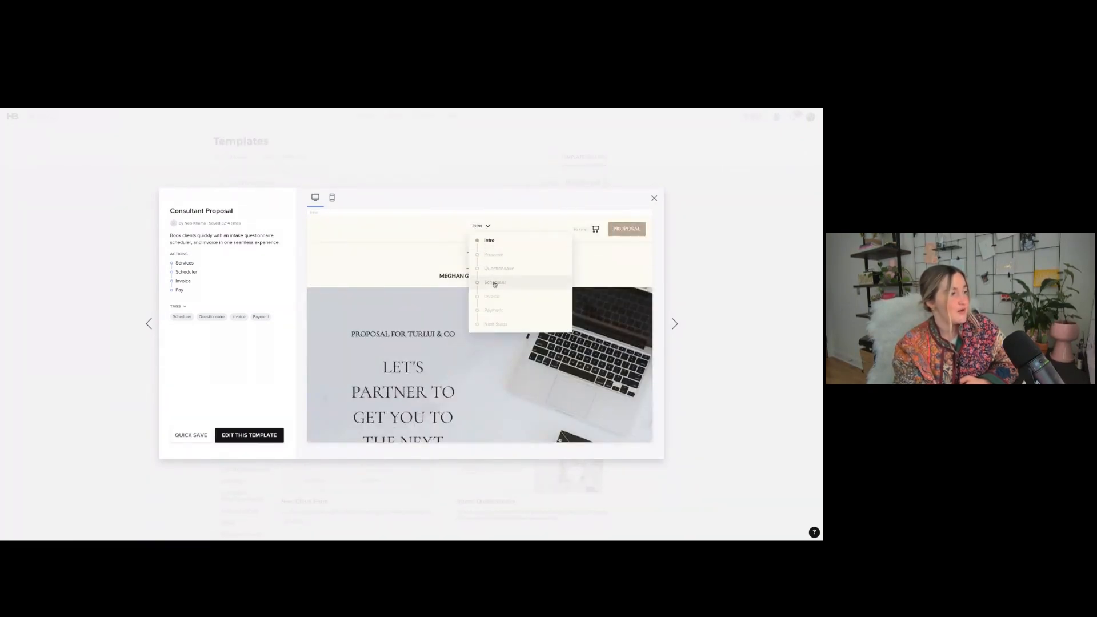
pyautogui.click(495, 282)
pyautogui.scroll(-4, 495, 309)
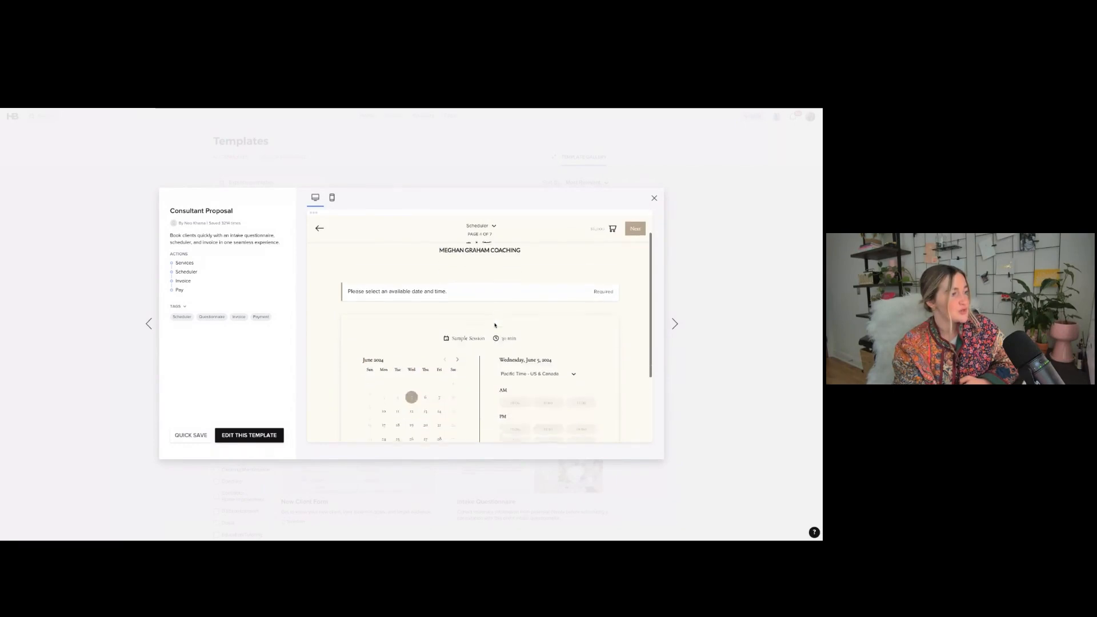
pyautogui.click(481, 227)
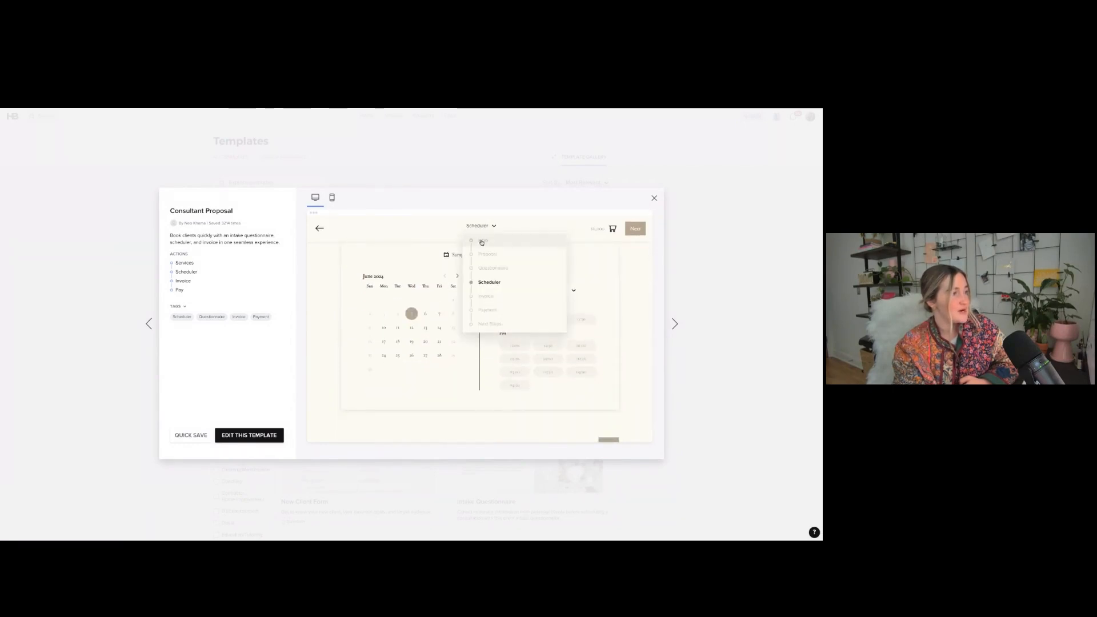
pyautogui.click(490, 324)
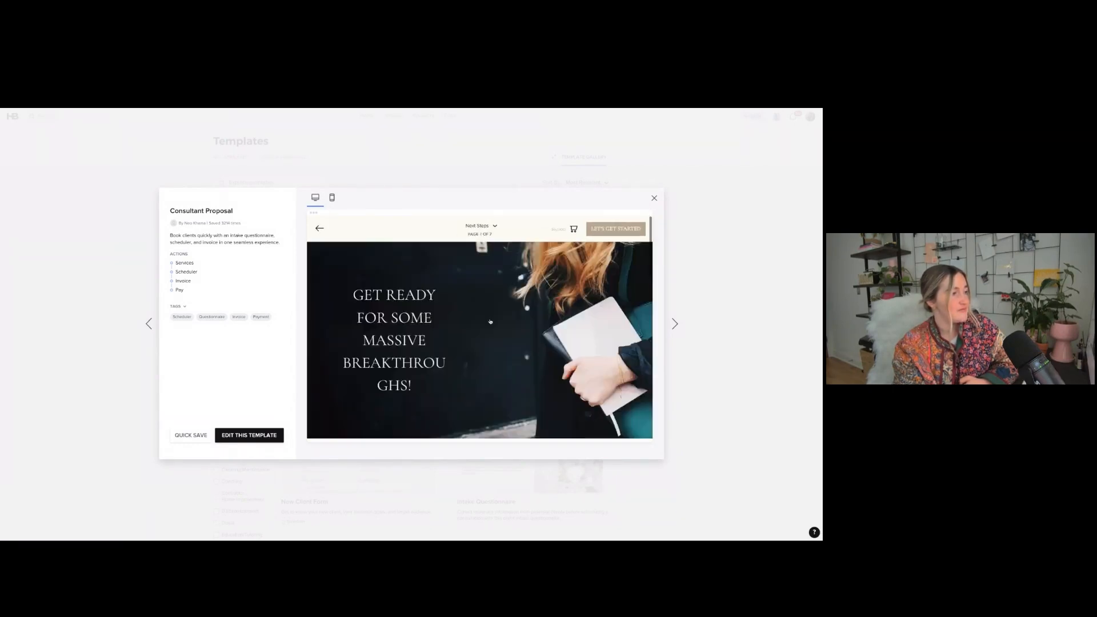
pyautogui.scroll(-2, 521, 306)
pyautogui.scroll(-8, 520, 306)
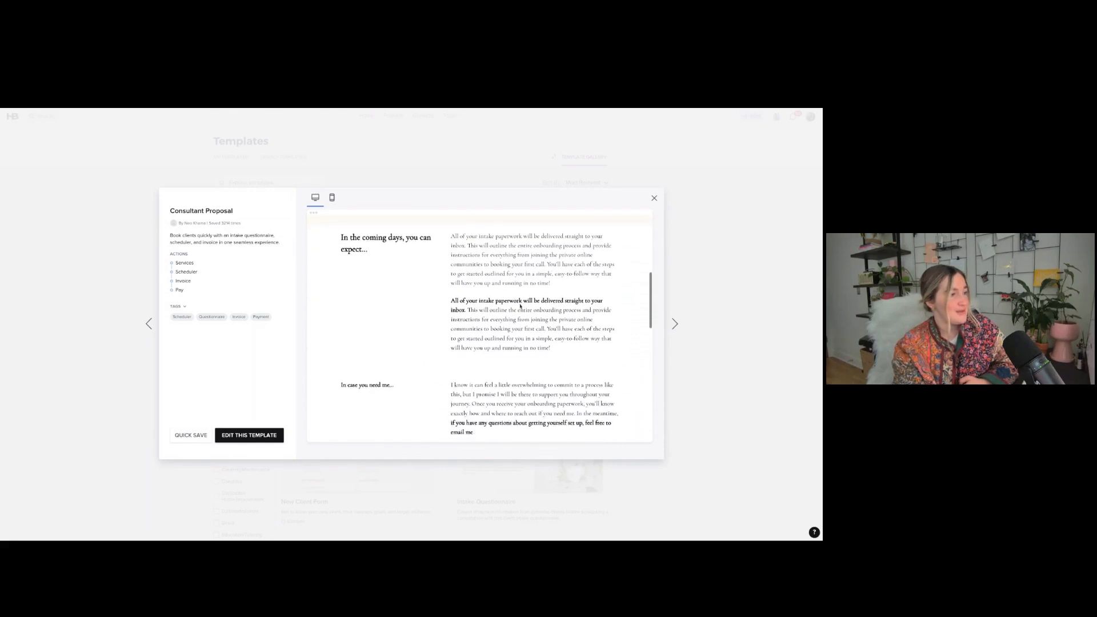
pyautogui.scroll(-2, 480, 325)
pyautogui.scroll(12, 480, 326)
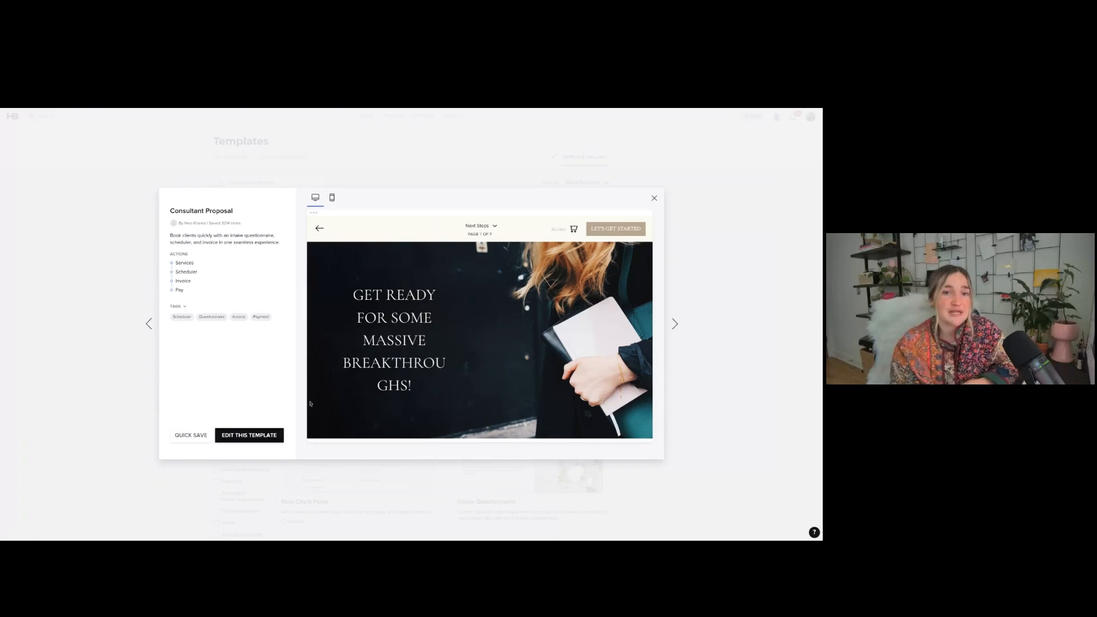
pyautogui.click(655, 198)
# Filter all smart files in My Templates by the Invoice, Contract and Questions blocks, and clear the three filters
pyautogui.click(226, 157)
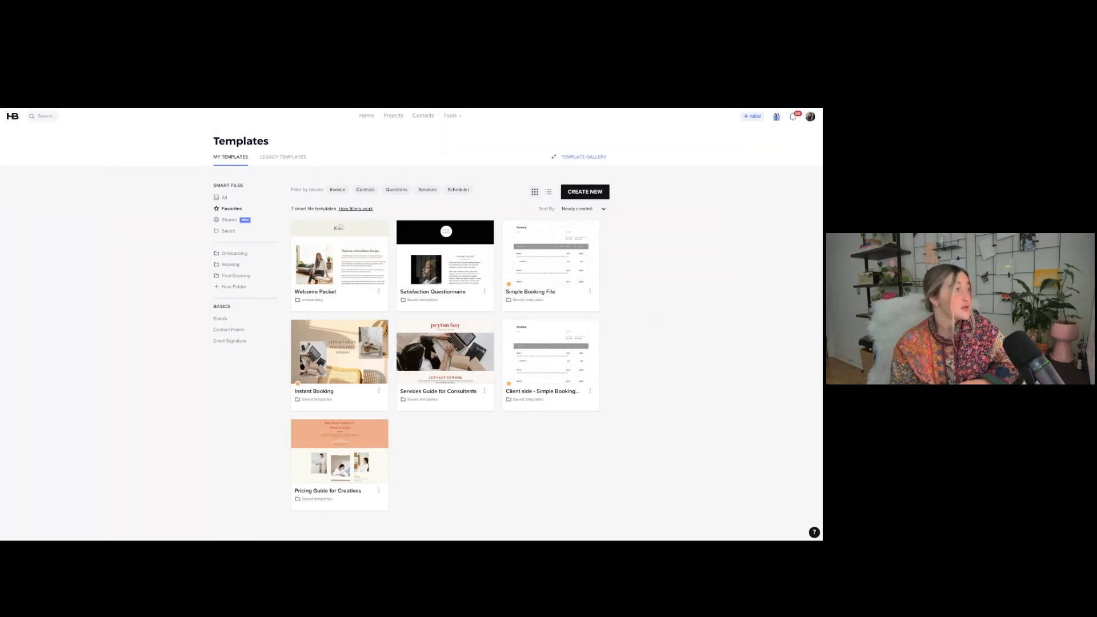
pyautogui.click(337, 189)
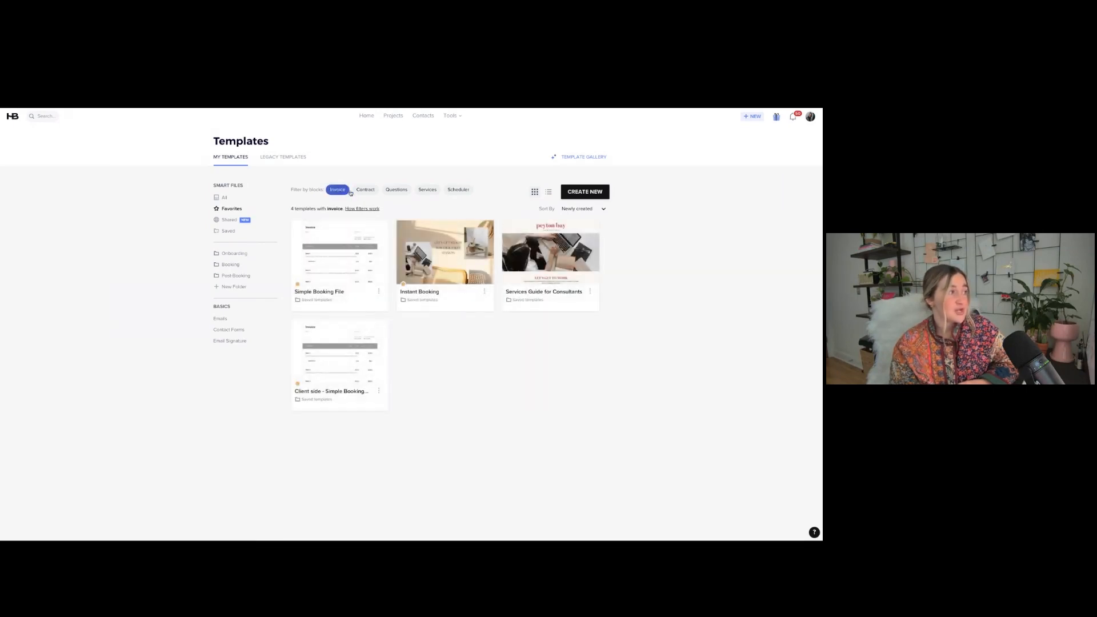
pyautogui.click(276, 197)
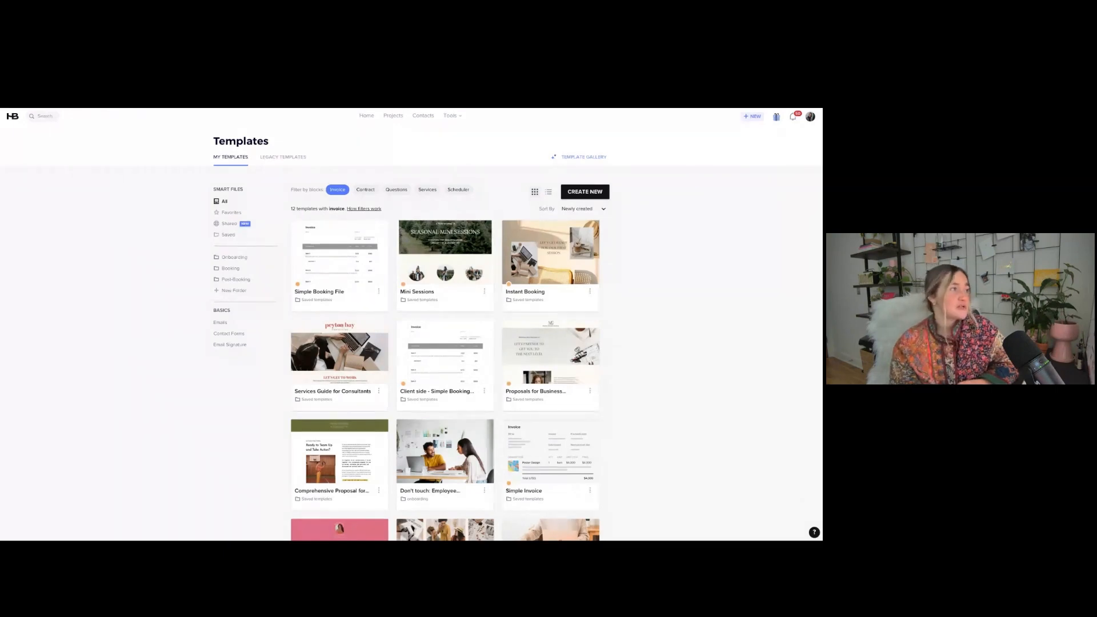
pyautogui.click(365, 190)
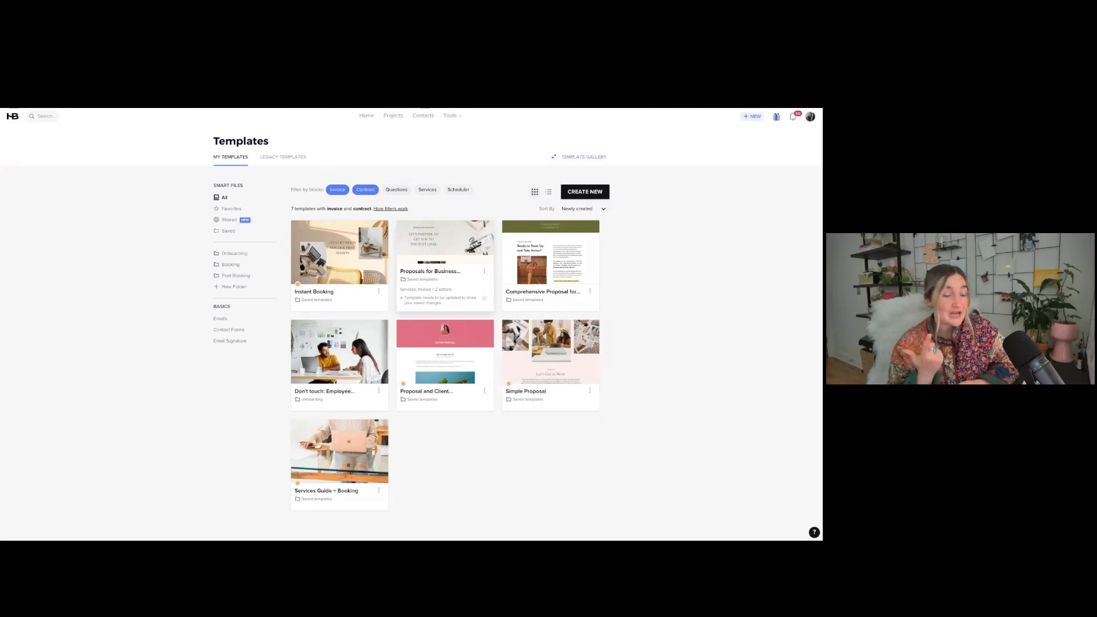
pyautogui.click(401, 192)
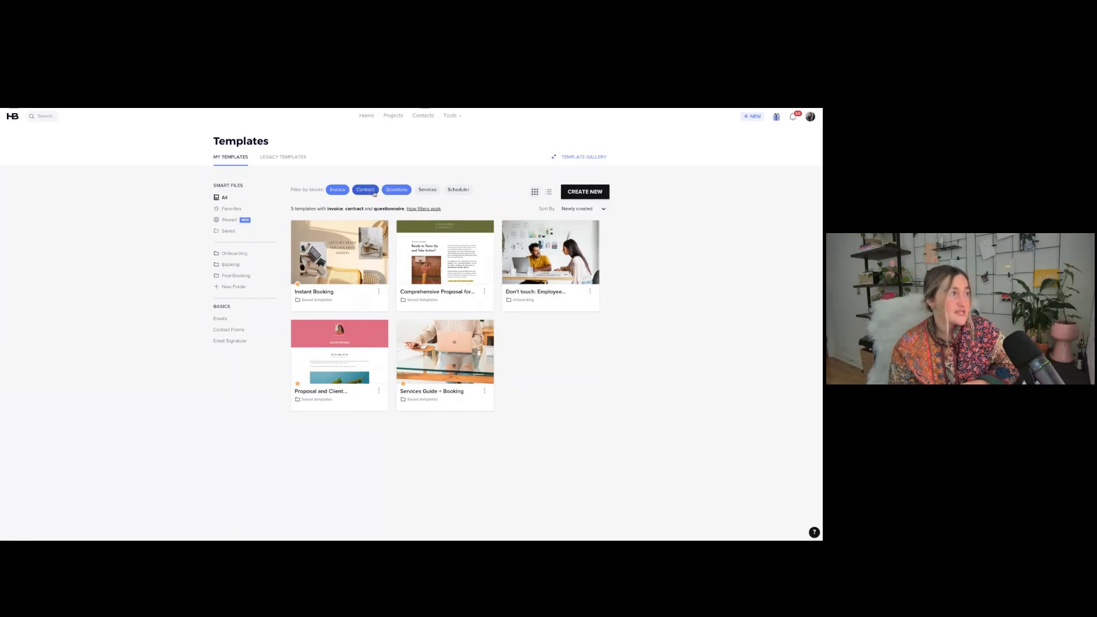
pyautogui.click(396, 189)
pyautogui.click(366, 189)
pyautogui.click(338, 190)
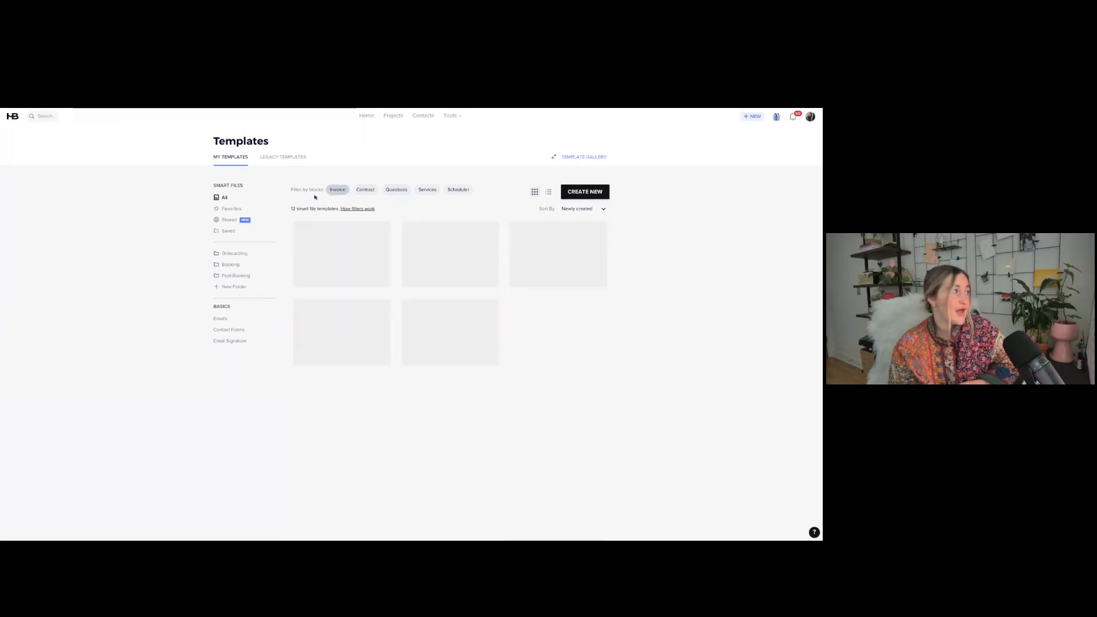
# Open the Simple Booking File template from the favorites and review the block types available below the company info, without adding one
pyautogui.click(231, 214)
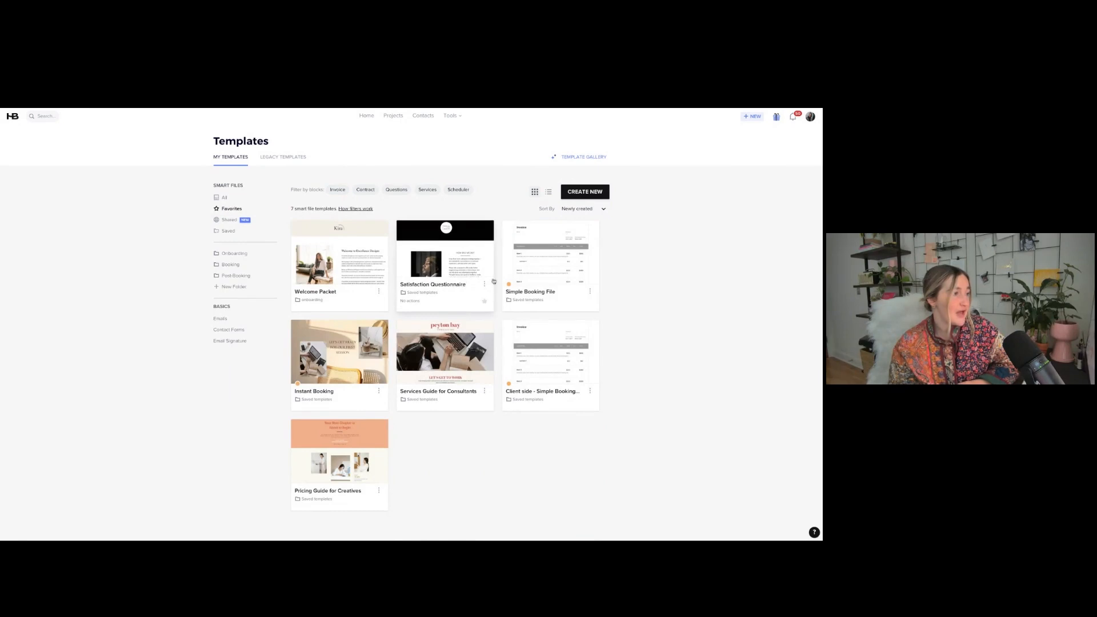
pyautogui.click(552, 256)
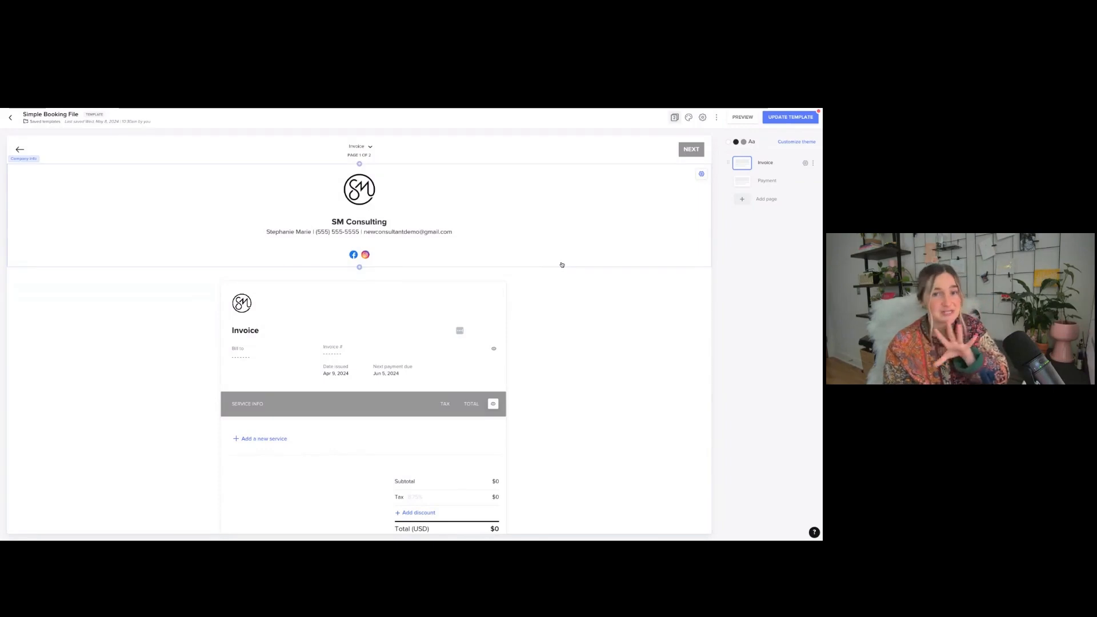
pyautogui.click(360, 267)
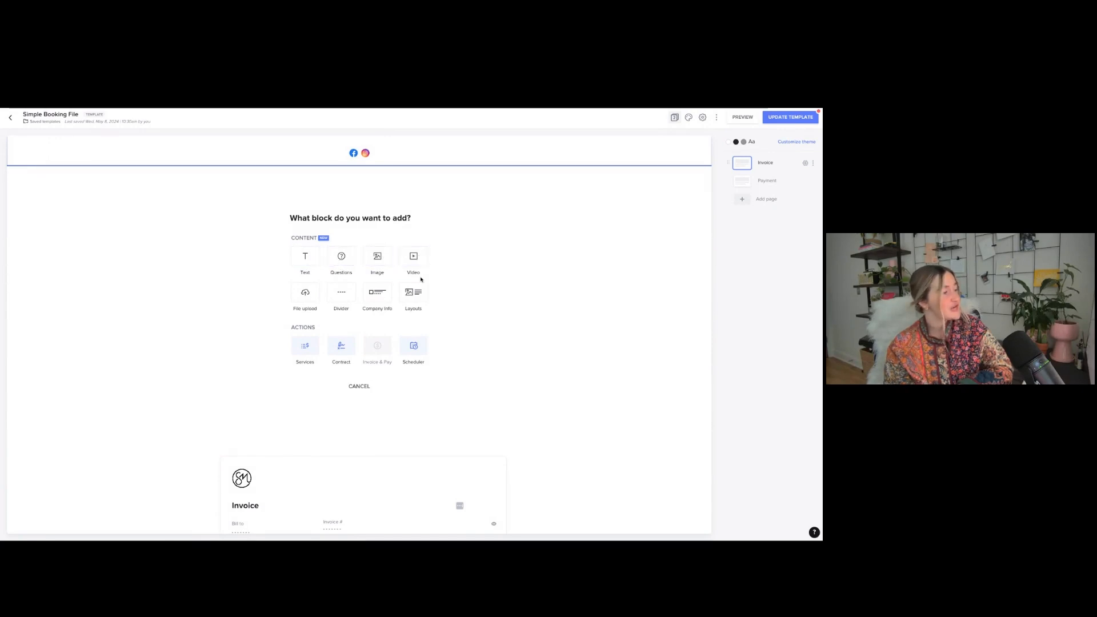
pyautogui.scroll(3, 521, 282)
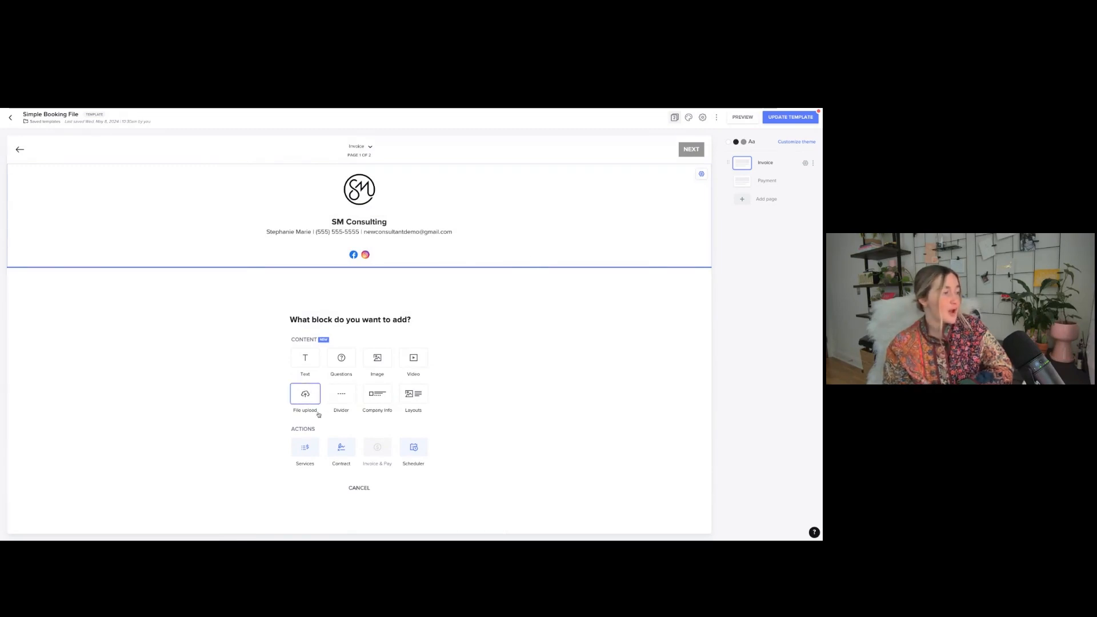
pyautogui.scroll(-2, 320, 440)
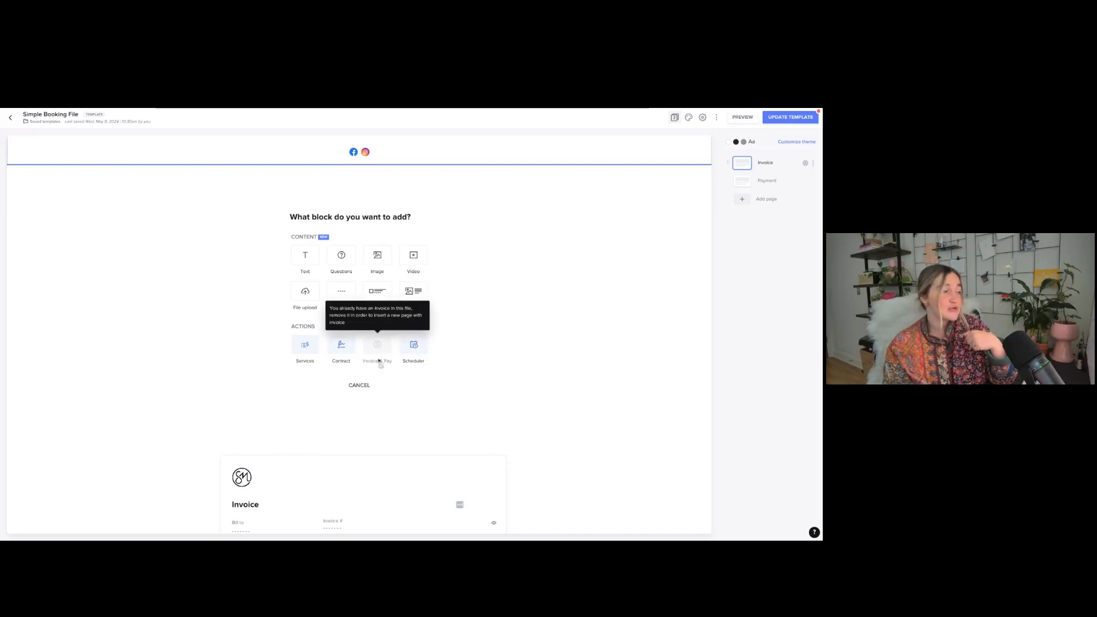
pyautogui.scroll(-2, 497, 416)
pyautogui.scroll(3, 504, 419)
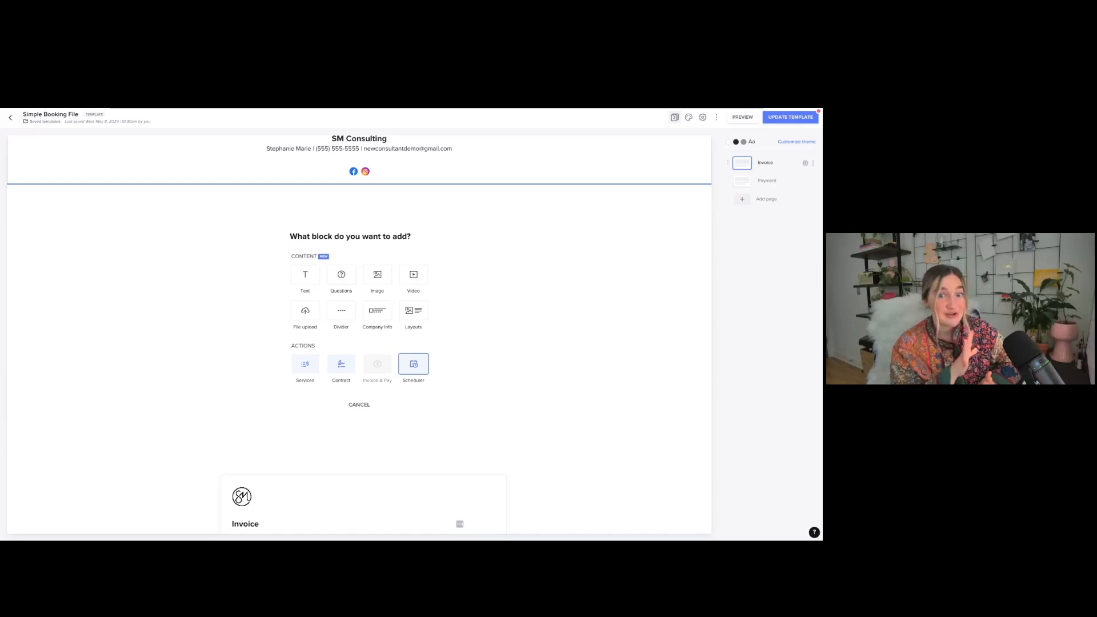
pyautogui.click(369, 405)
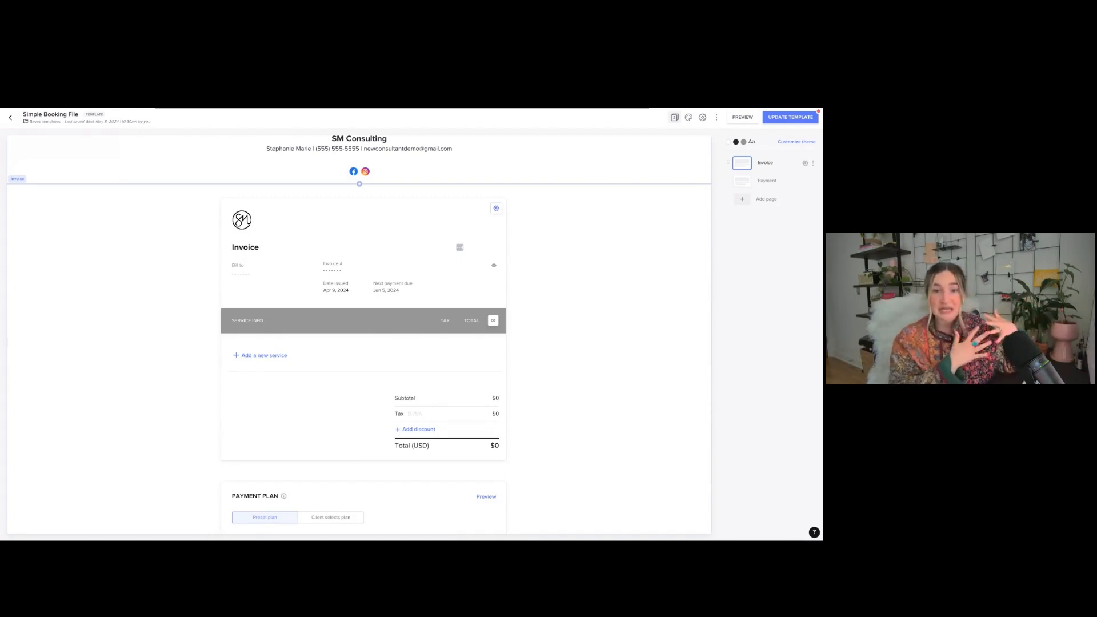
# Review the invoice block's Settings and Design options in the Simple Booking File template
pyautogui.scroll(2, 359, 335)
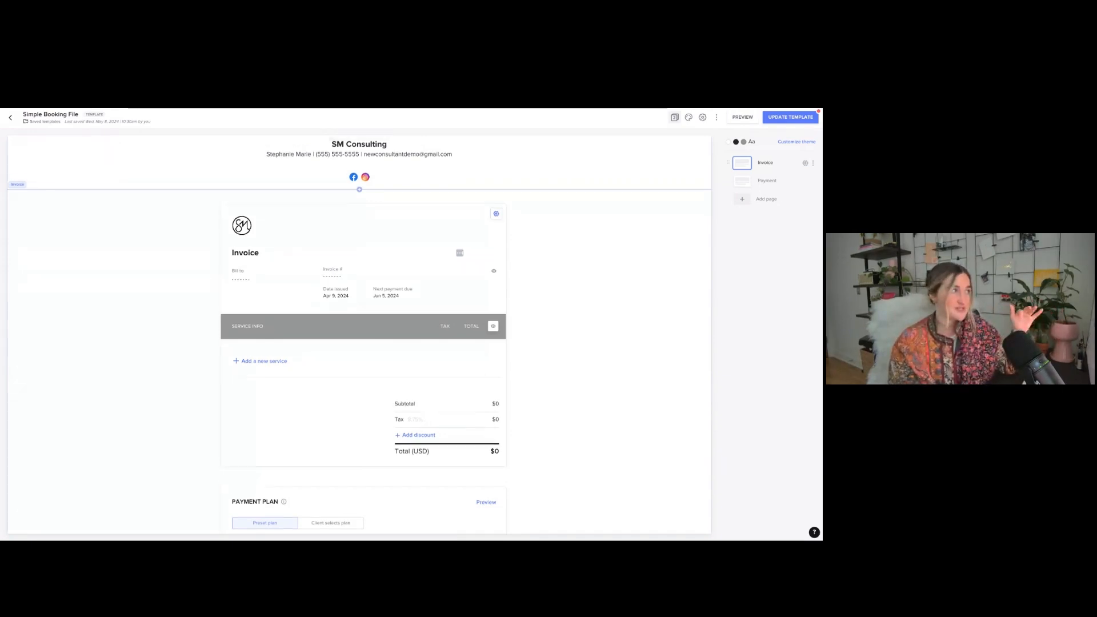
pyautogui.scroll(-3, 476, 242)
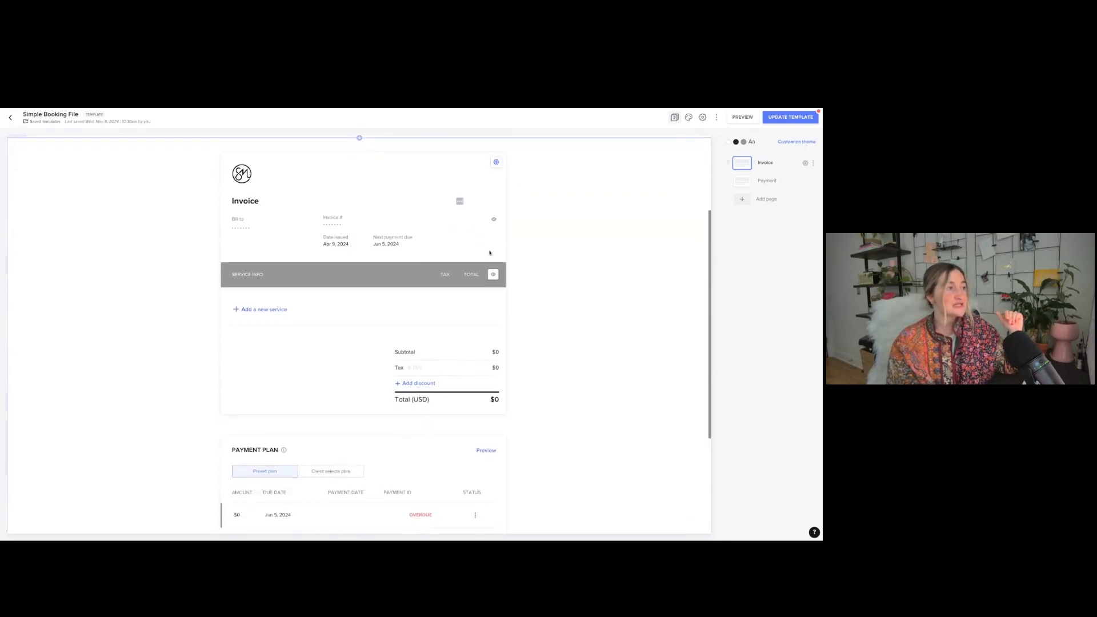
pyautogui.click(476, 242)
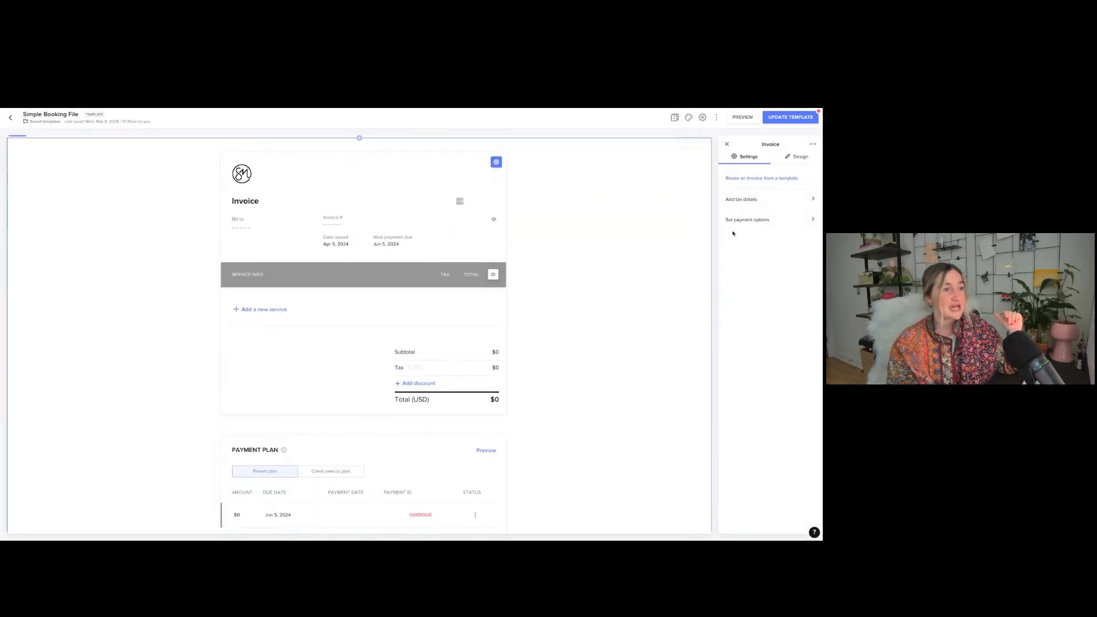
pyautogui.click(798, 157)
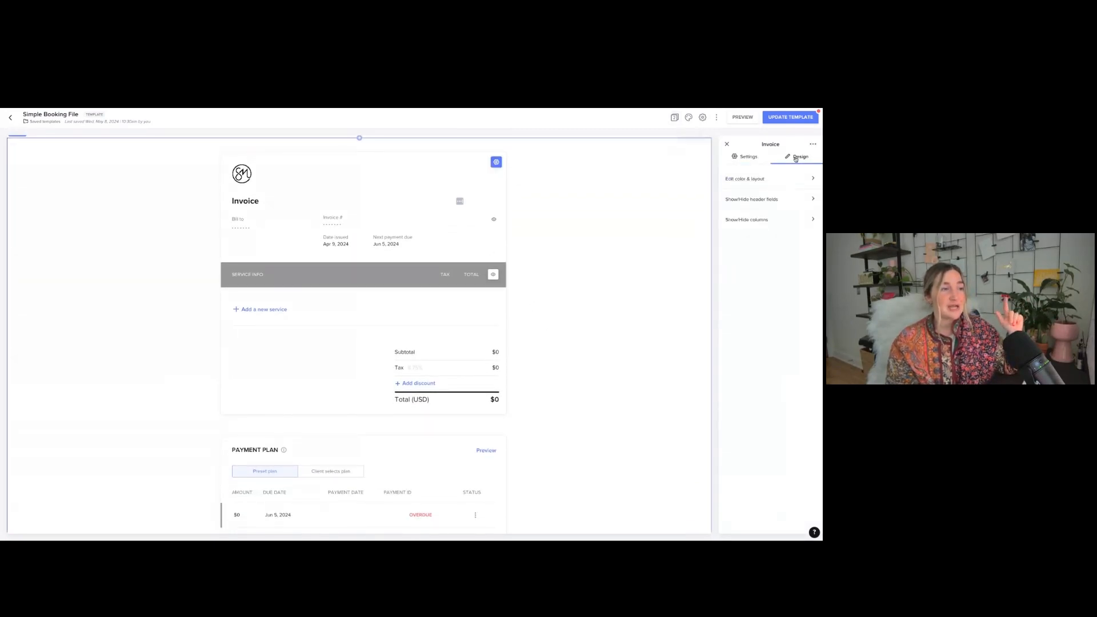
pyautogui.click(744, 157)
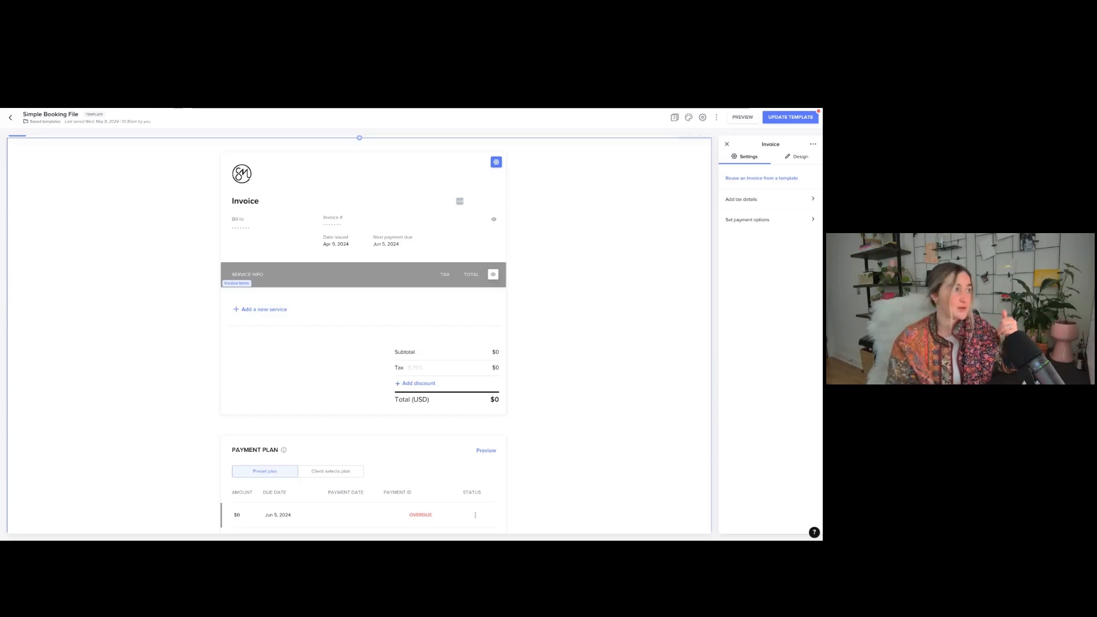
# Expand the invoice's payment options and compare the Client selects plan and Preset plan modes of the payment plan, ending on Preset plan
pyautogui.scroll(-2, 540, 292)
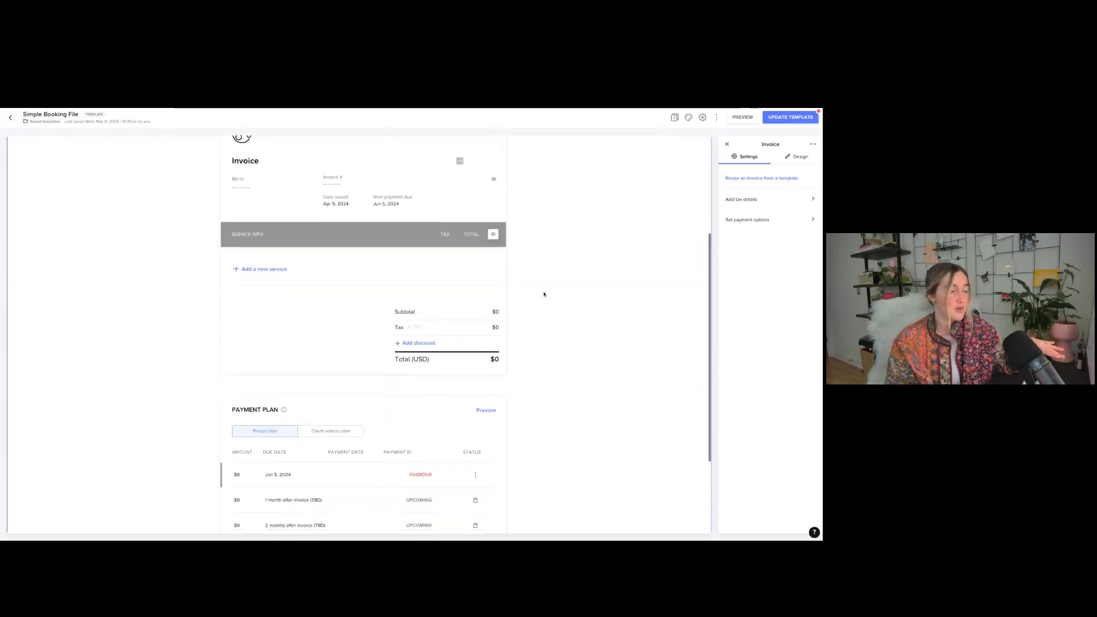
pyautogui.scroll(-2, 544, 295)
pyautogui.click(759, 221)
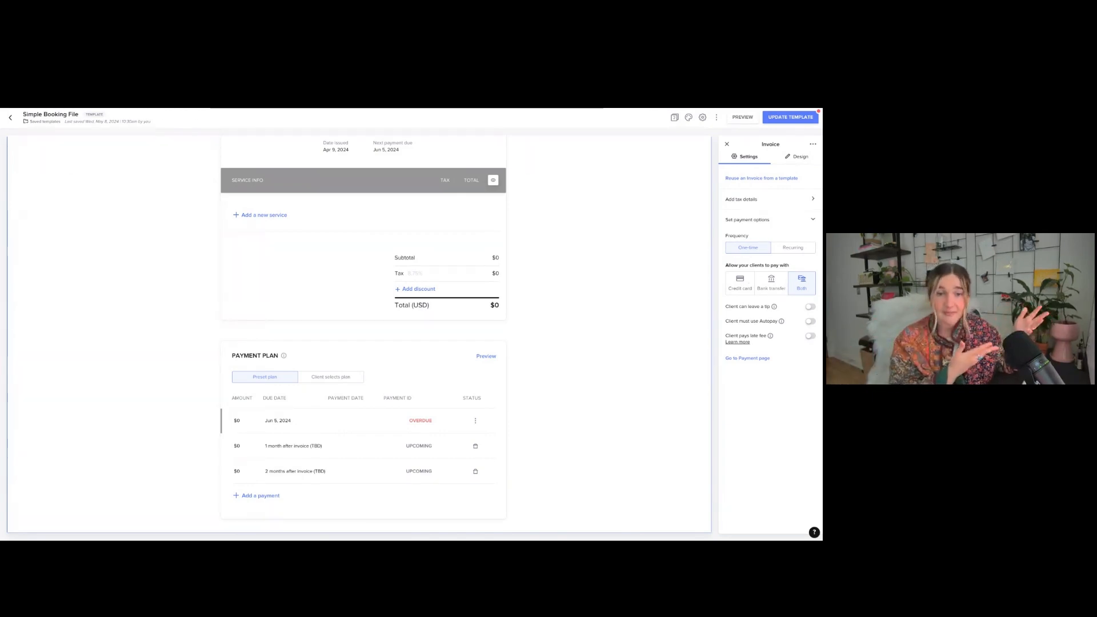
pyautogui.scroll(-2, 637, 289)
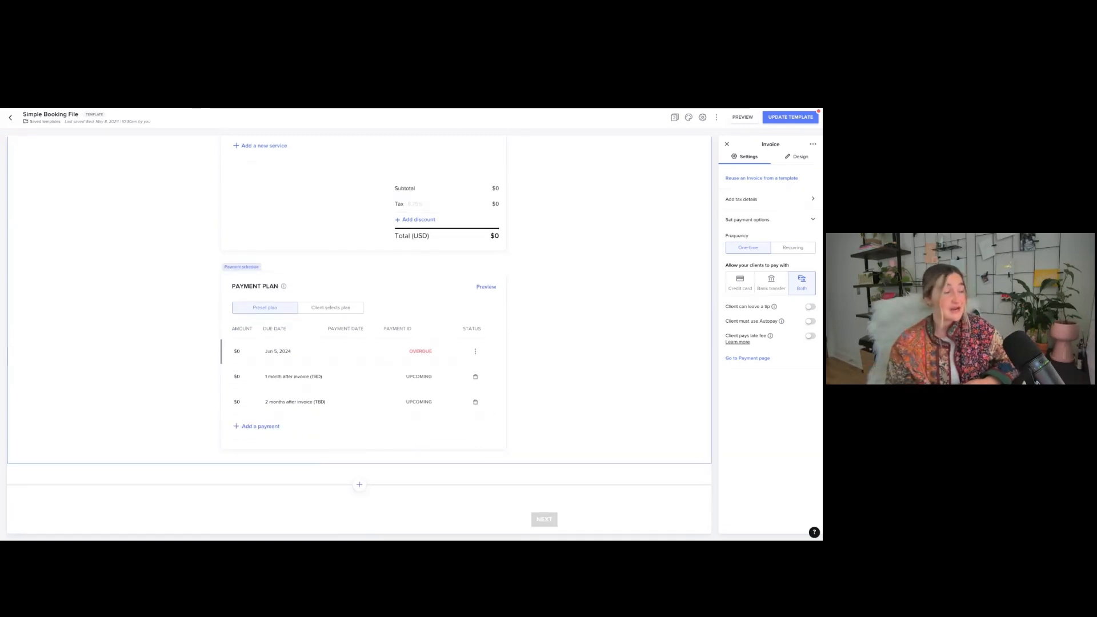
pyautogui.click(335, 309)
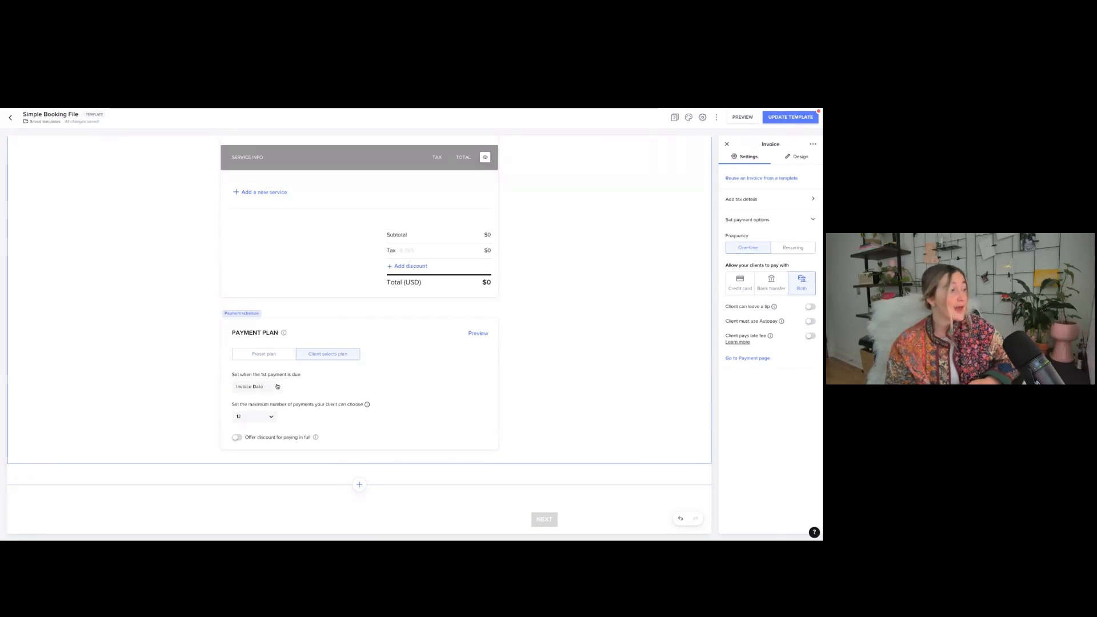
pyautogui.click(263, 354)
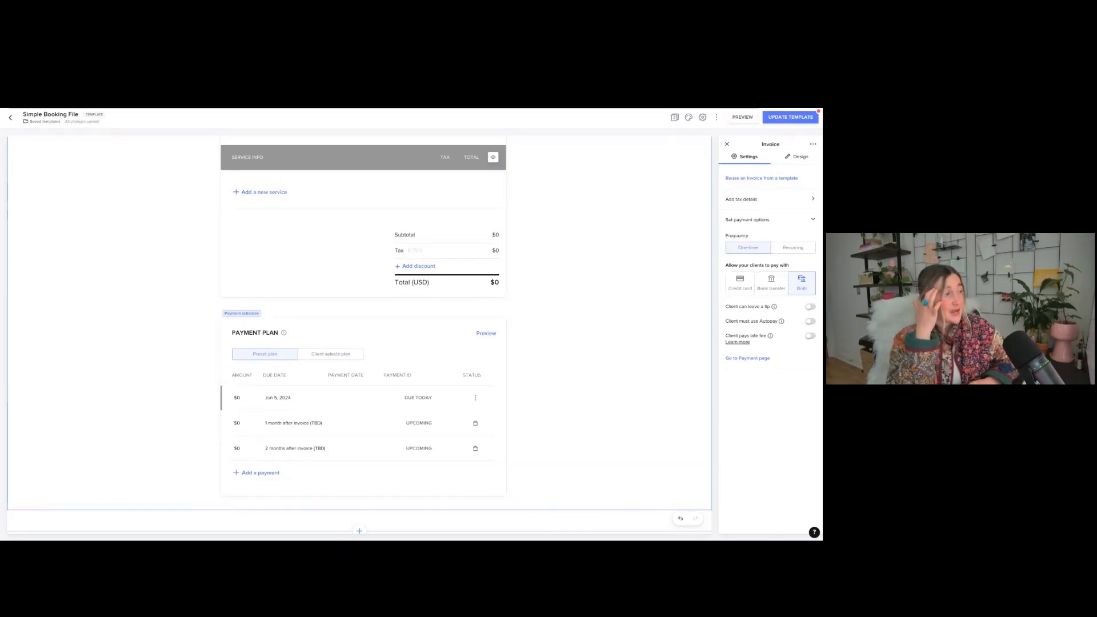
# Switch the invoice's payment plan to Client selects plan and close the invoice block's settings
pyautogui.click(346, 357)
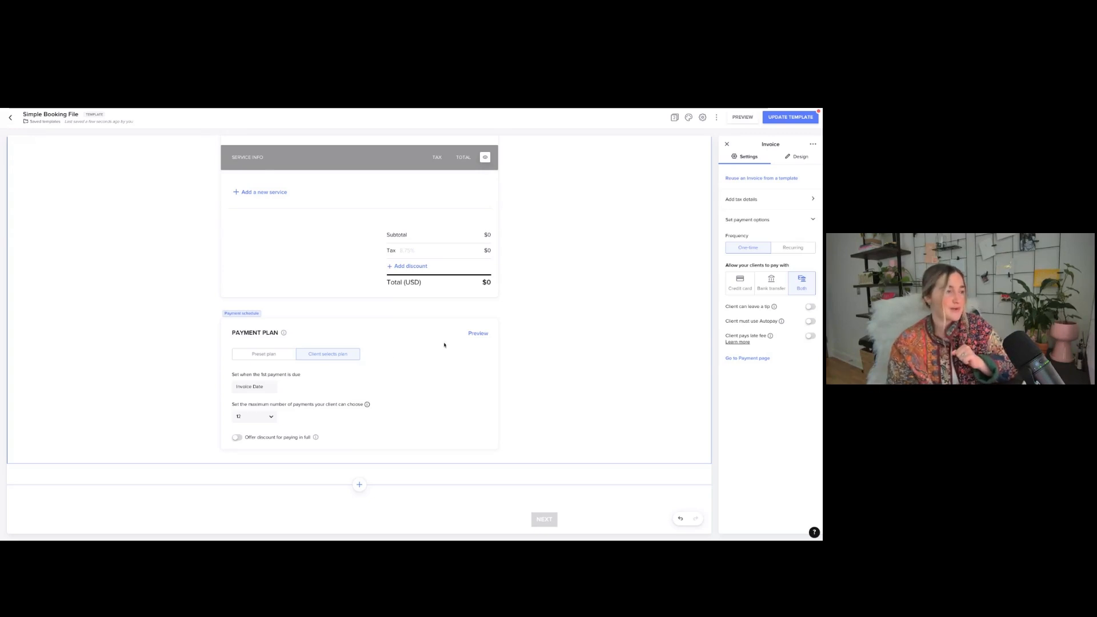
pyautogui.click(727, 144)
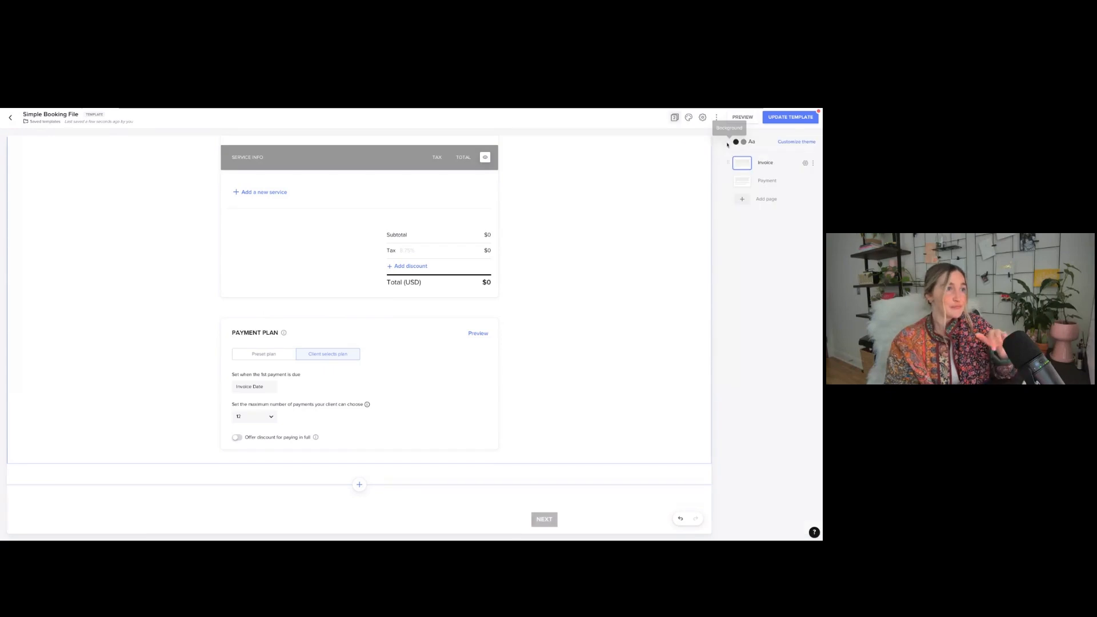
pyautogui.scroll(5, 577, 371)
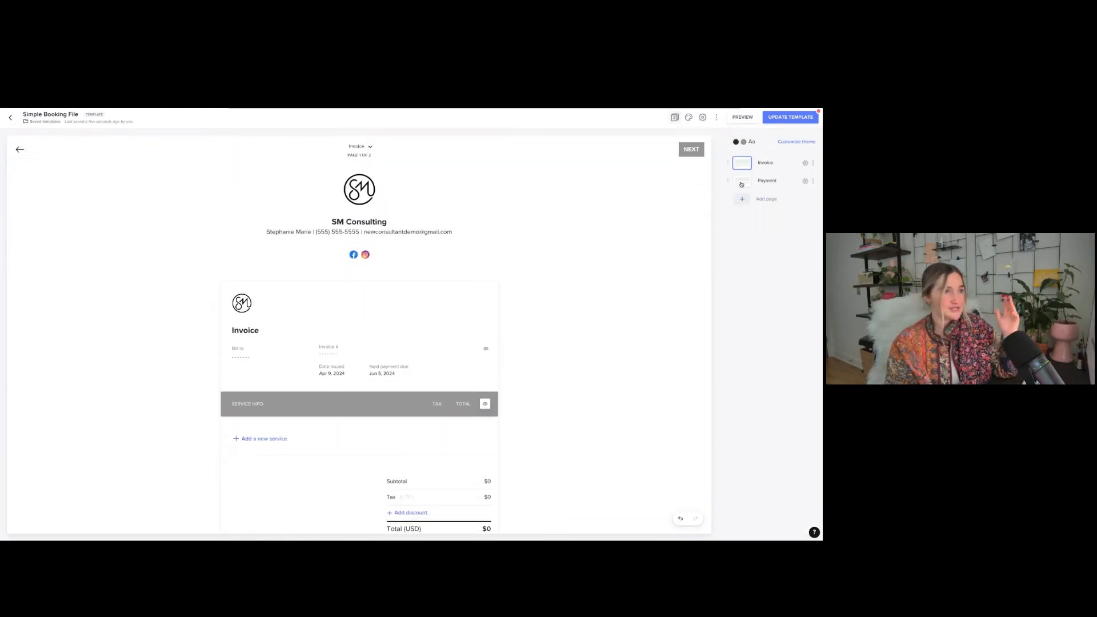
# Review the Payment page of the Simple Booking File template, and exit to the favorites without updating the template
pyautogui.click(763, 180)
pyautogui.scroll(-2, 515, 292)
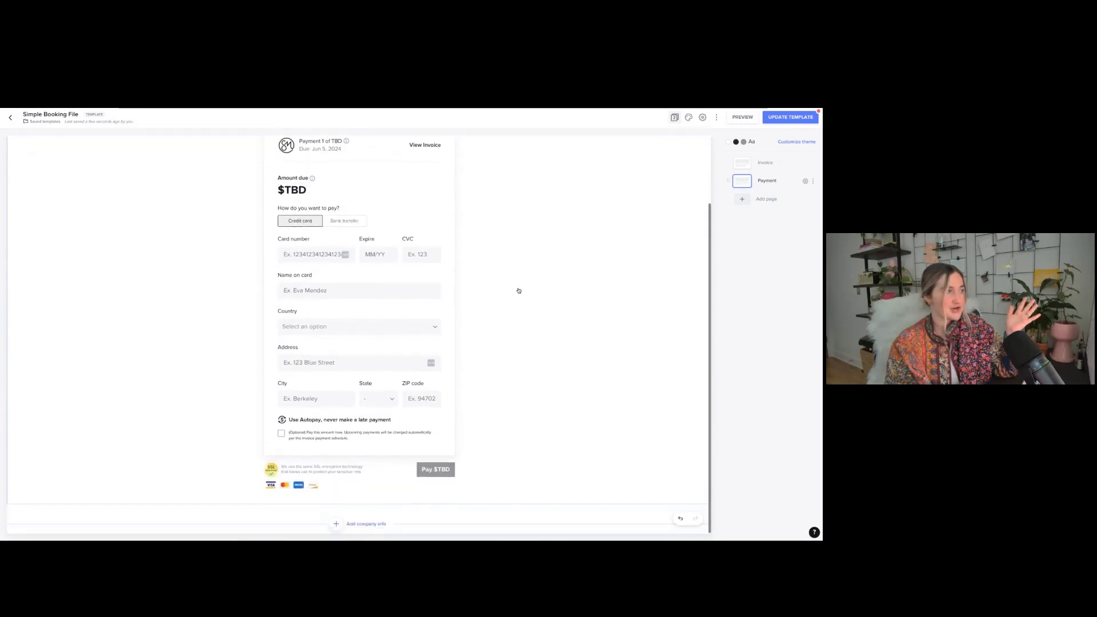
pyautogui.scroll(2, 514, 289)
pyautogui.click(12, 119)
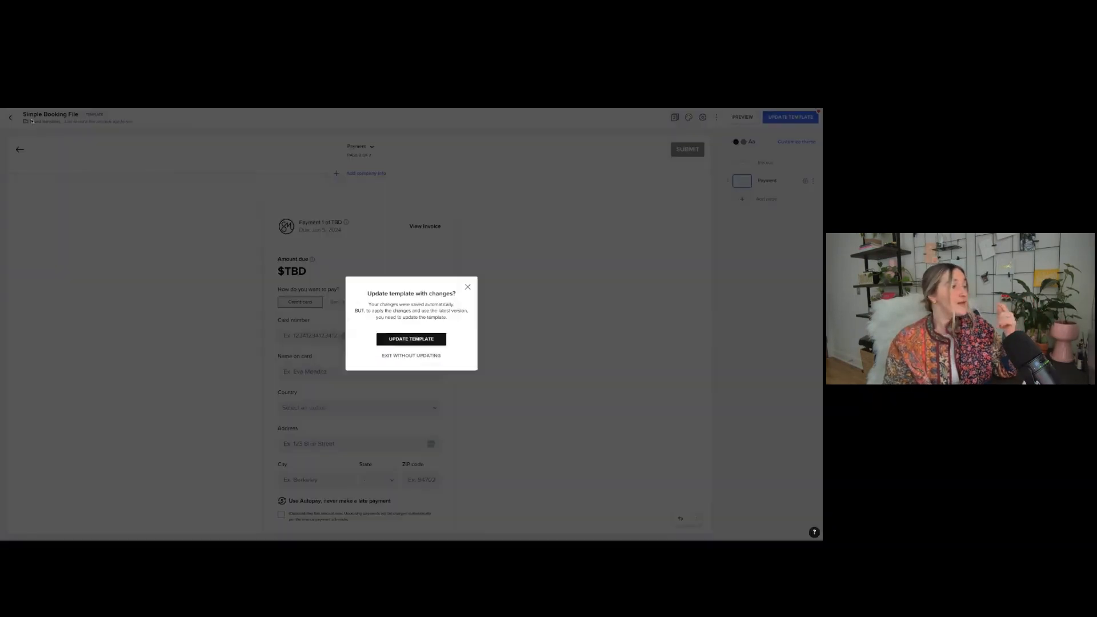
pyautogui.click(407, 355)
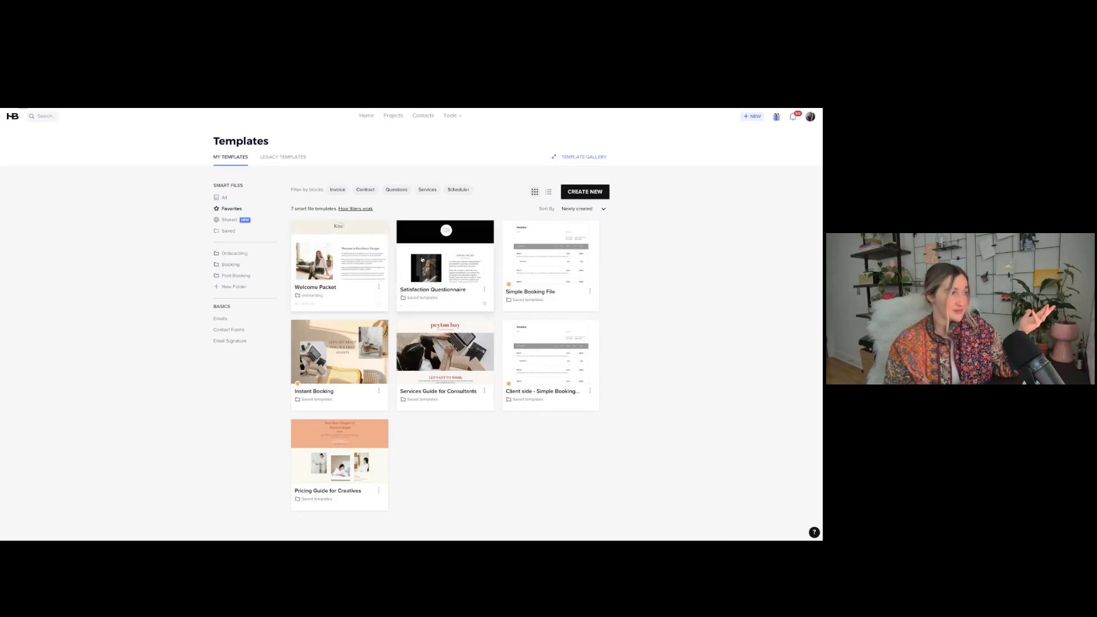
# Open the Services Guide for Consultants template and review its Welcome and About Me pages
pyautogui.click(438, 368)
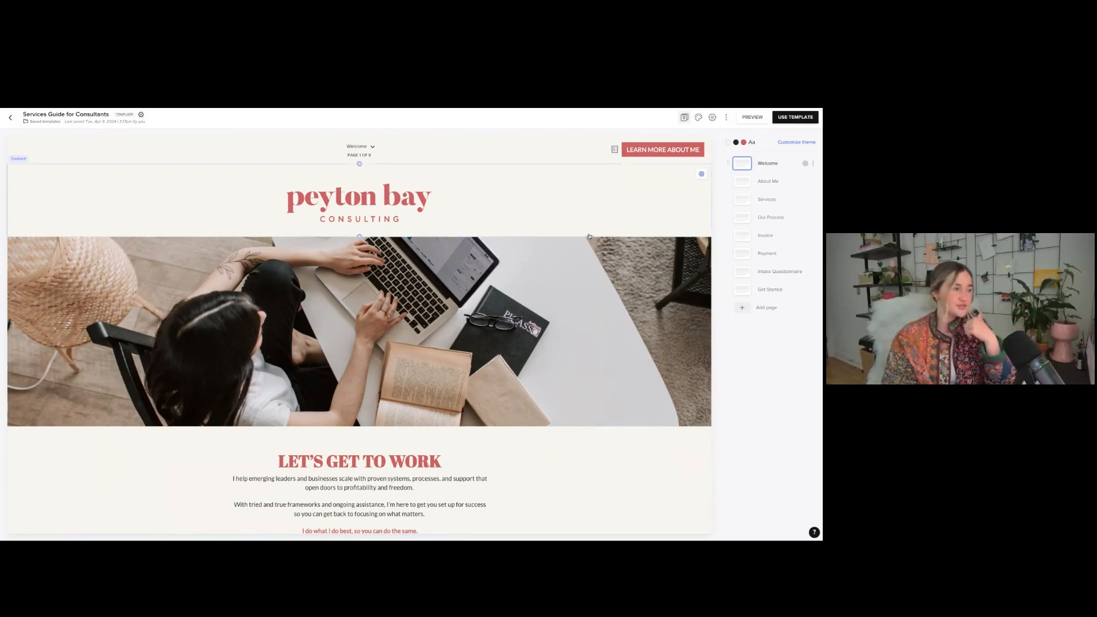
pyautogui.scroll(-3, 587, 238)
pyautogui.scroll(-3, 585, 237)
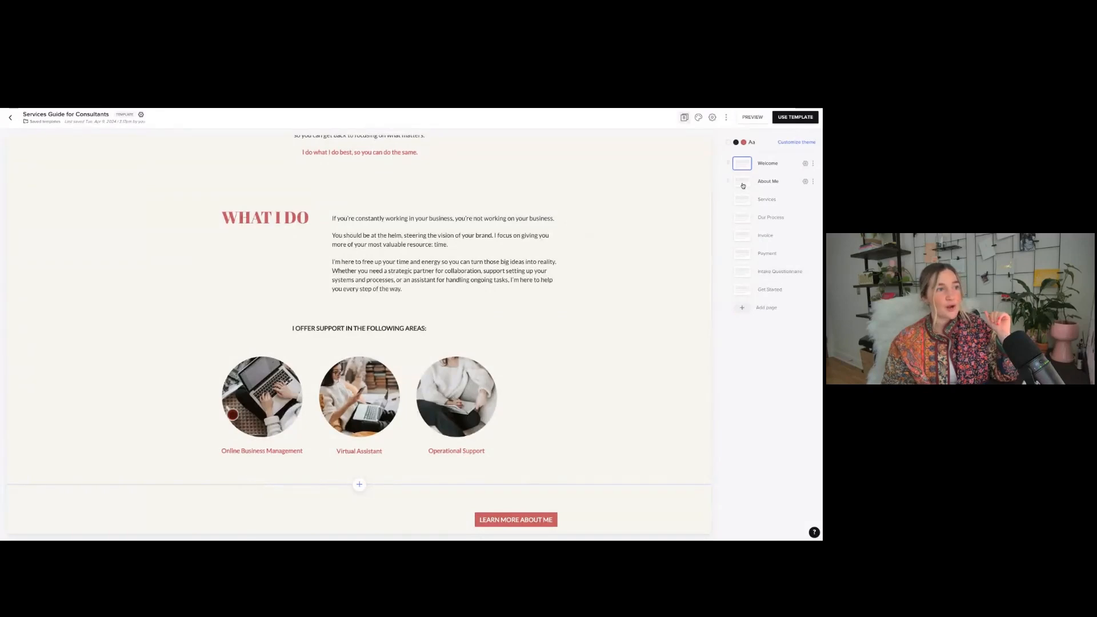
pyautogui.scroll(-6, 657, 228)
pyautogui.scroll(-2, 615, 244)
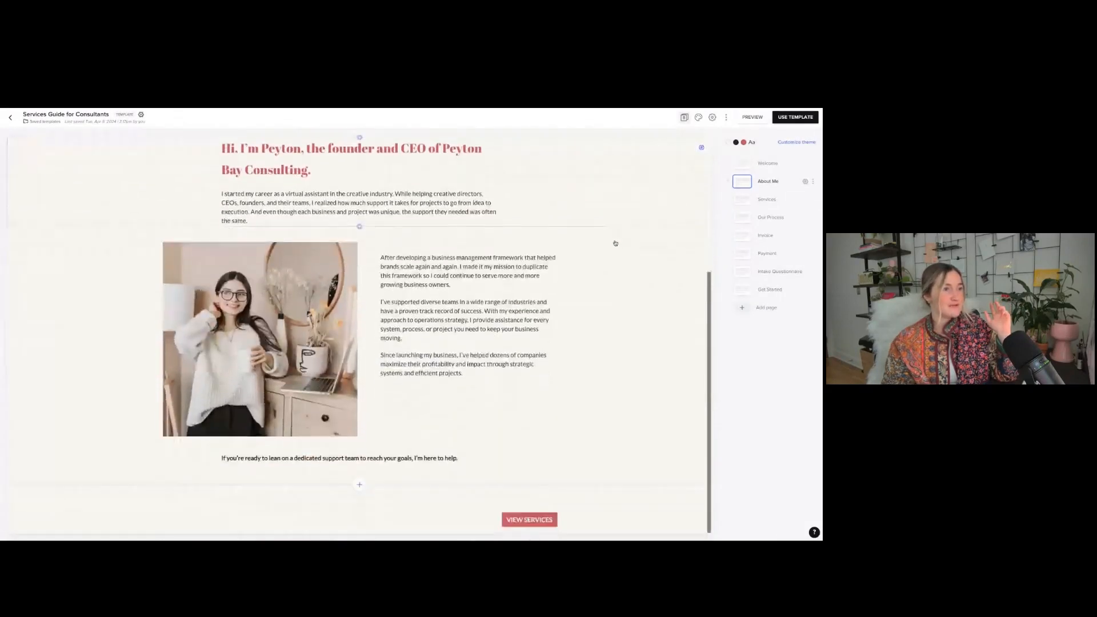
# Review the Services page of the guide, from the service packages down to the Add-on Options
pyautogui.scroll(-8, 612, 273)
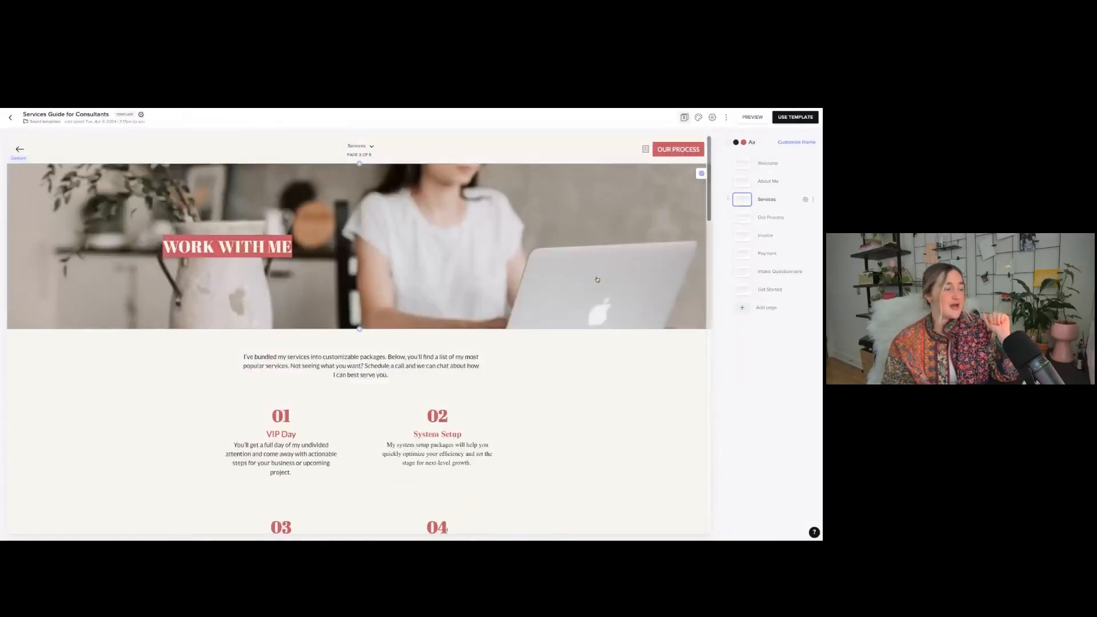
pyautogui.scroll(-6, 599, 278)
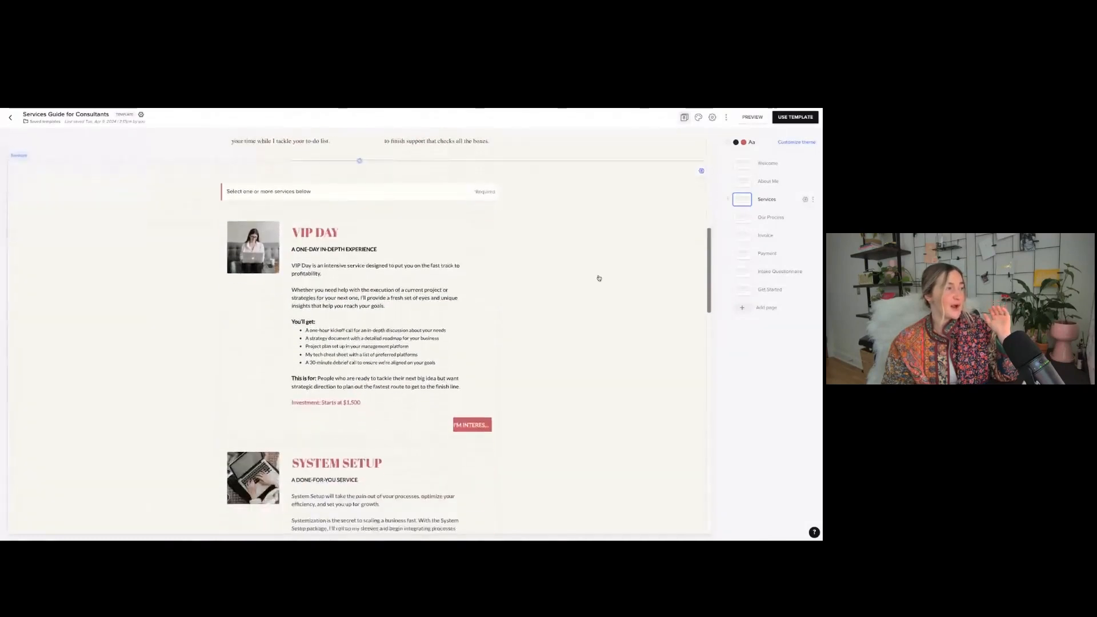
pyautogui.scroll(-6, 599, 278)
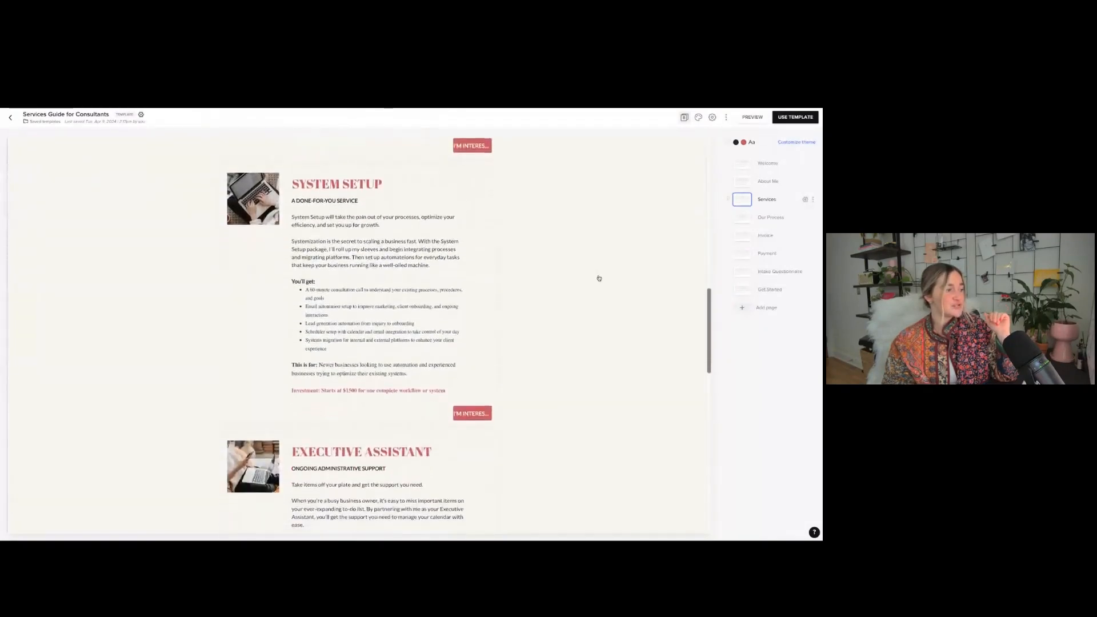
pyautogui.scroll(-5, 599, 278)
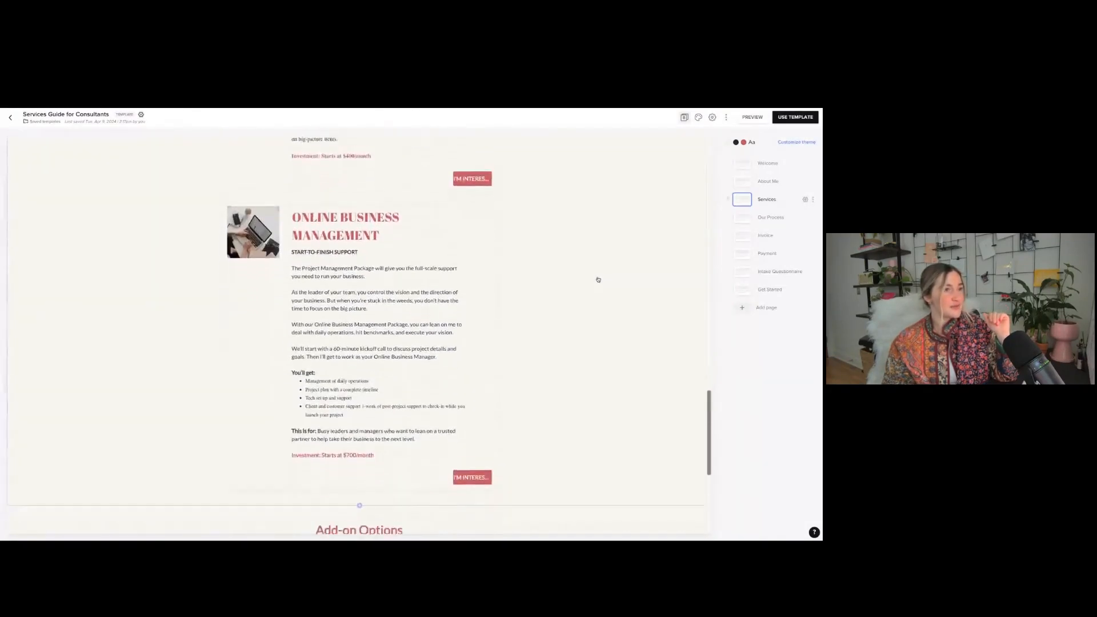
pyautogui.scroll(-3, 651, 261)
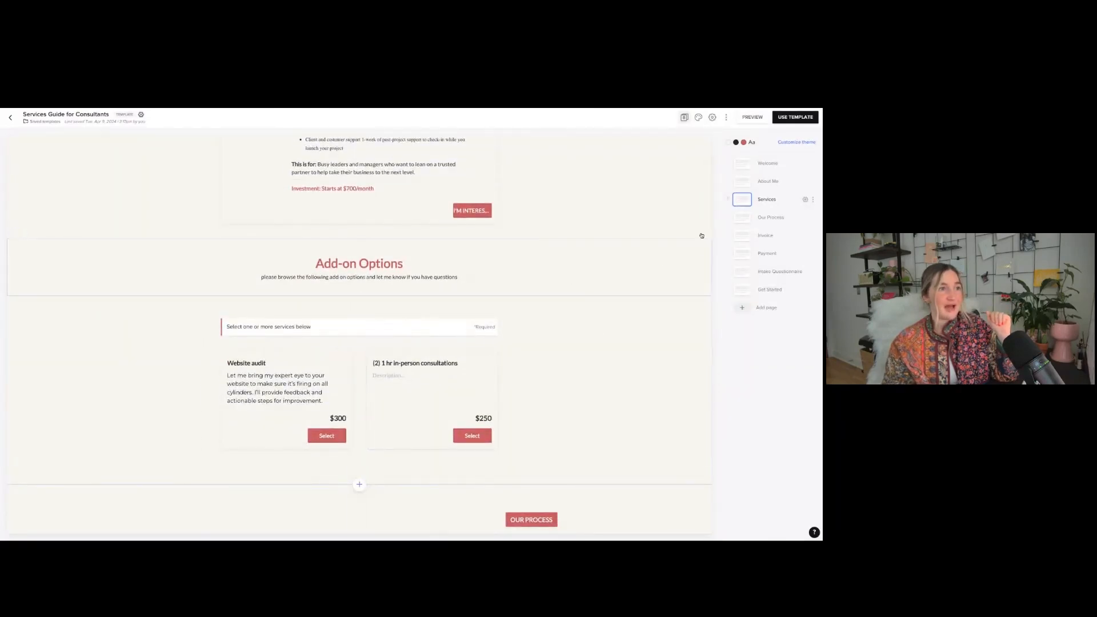
# Look through the guide's Our Process, Invoice, Payment and Intake Questionnaire pages
pyautogui.click(743, 223)
pyautogui.scroll(-2, 628, 275)
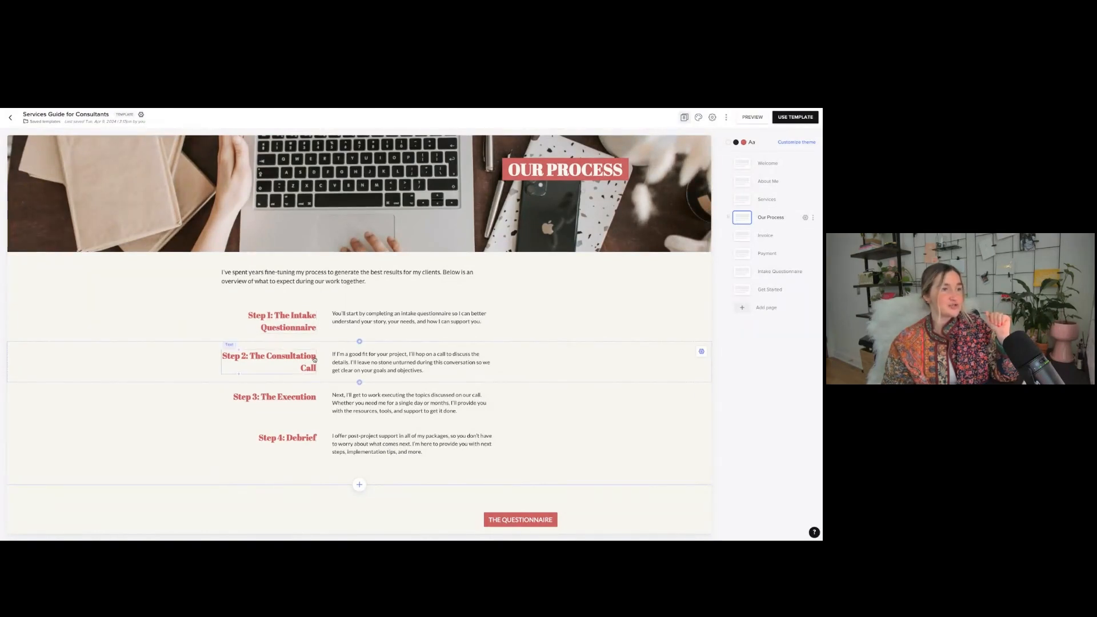
pyautogui.click(745, 241)
pyautogui.scroll(-1, 609, 282)
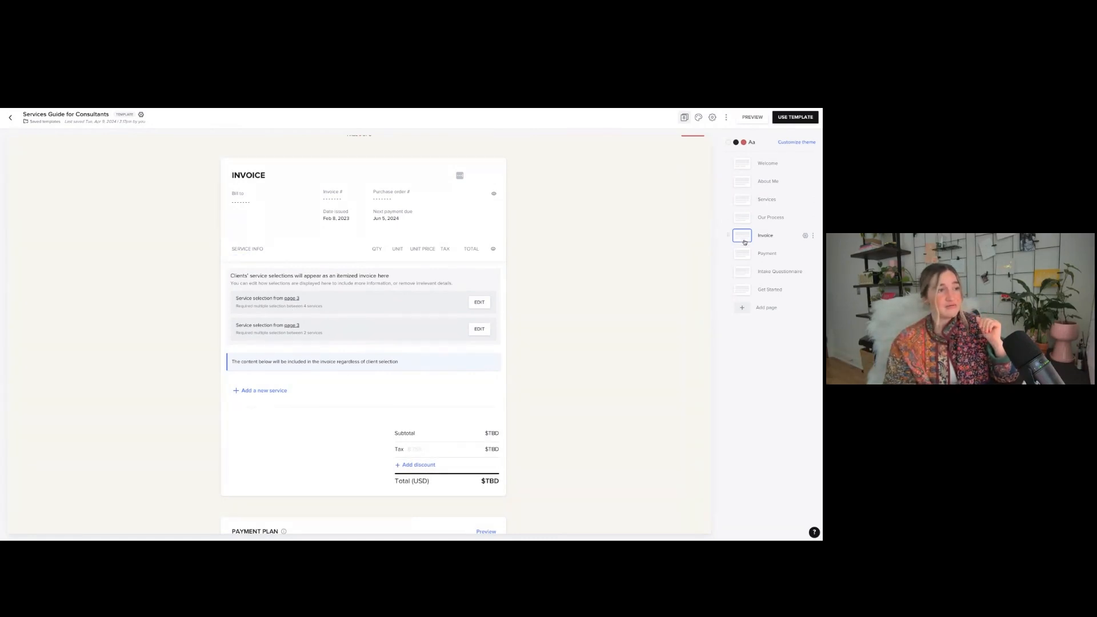
pyautogui.click(742, 258)
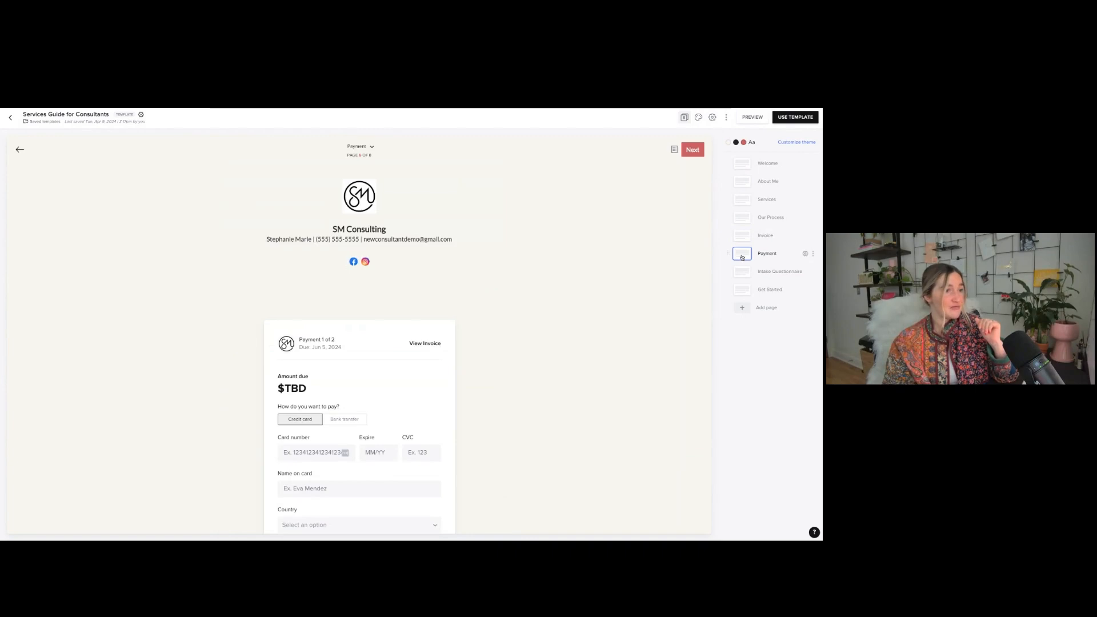
pyautogui.click(743, 276)
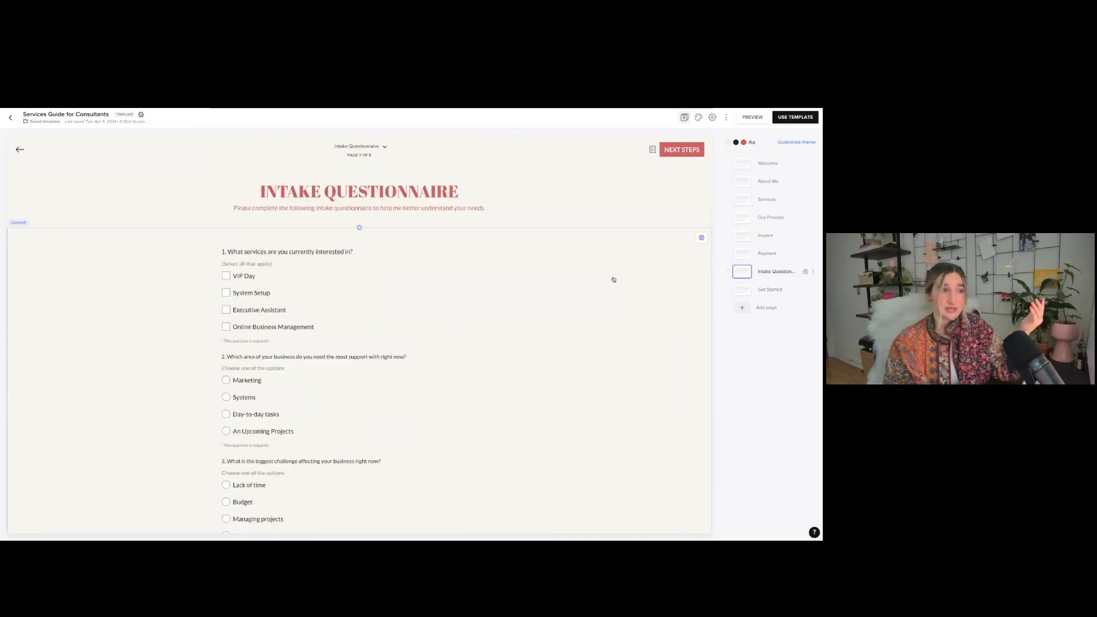
# Add a Scheduler block with the 30 min consult session to the Get Started page, between the Thank you section and the closing logo
pyautogui.click(742, 289)
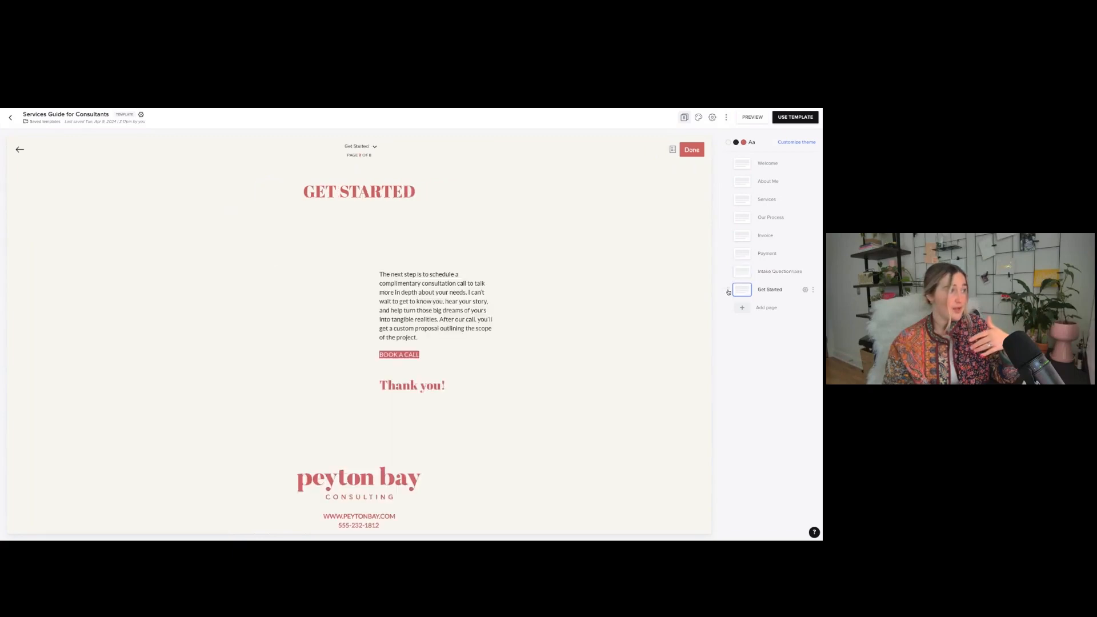
pyautogui.scroll(-2, 678, 292)
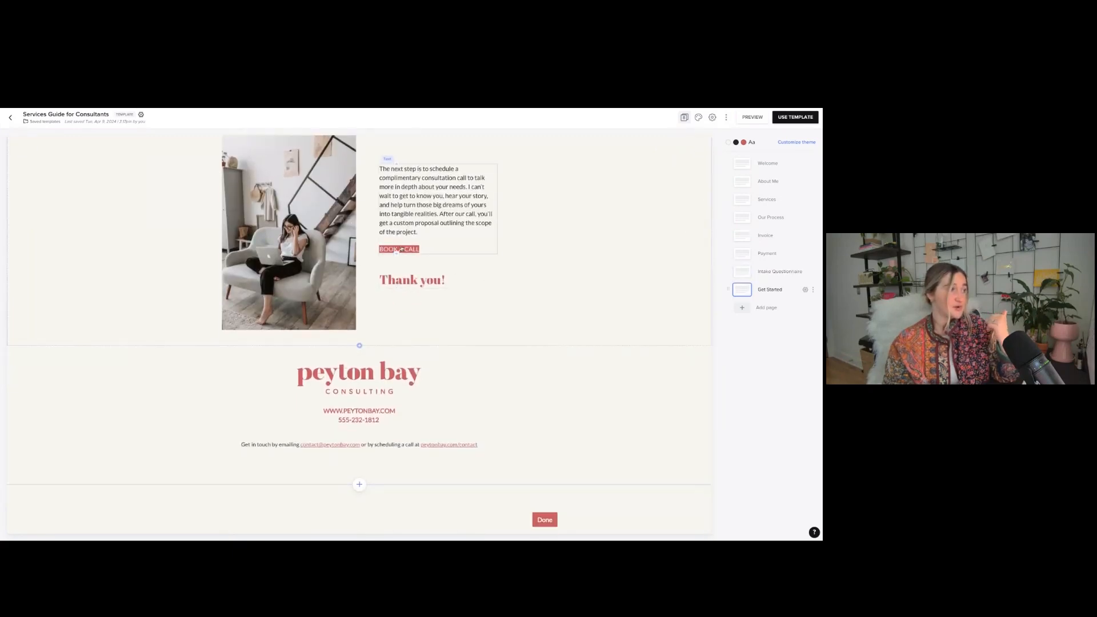
pyautogui.click(359, 346)
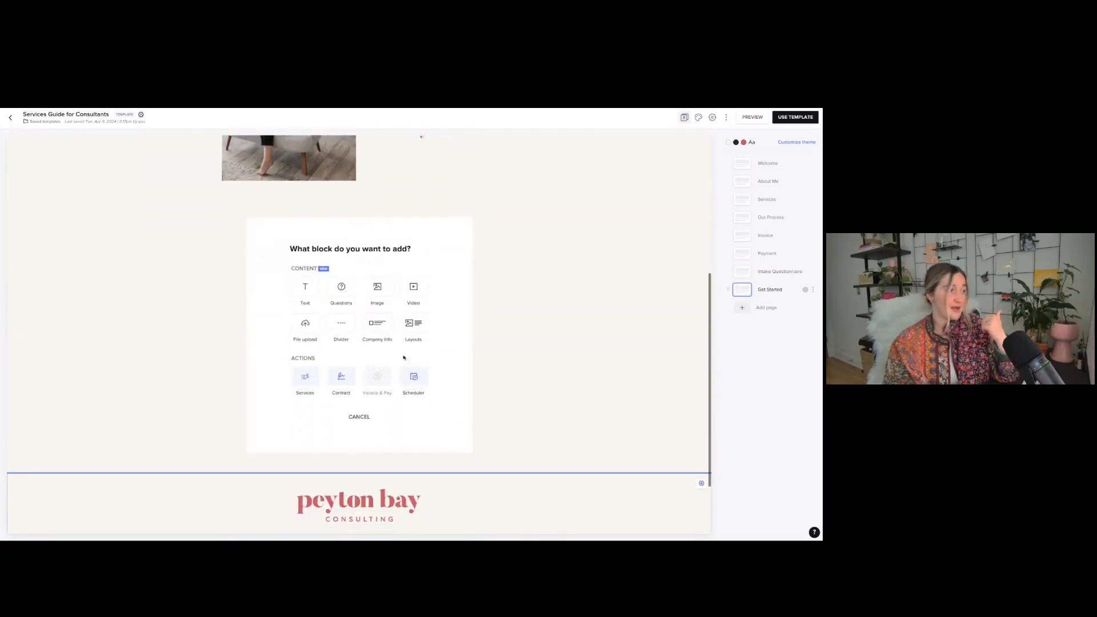
pyautogui.click(414, 381)
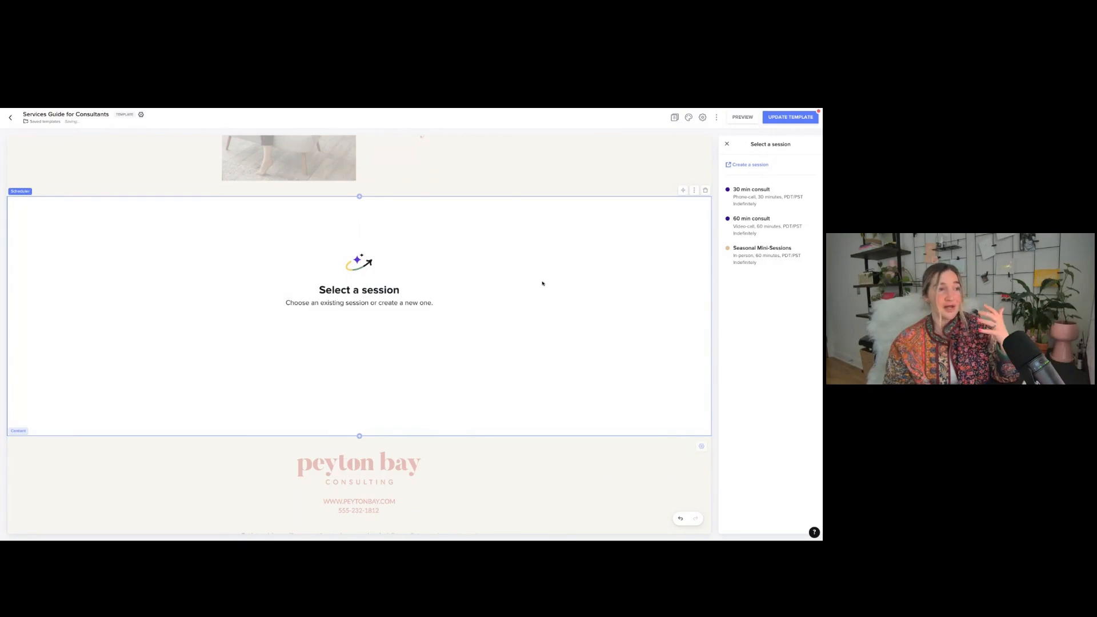
pyautogui.click(753, 197)
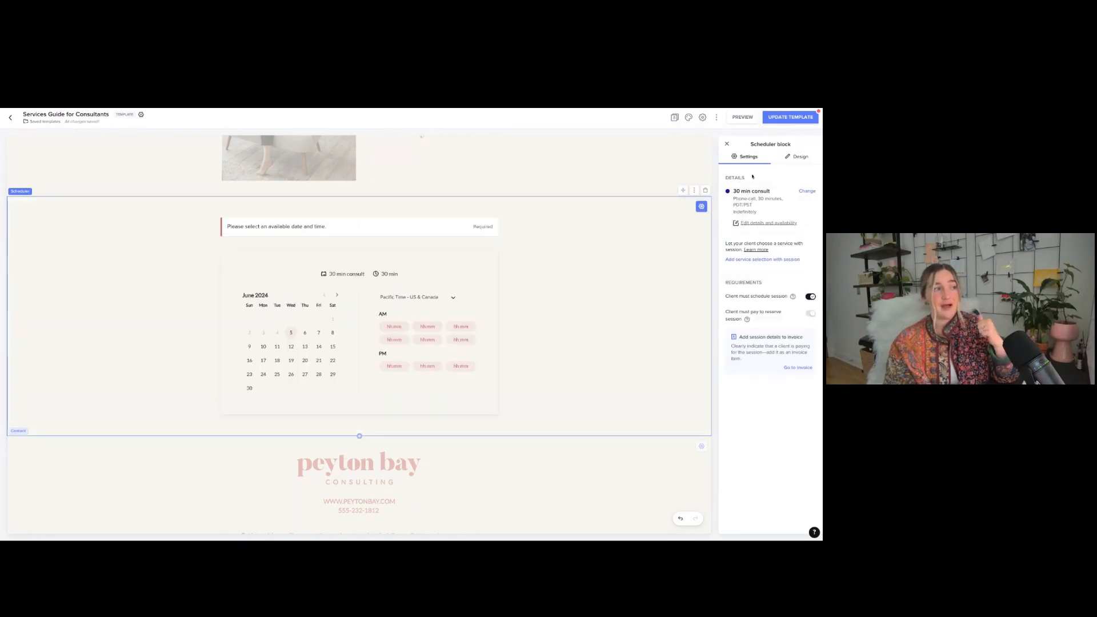
pyautogui.scroll(3, 635, 295)
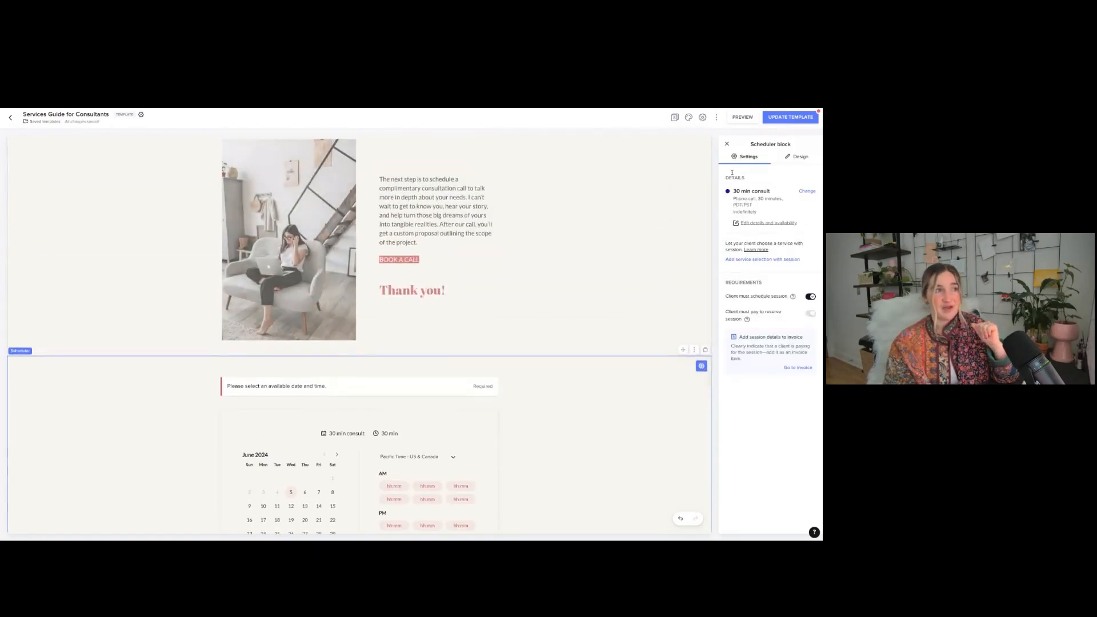
pyautogui.click(727, 145)
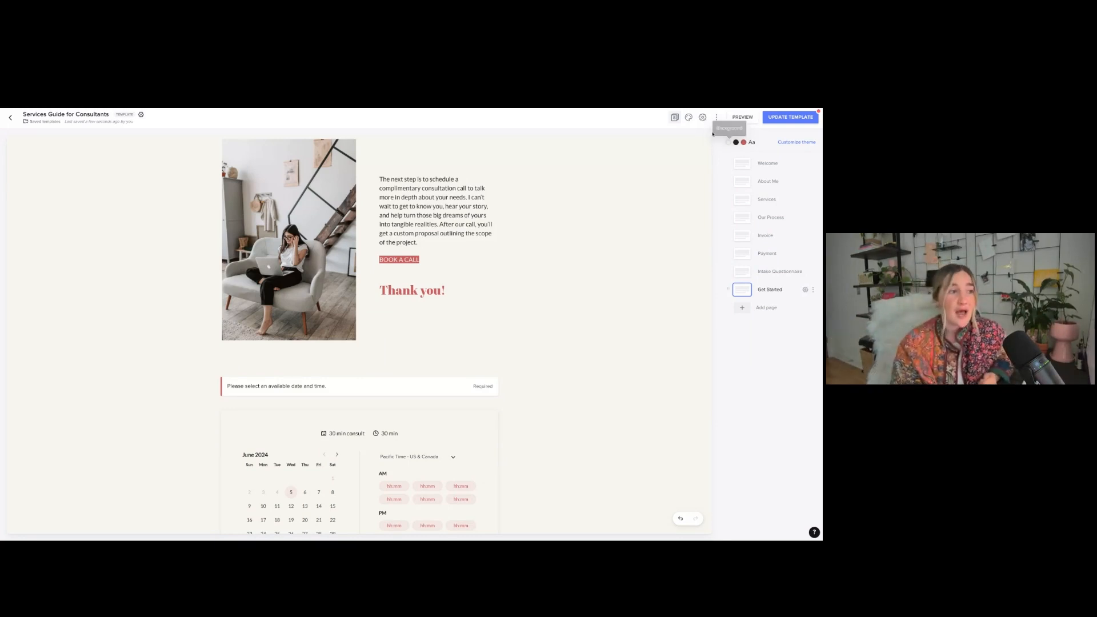
pyautogui.click(504, 221)
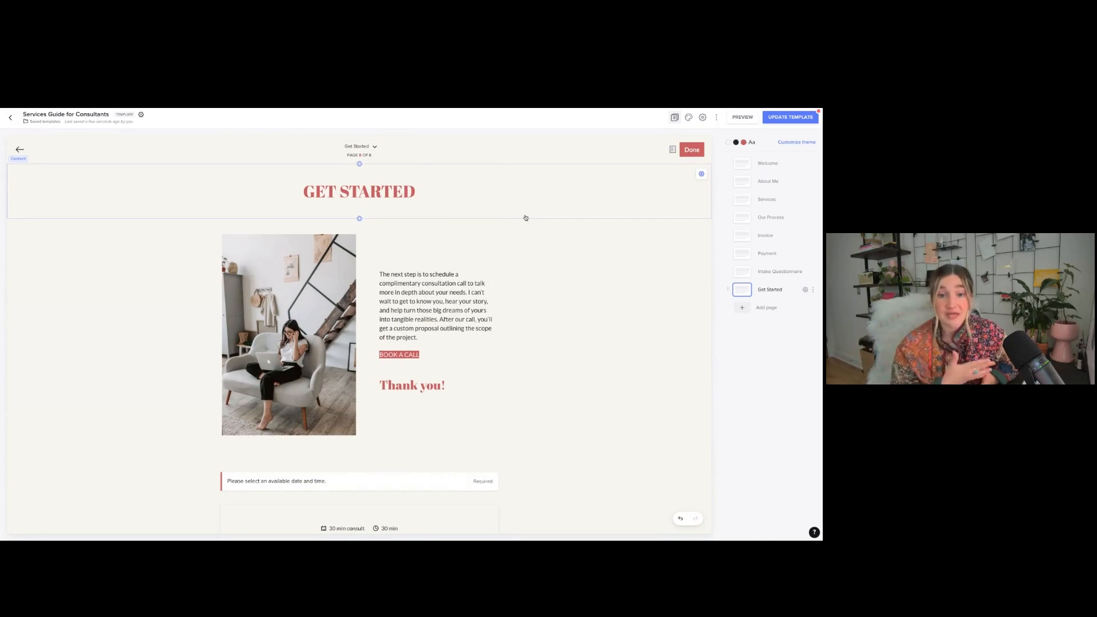
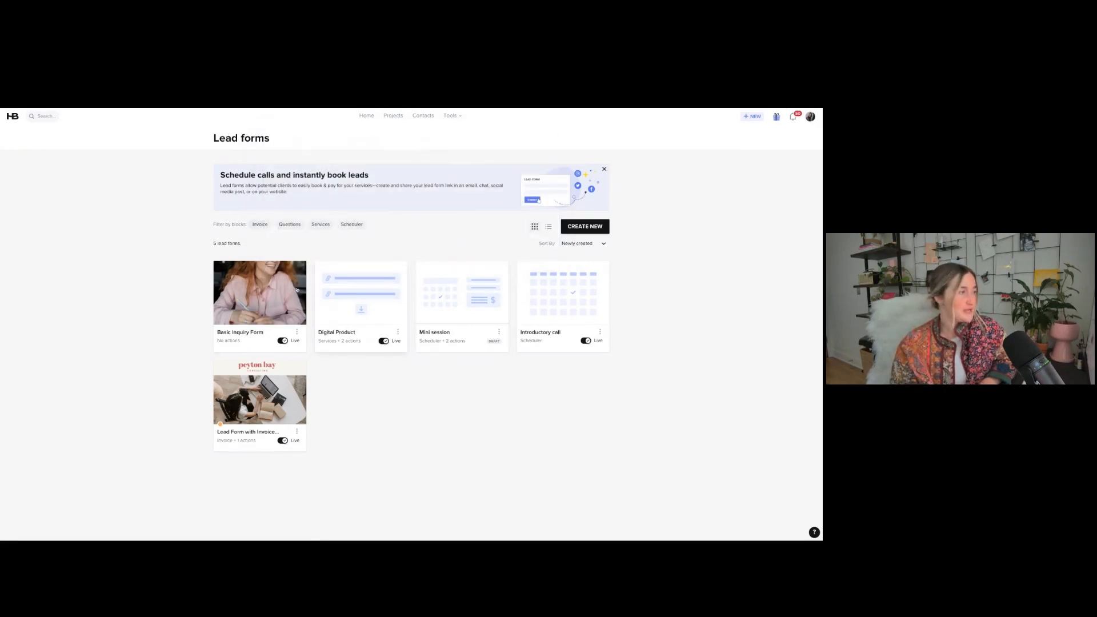
# Open the Basic Inquiry Form lead form and review the block types available below its intro section, without adding one
pyautogui.click(283, 294)
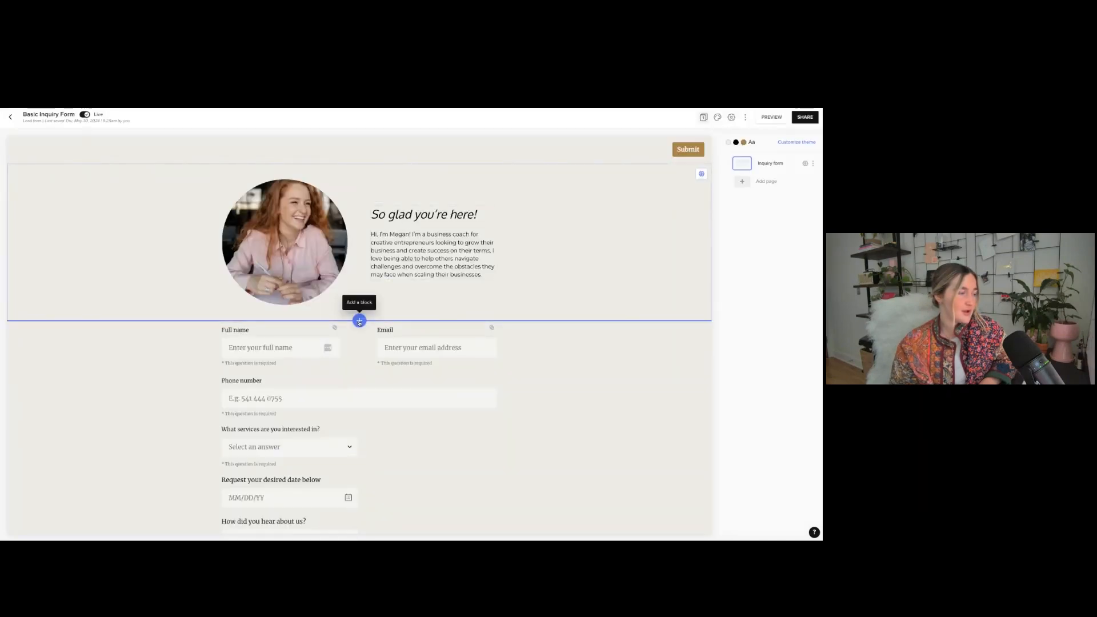
pyautogui.click(360, 319)
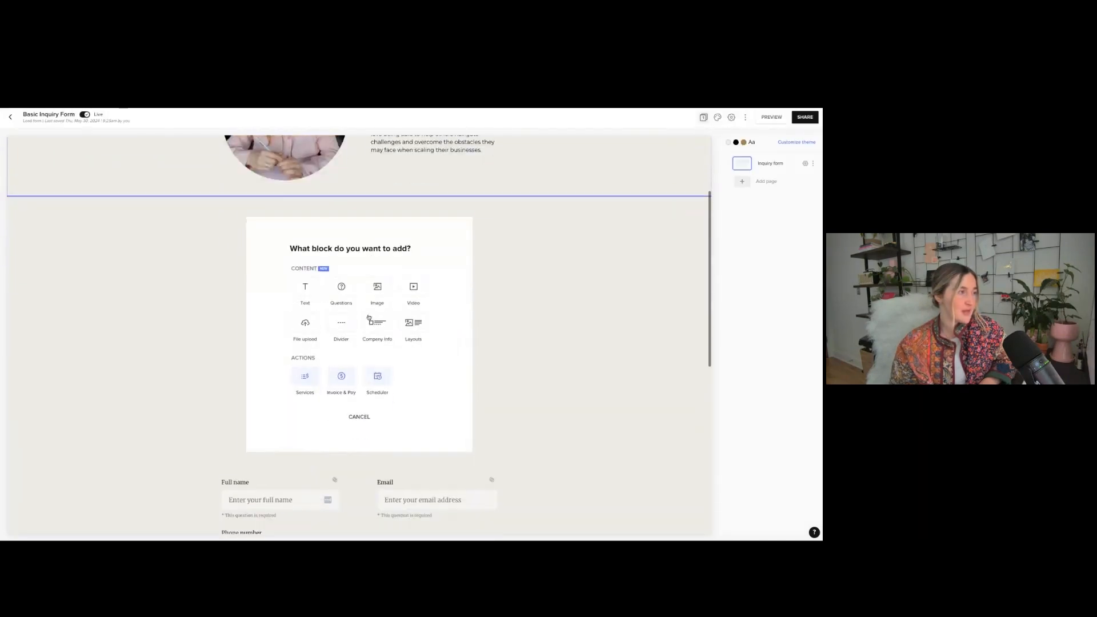
pyautogui.scroll(-1, 469, 233)
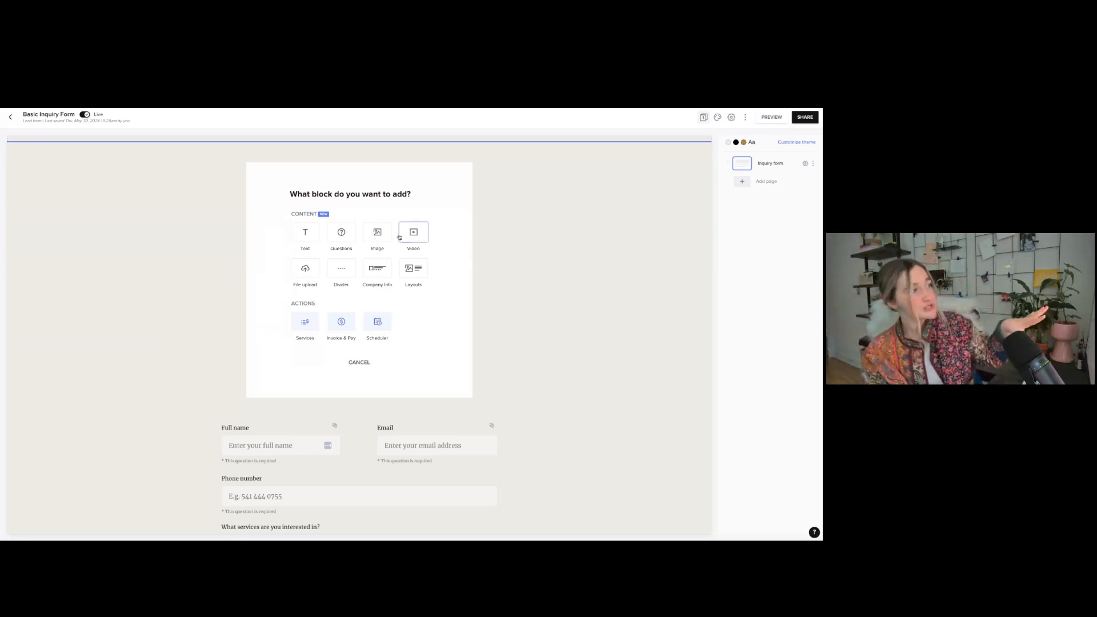
pyautogui.scroll(1, 380, 234)
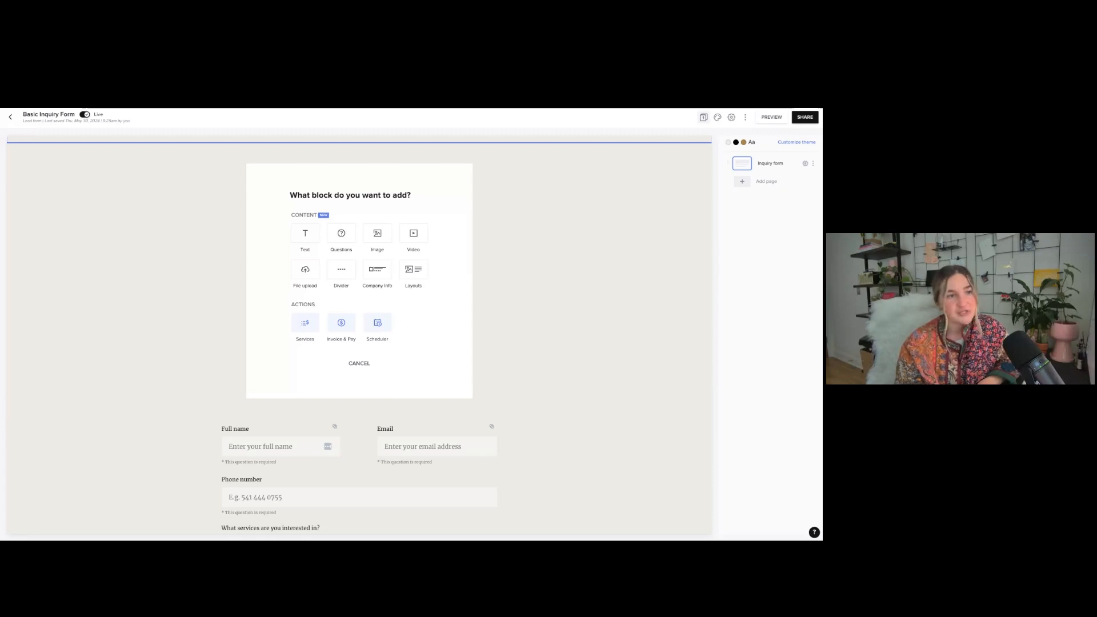
pyautogui.click(363, 364)
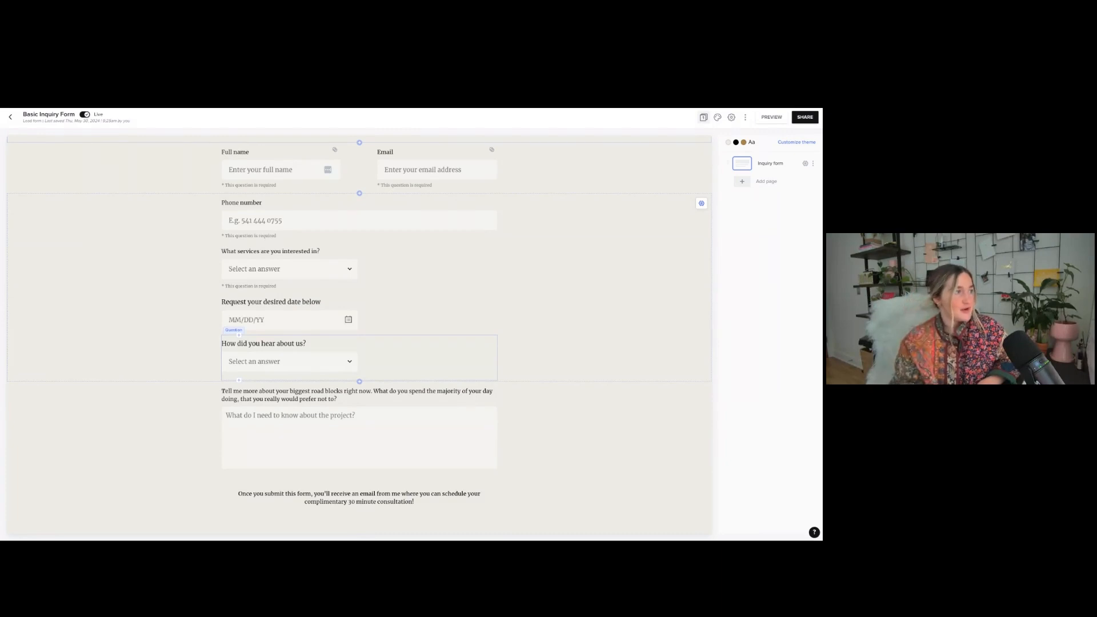
# Review the inquiry form's questions and open the settings of the "What services are you interested in?" dropdown question
pyautogui.scroll(3, 577, 328)
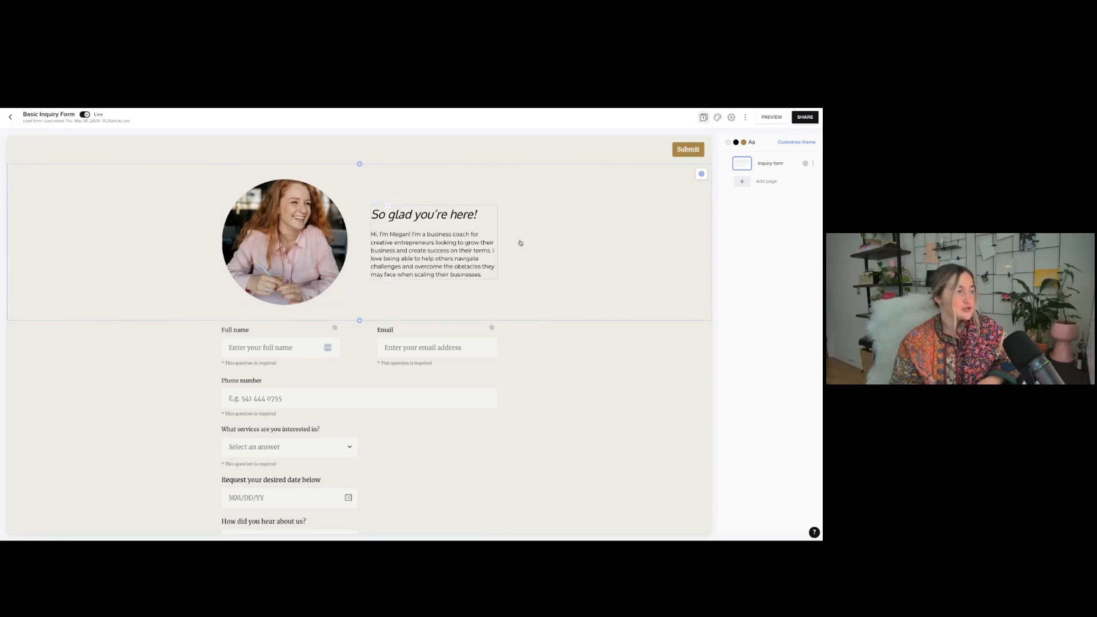
pyautogui.scroll(-1, 551, 262)
pyautogui.scroll(-5, 550, 263)
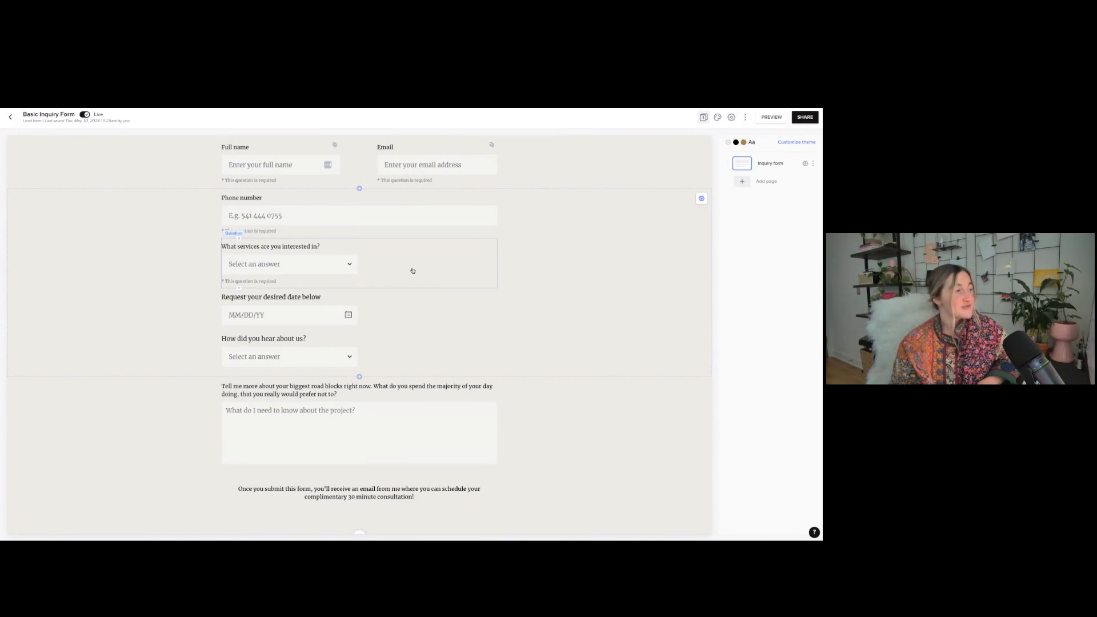
pyautogui.click(400, 273)
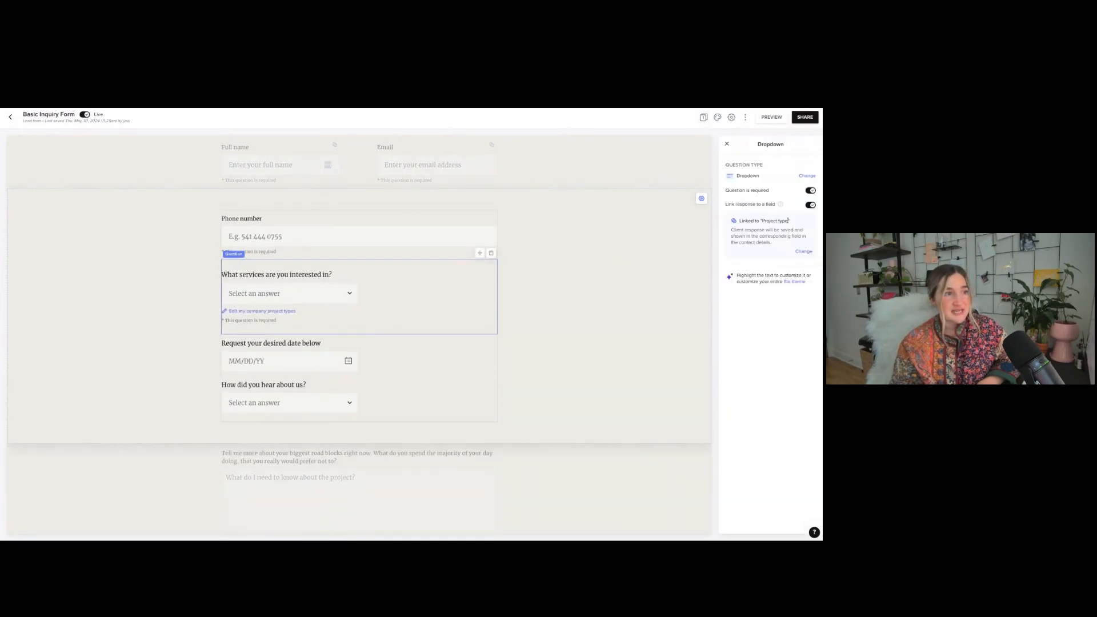
# Examine the linked field setting and the answer options of the "What services are you interested in?" dropdown question
pyautogui.moveTo(790, 222); pyautogui.dragTo(739, 222)
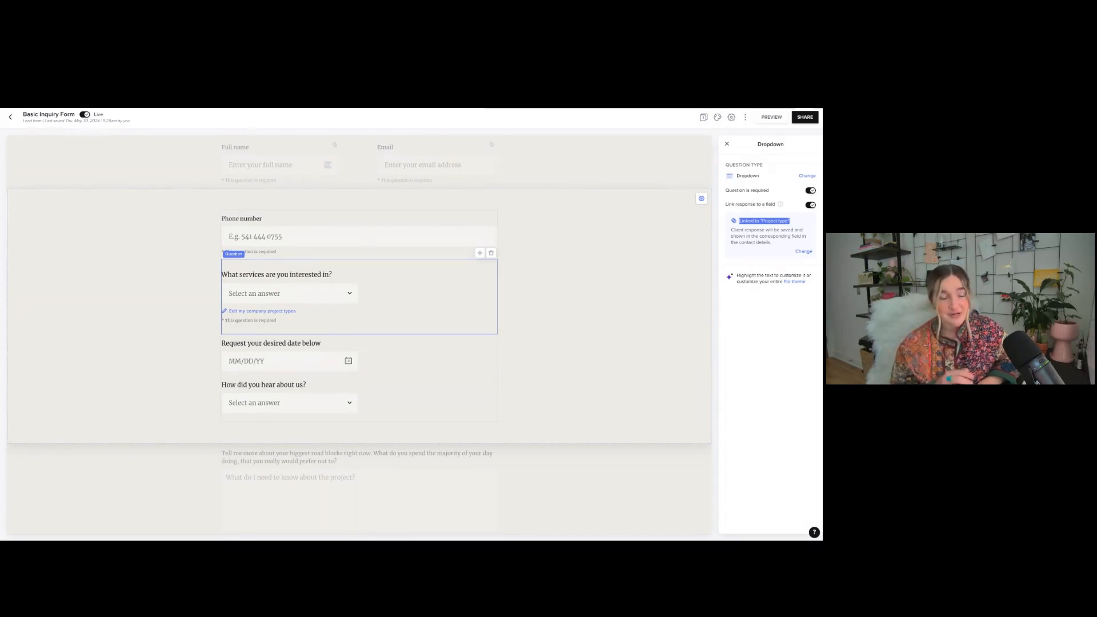
pyautogui.click(349, 295)
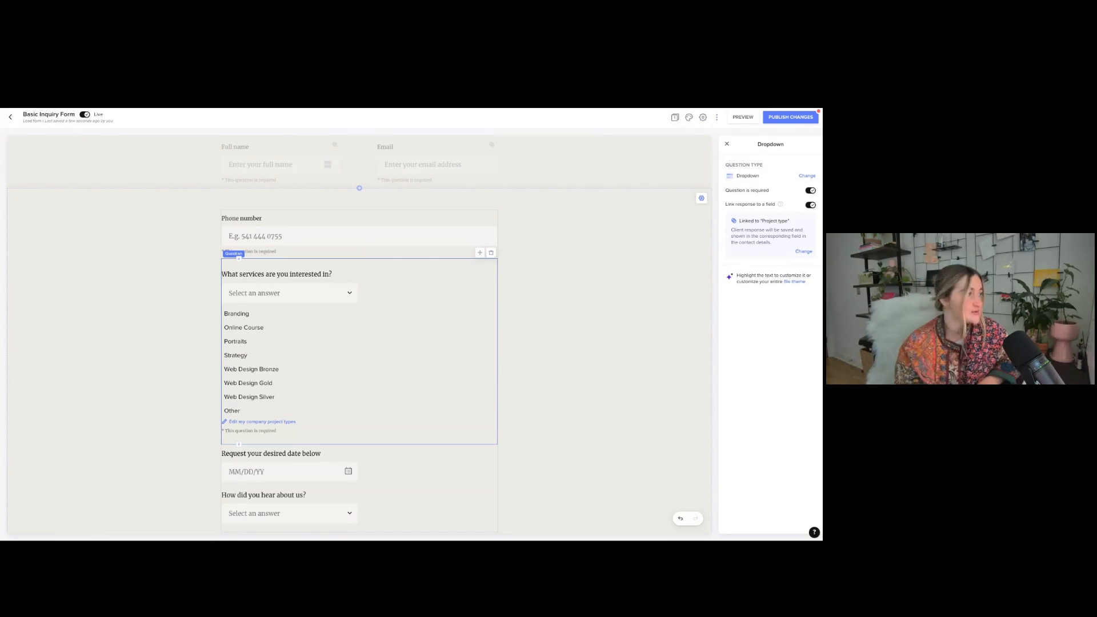
pyautogui.click(346, 294)
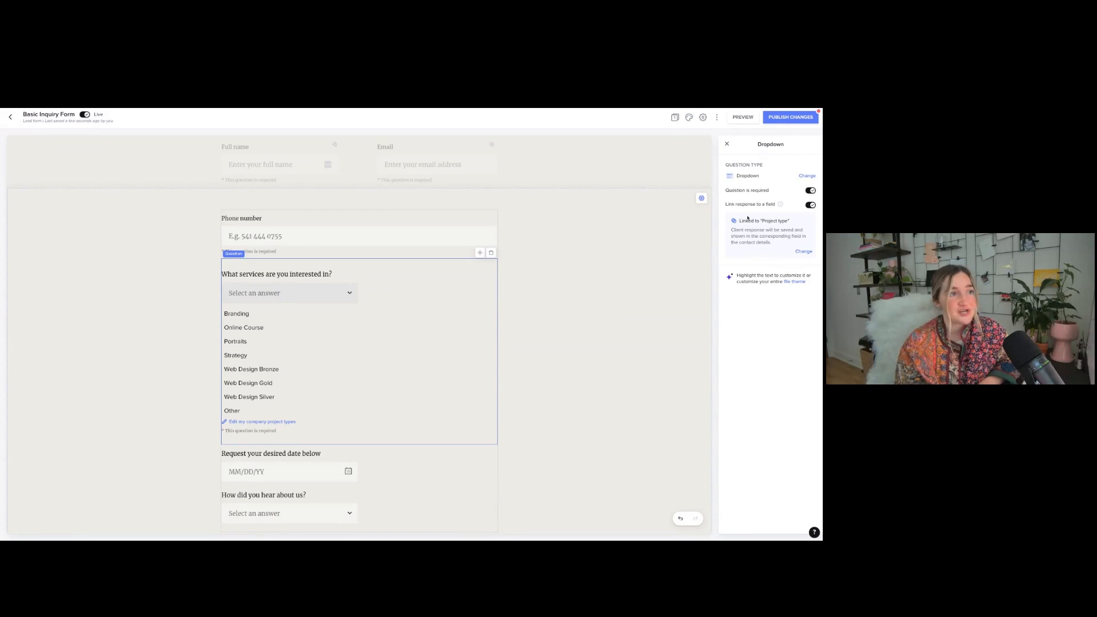
pyautogui.moveTo(726, 206); pyautogui.dragTo(776, 204)
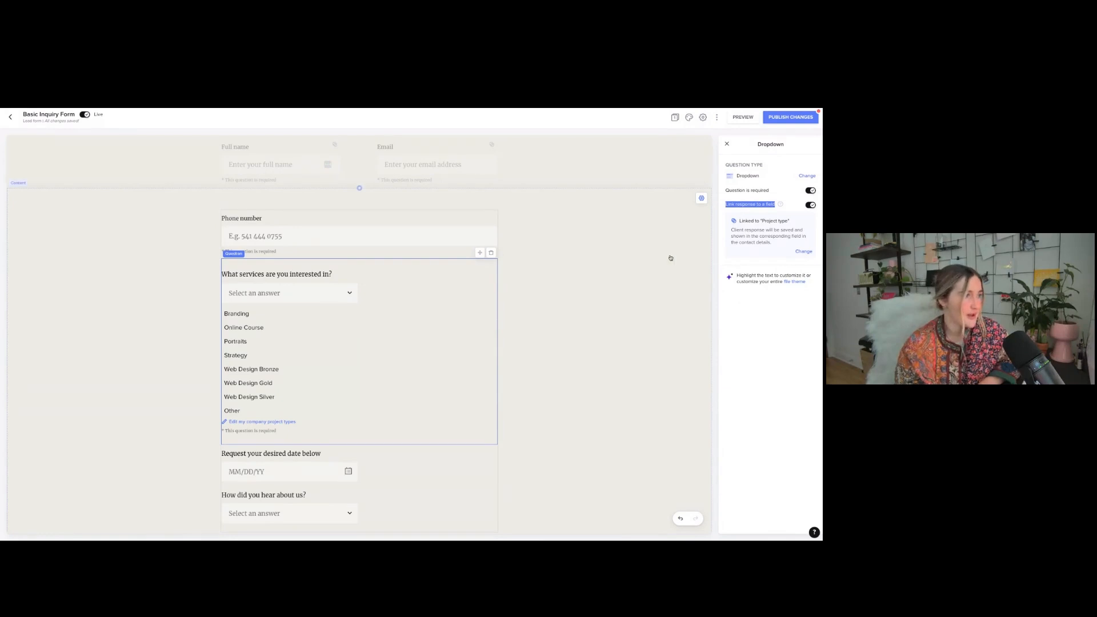
# Open the settings of the "How did you hear about us?" question and examine its linked response field
pyautogui.click(562, 272)
pyautogui.click(365, 353)
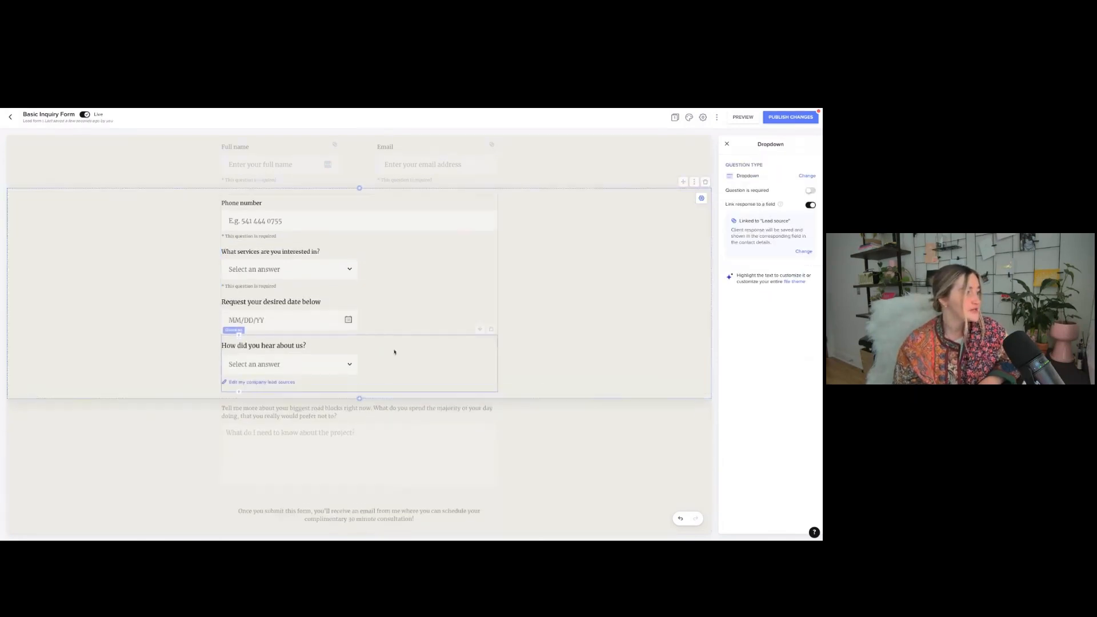
pyautogui.moveTo(793, 223); pyautogui.dragTo(740, 223)
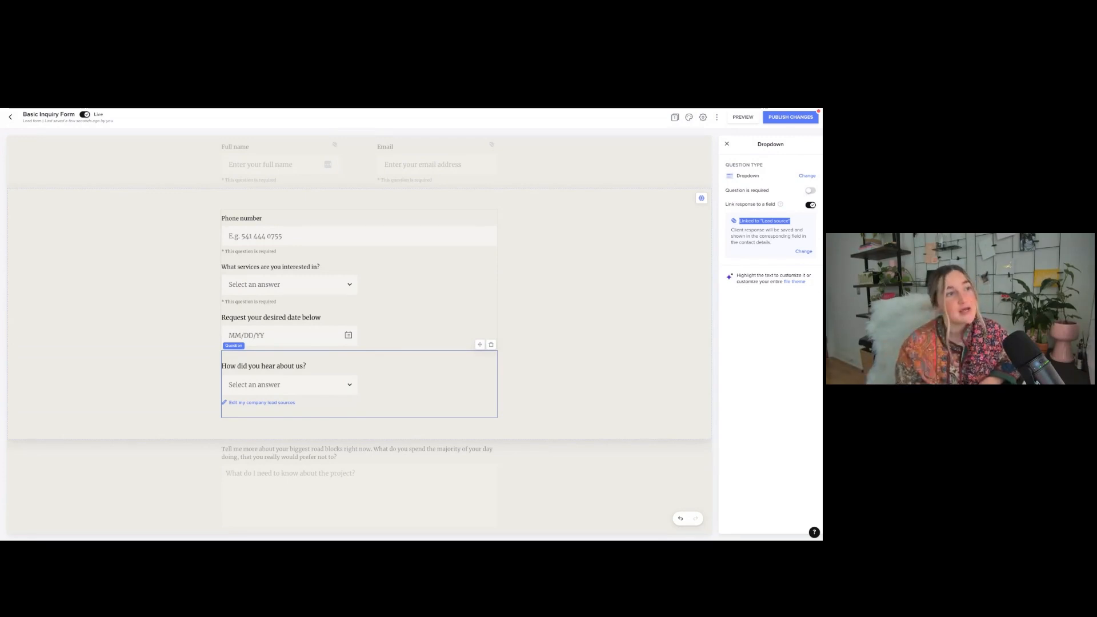
pyautogui.click(726, 204)
pyautogui.moveTo(726, 204); pyautogui.dragTo(774, 204)
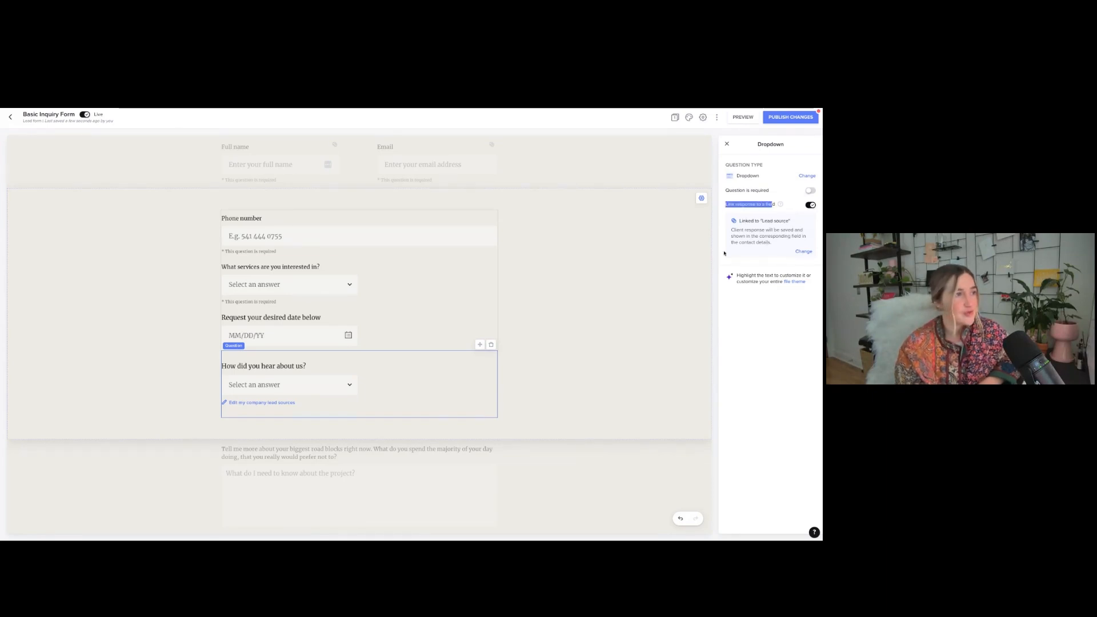
pyautogui.click(674, 265)
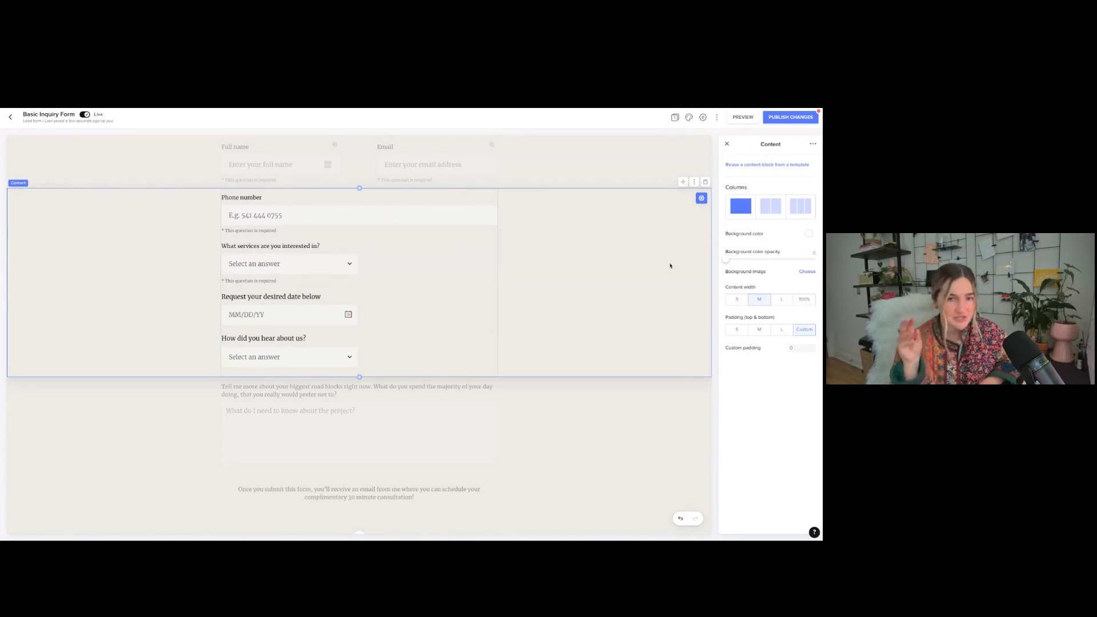
# Review the rest of the Basic Inquiry Form, publish its changes, and view its sharing options
pyautogui.scroll(-3, 565, 303)
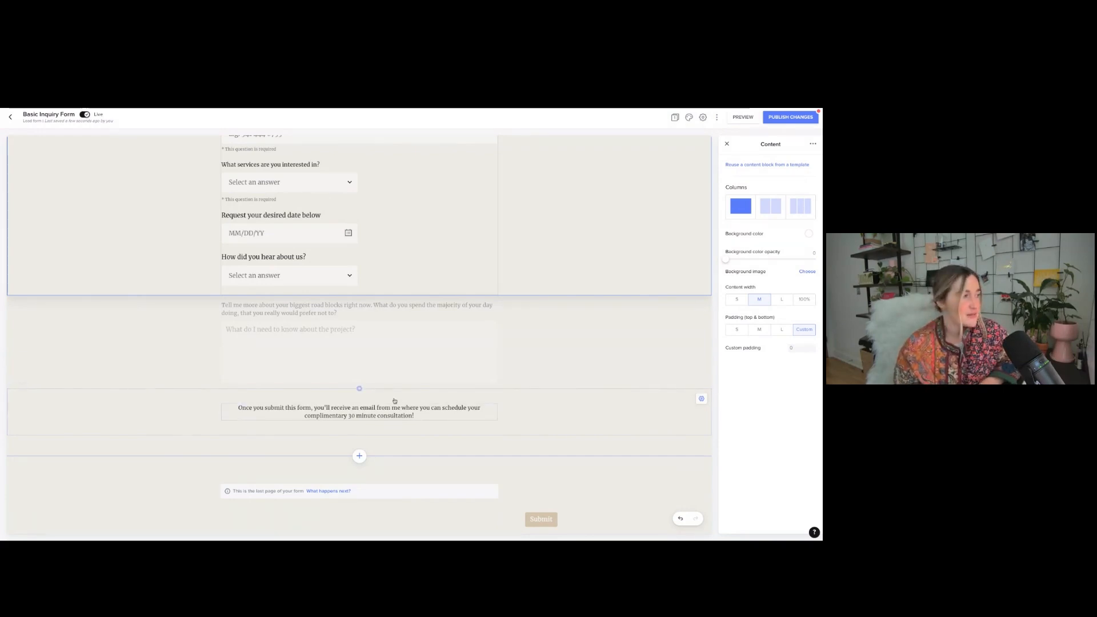
pyautogui.scroll(5, 559, 410)
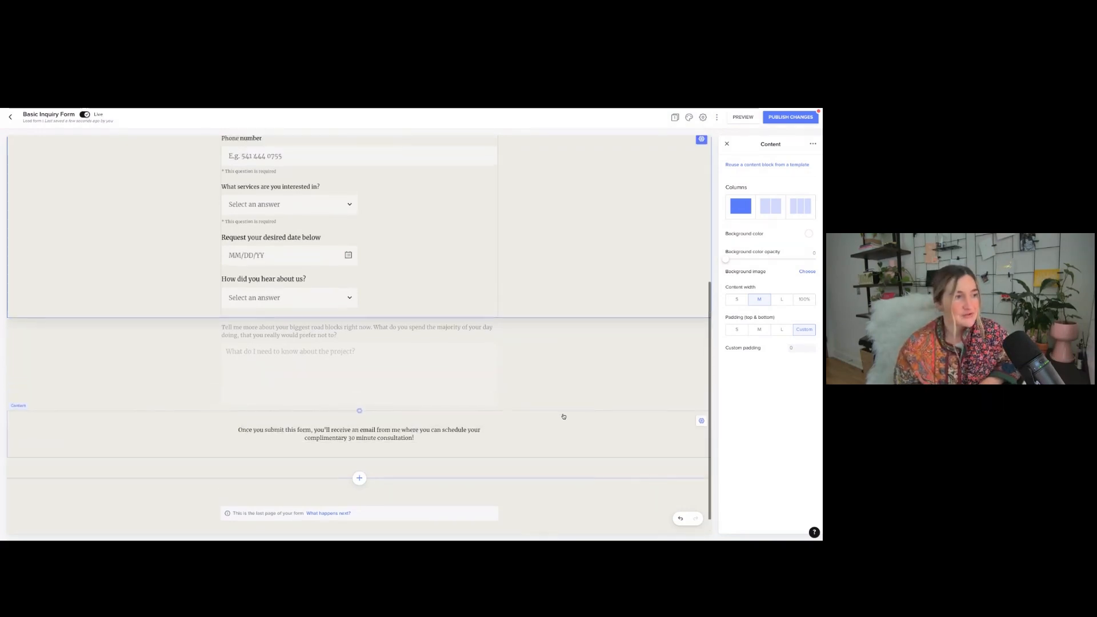
pyautogui.click(622, 324)
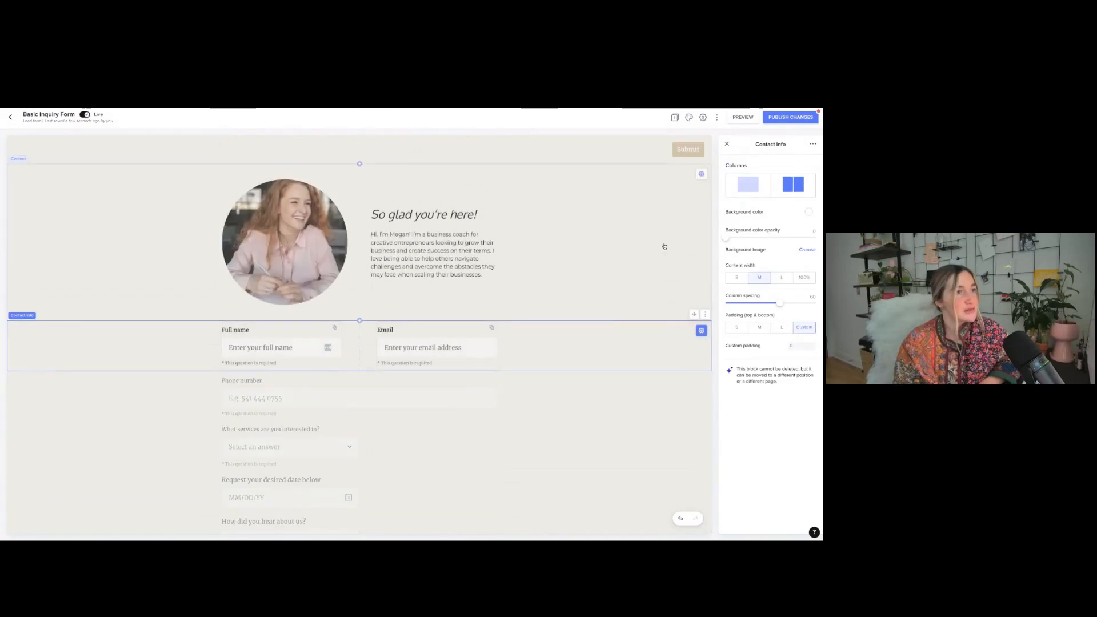
pyautogui.click(794, 117)
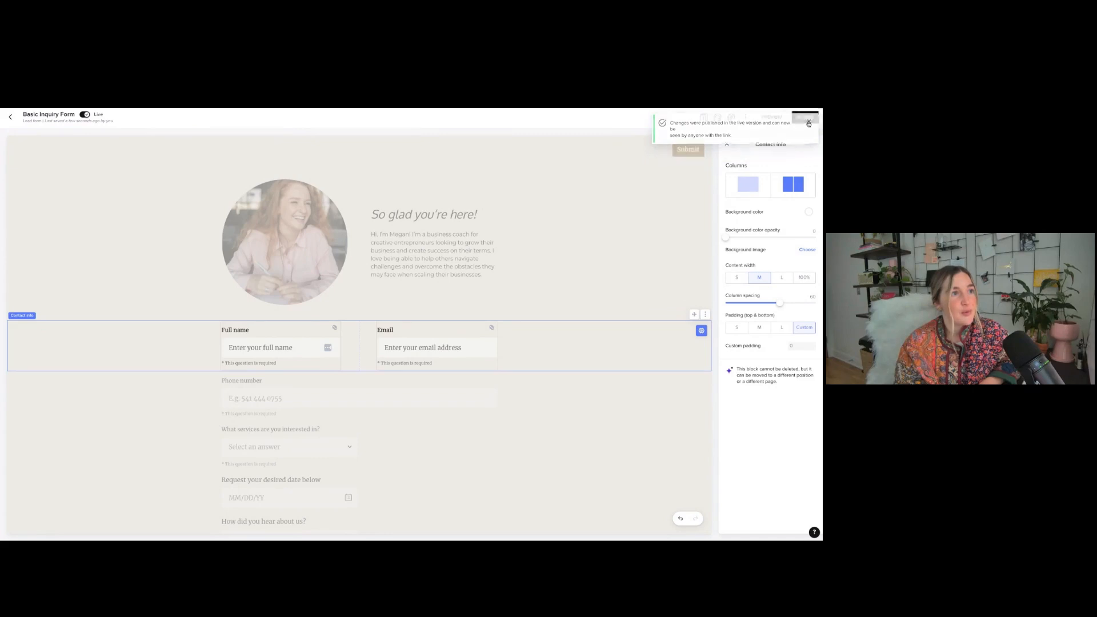
pyautogui.hotkey('ctrl', 'a')
pyautogui.click(806, 118)
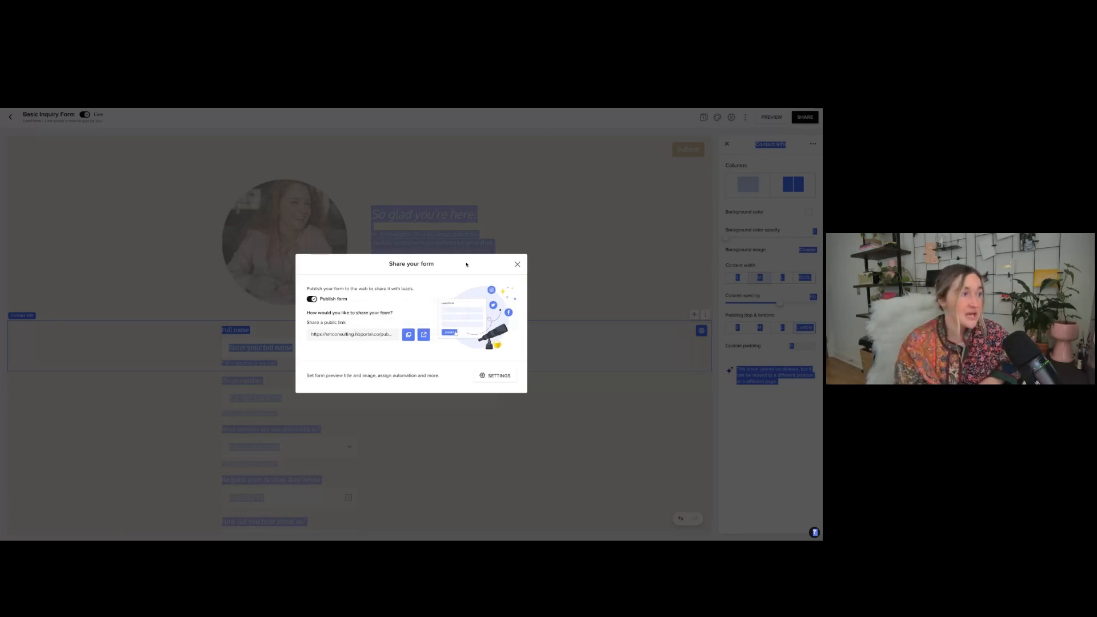
pyautogui.click(517, 264)
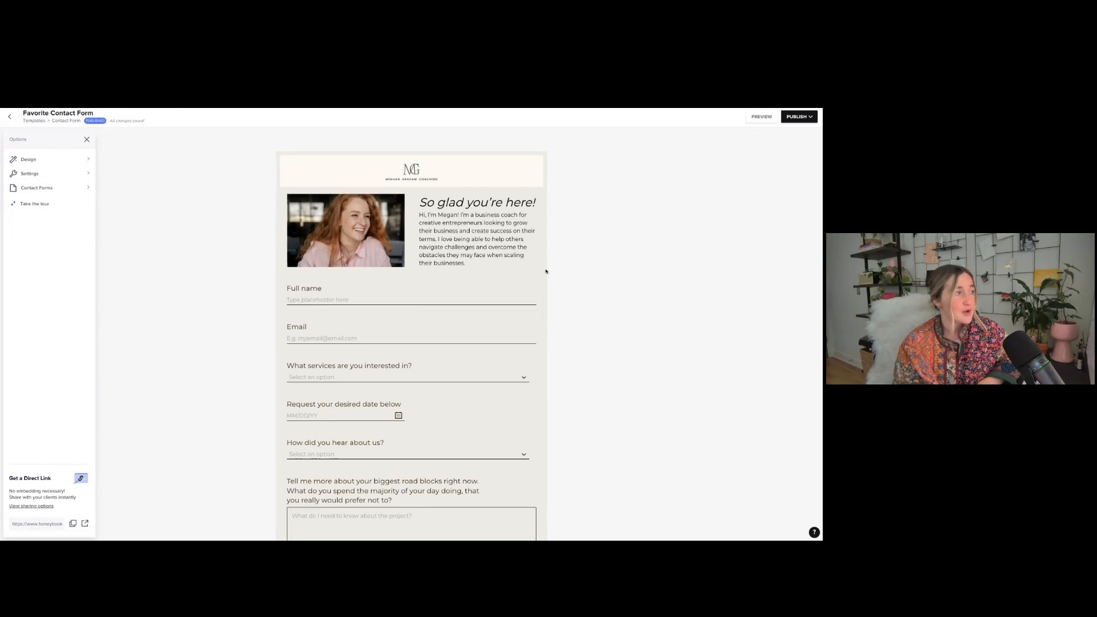
# Review the content and question block types available below the intro of the Favorite Contact Form, without adding one
pyautogui.click(411, 273)
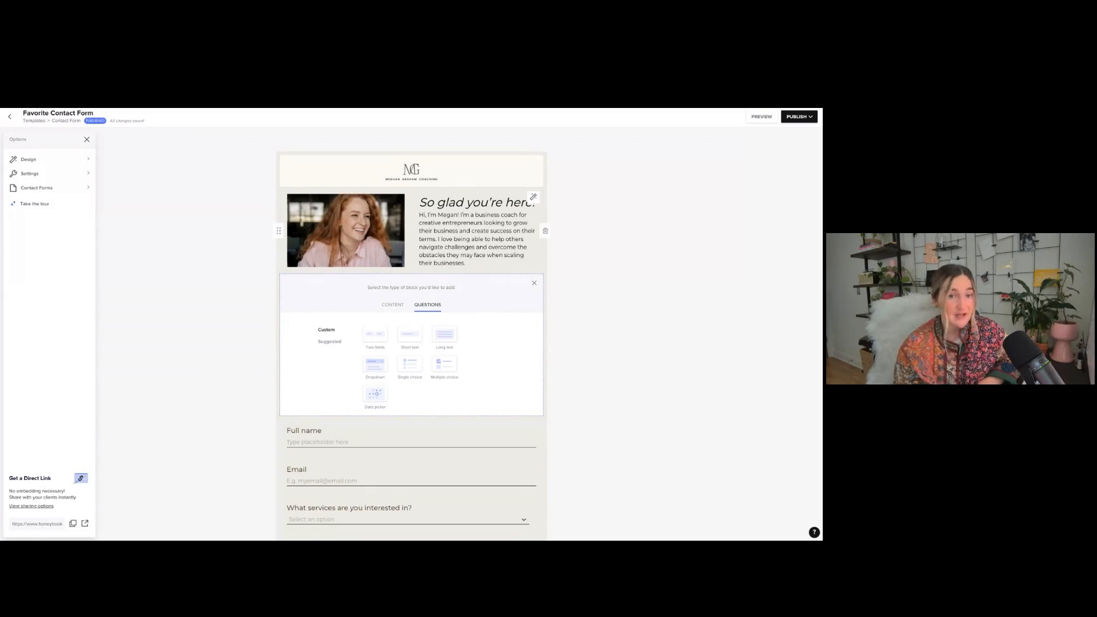
pyautogui.click(393, 306)
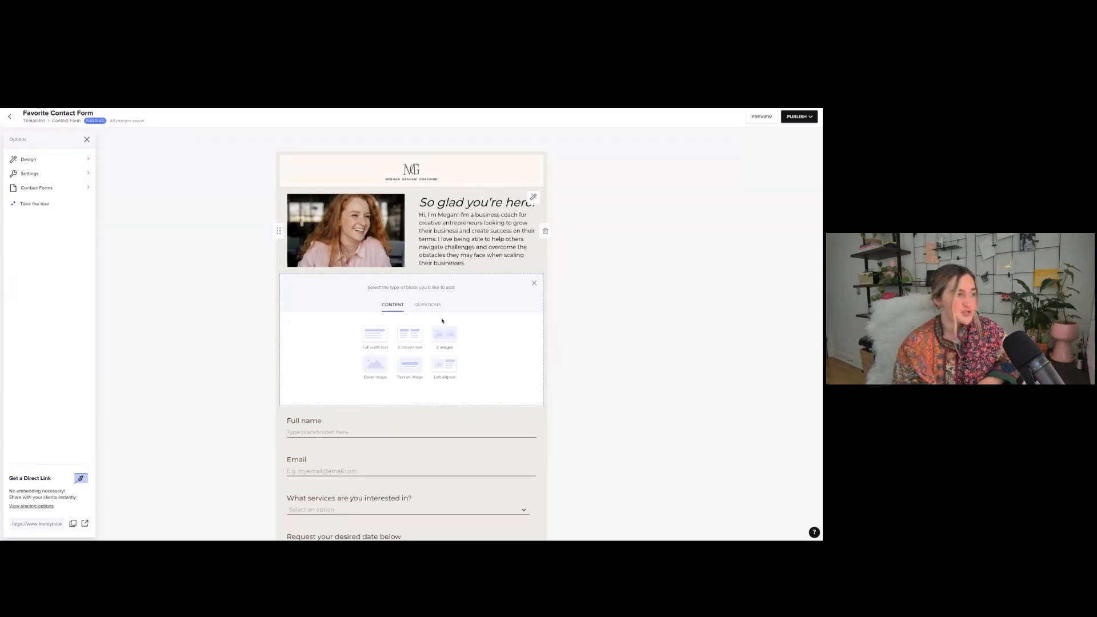
pyautogui.click(429, 306)
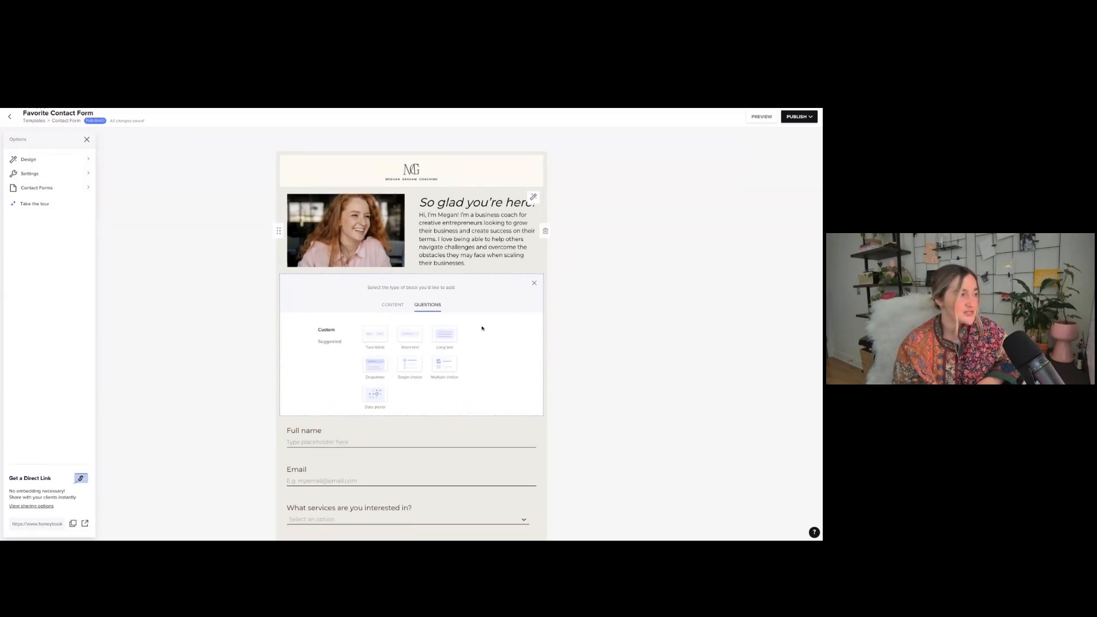
pyautogui.click(535, 284)
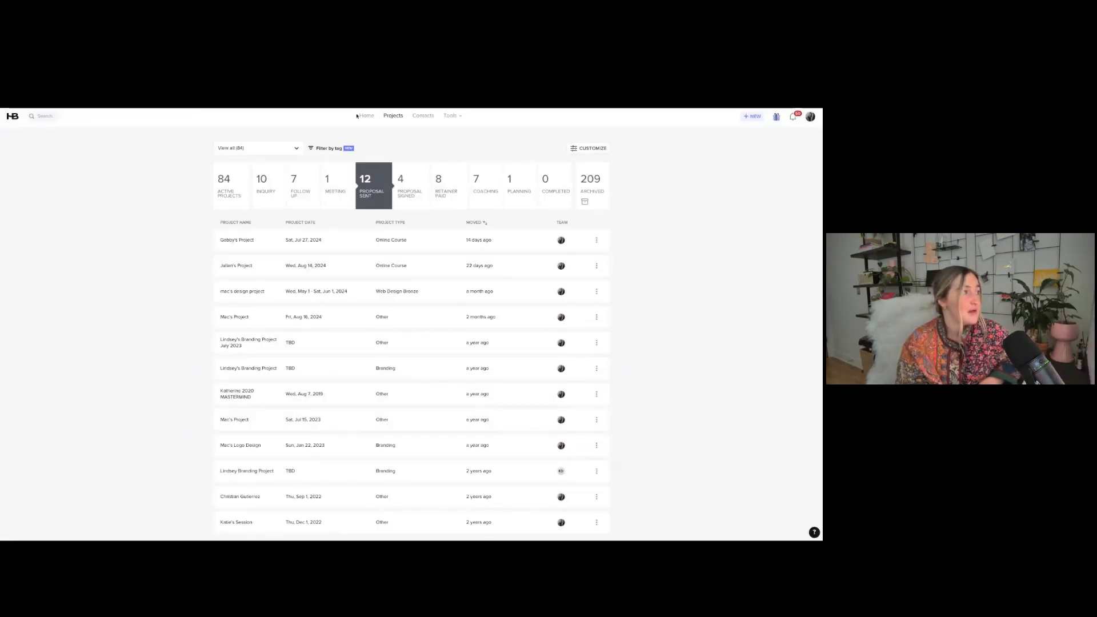
# Browse the project pipeline by stage, from all active projects through Inquiry, Follow Up, Proposal Sent, Proposal Signed and Retainer Paid to Coaching
pyautogui.click(231, 184)
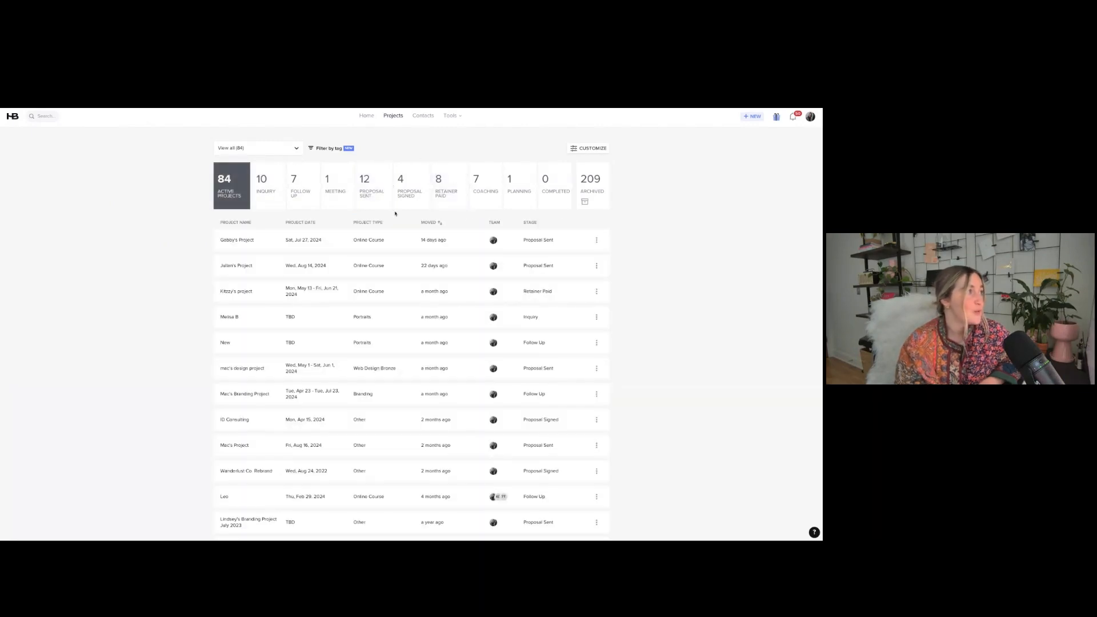
pyautogui.click(395, 117)
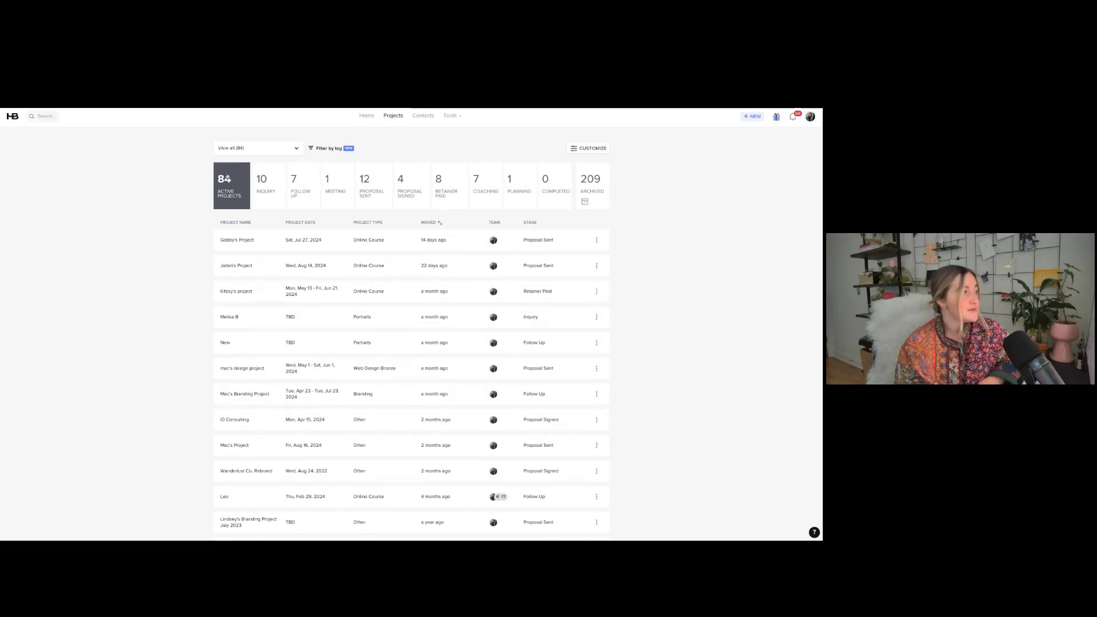
pyautogui.click(264, 186)
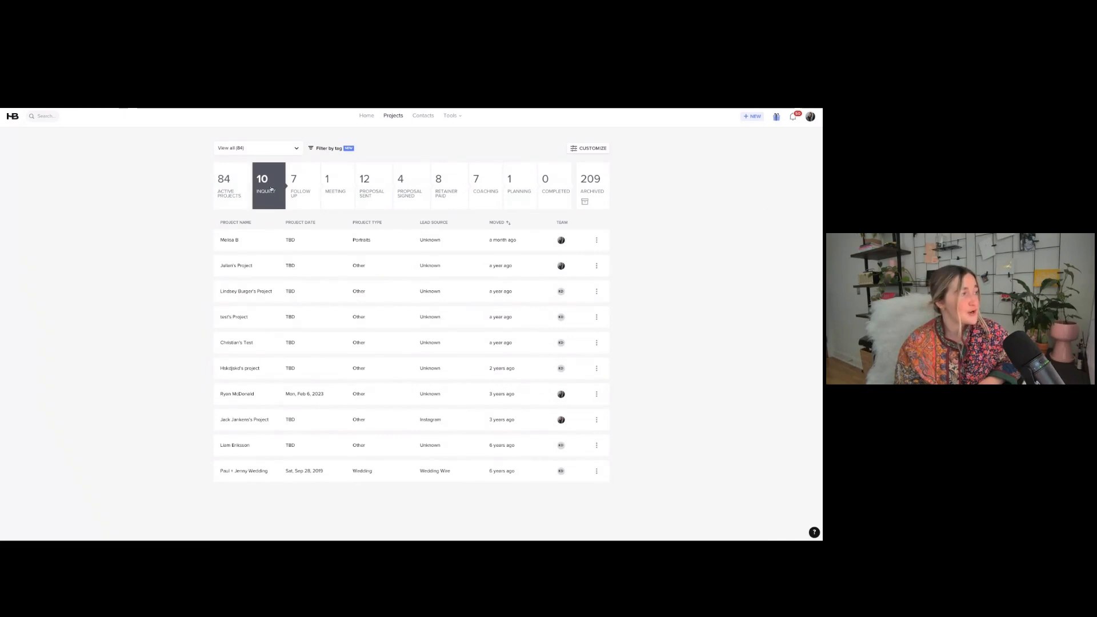
pyautogui.click(299, 189)
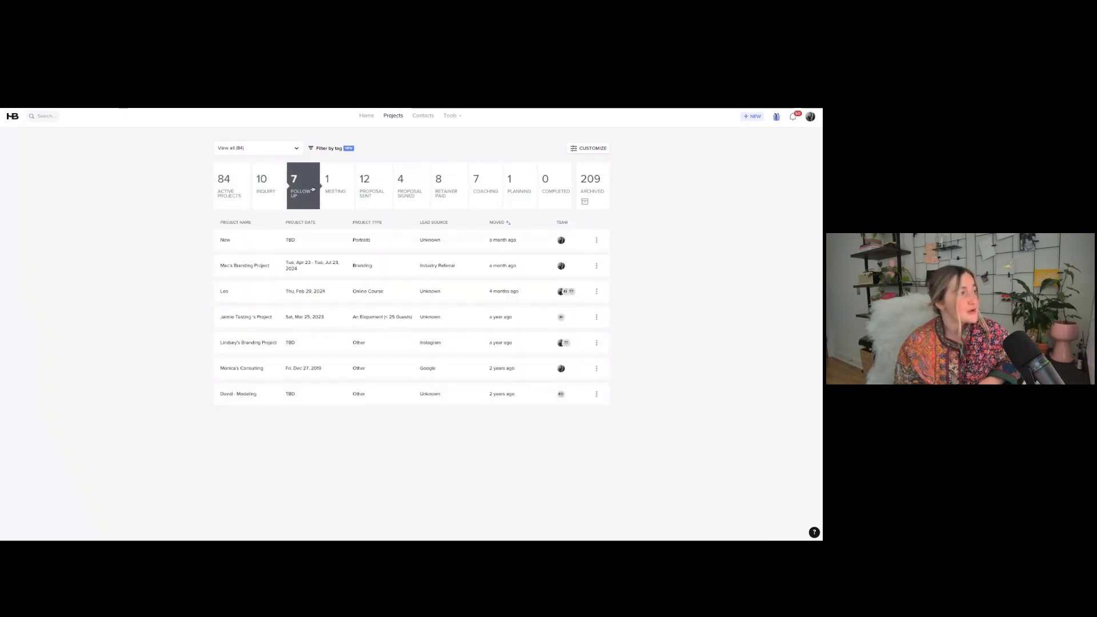
pyautogui.click(383, 187)
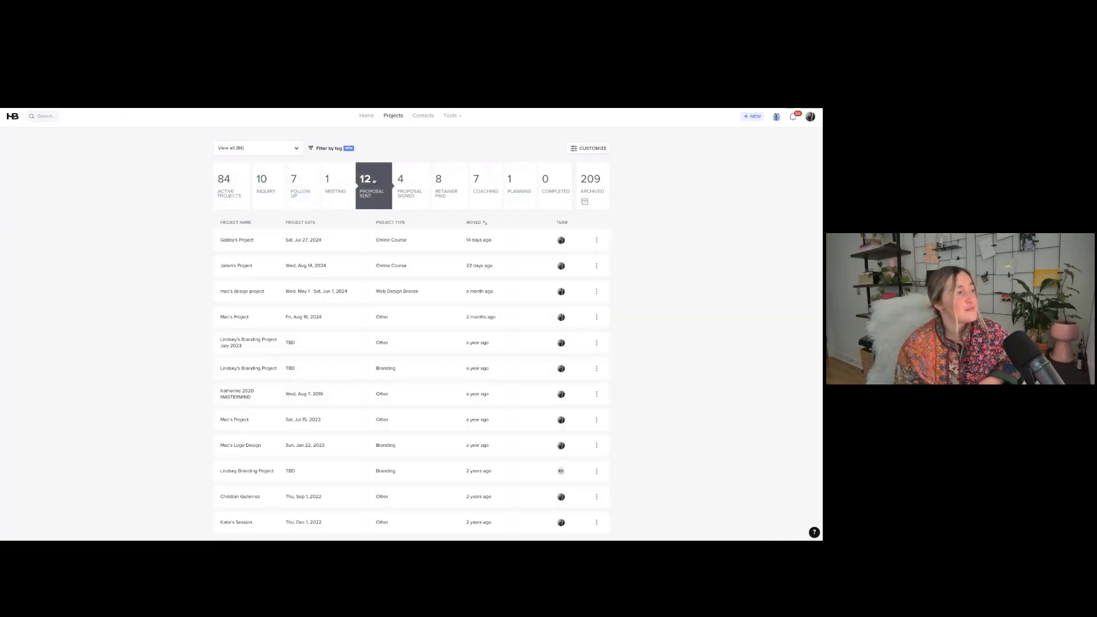
pyautogui.click(407, 191)
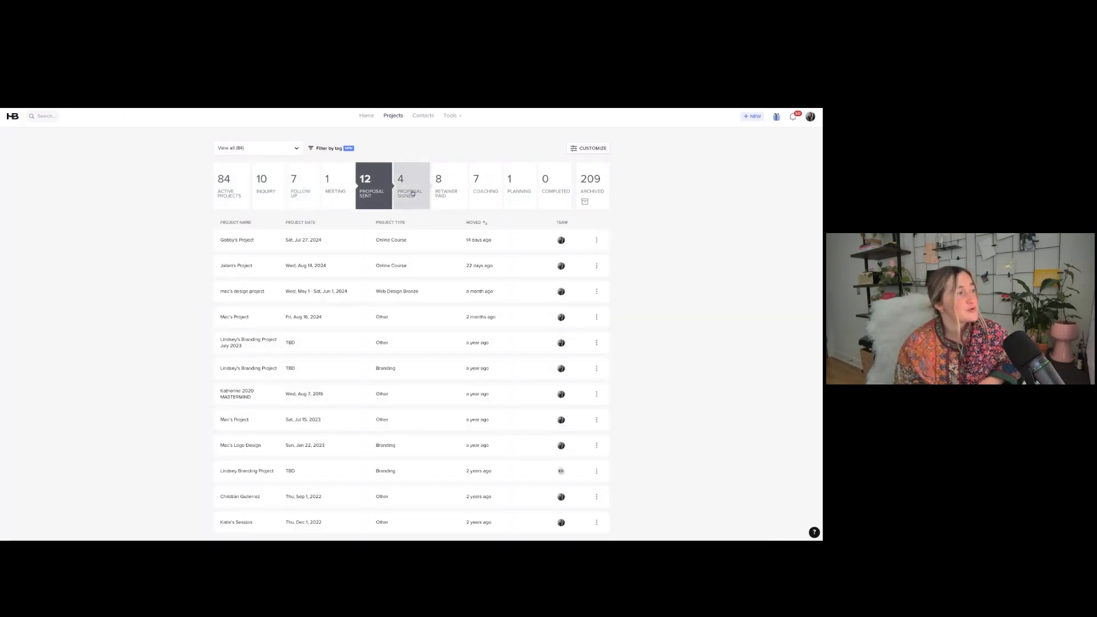
pyautogui.click(454, 196)
pyautogui.click(486, 197)
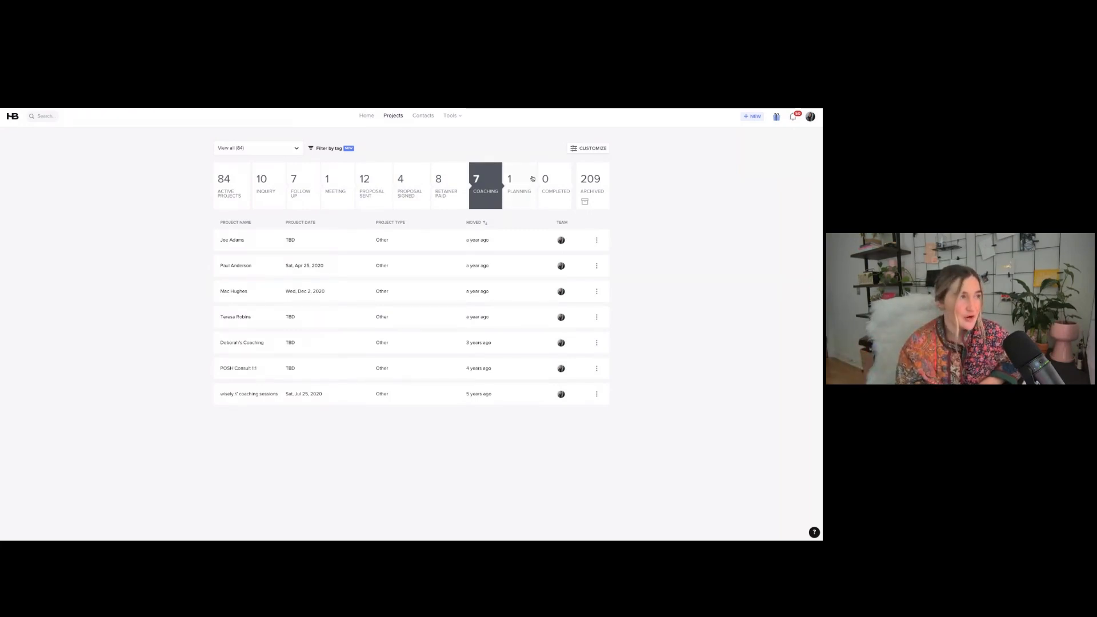
# Examine the pipeline's customizable stages and the automations that move projects between them, and close the pipeline settings without saving
pyautogui.click(583, 150)
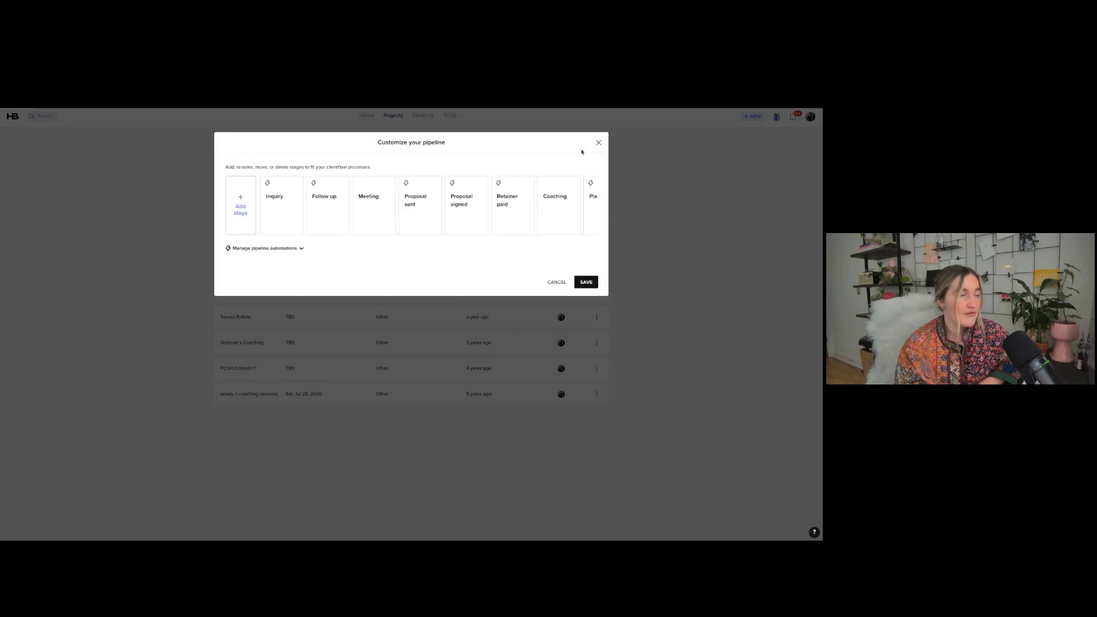
pyautogui.click(599, 143)
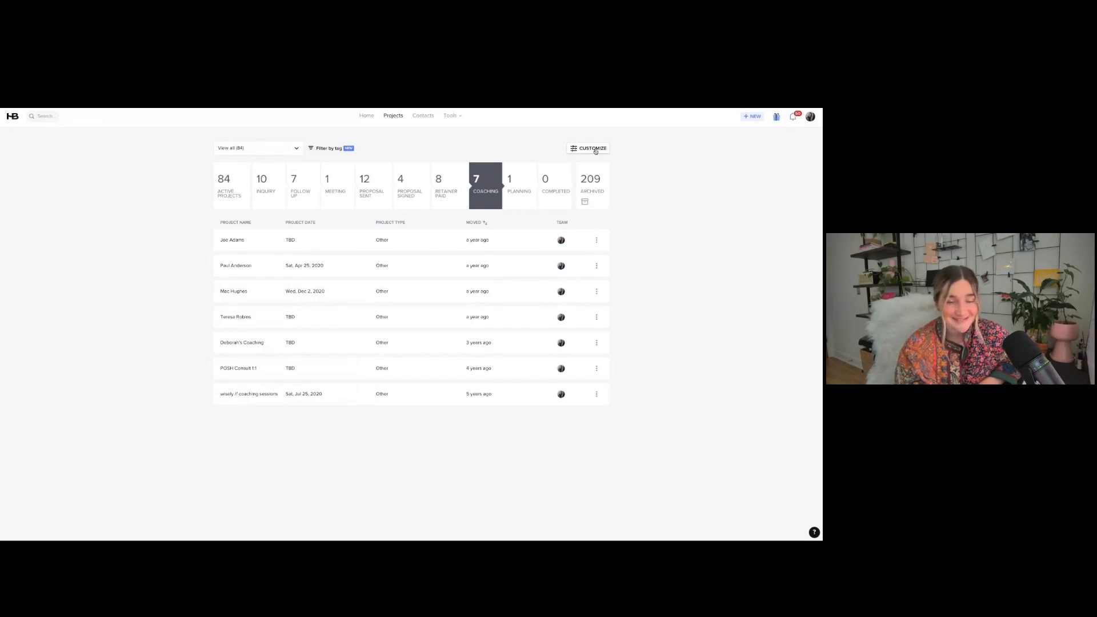
pyautogui.click(594, 149)
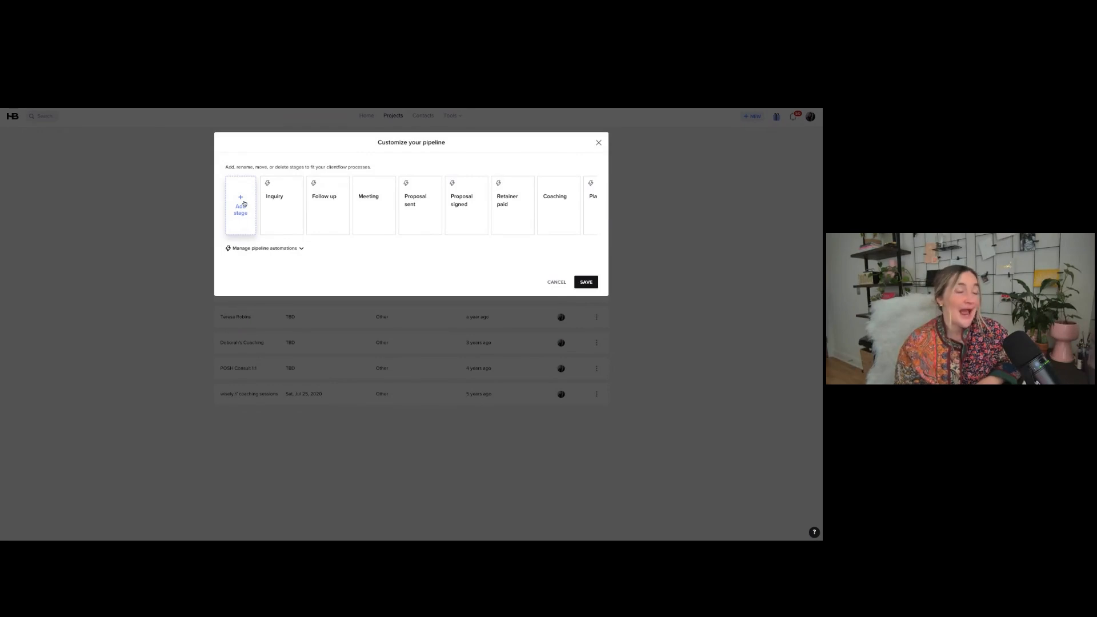
pyautogui.click(260, 249)
pyautogui.scroll(-2, 300, 285)
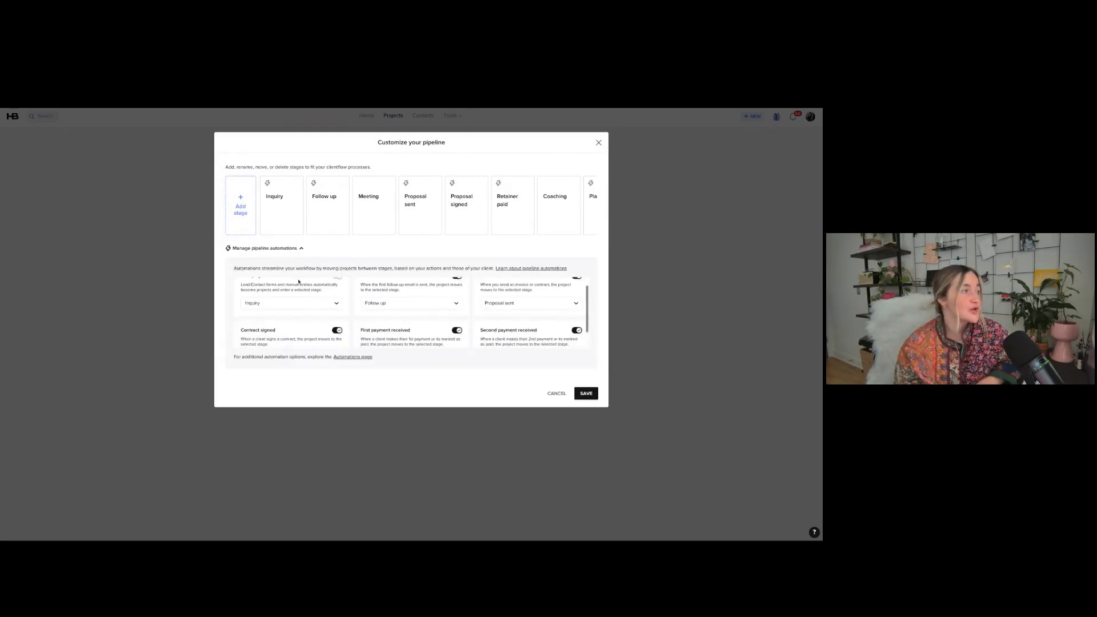
pyautogui.scroll(2, 306, 288)
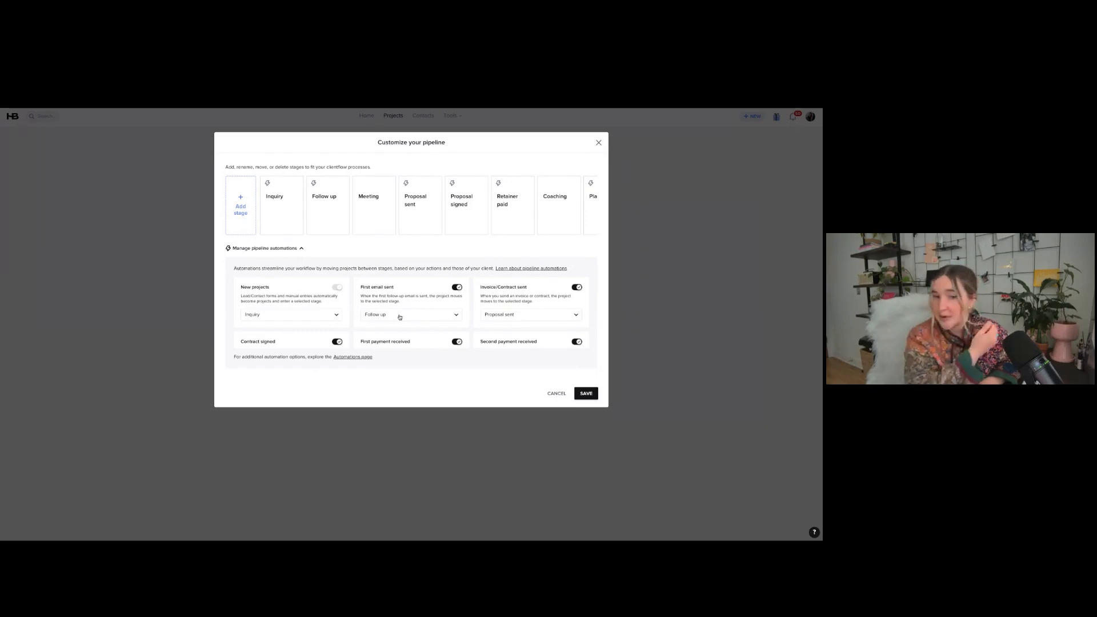
pyautogui.scroll(-1, 399, 317)
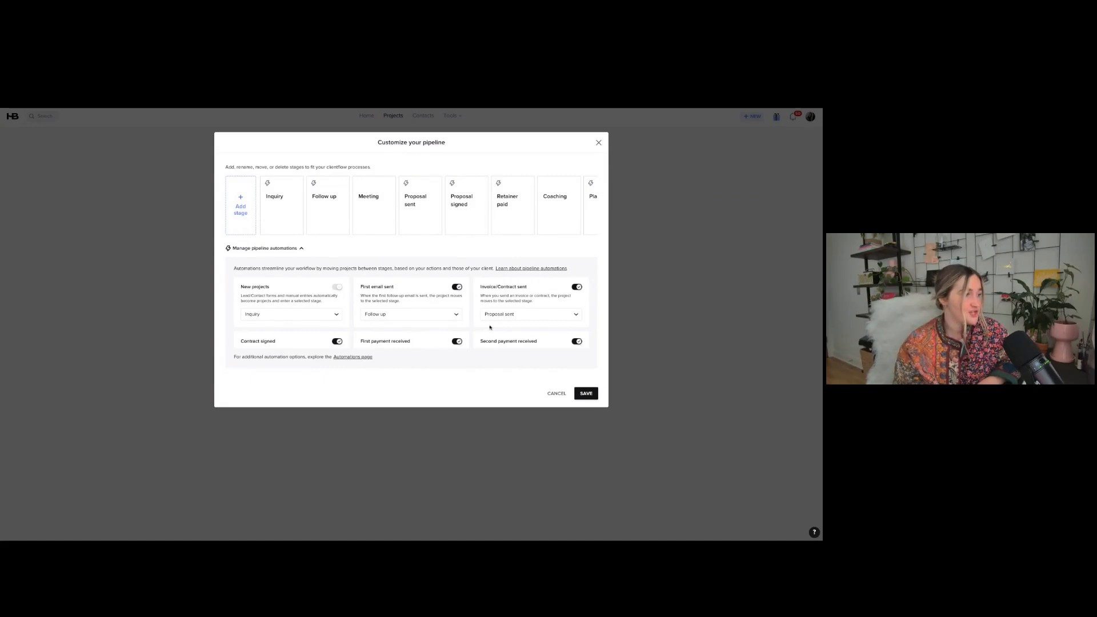
pyautogui.scroll(-3, 434, 309)
pyautogui.scroll(3, 461, 317)
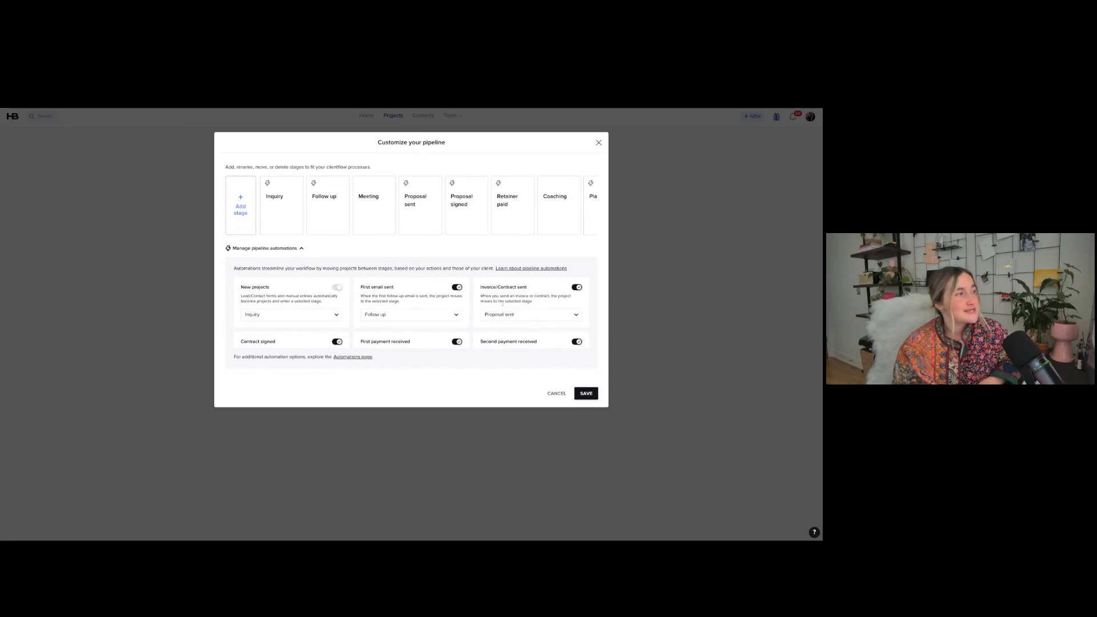
pyautogui.scroll(-2, 400, 314)
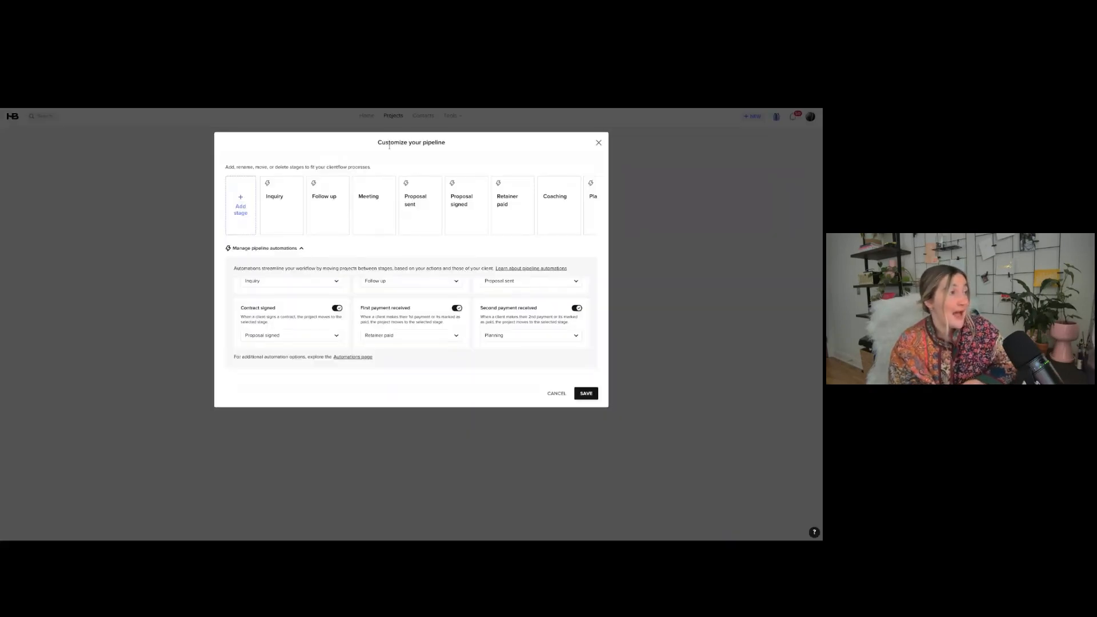
pyautogui.click(599, 143)
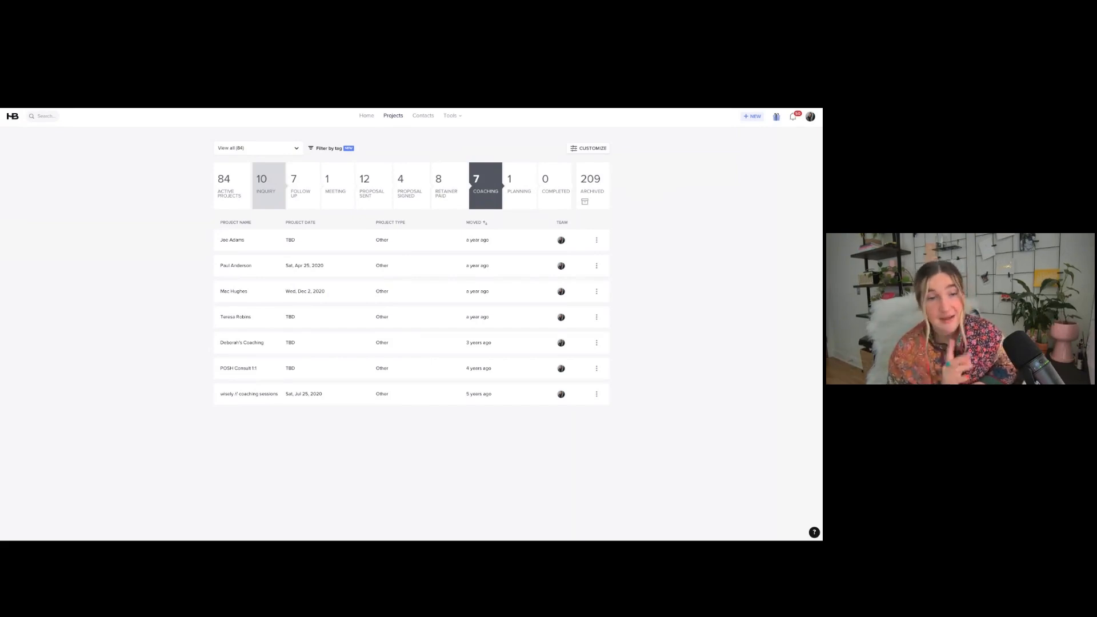
# Start a new project named "test proj for my lovely demo", keeping the Portraits project type and choosing Online Course as the lead source
pyautogui.click(753, 118)
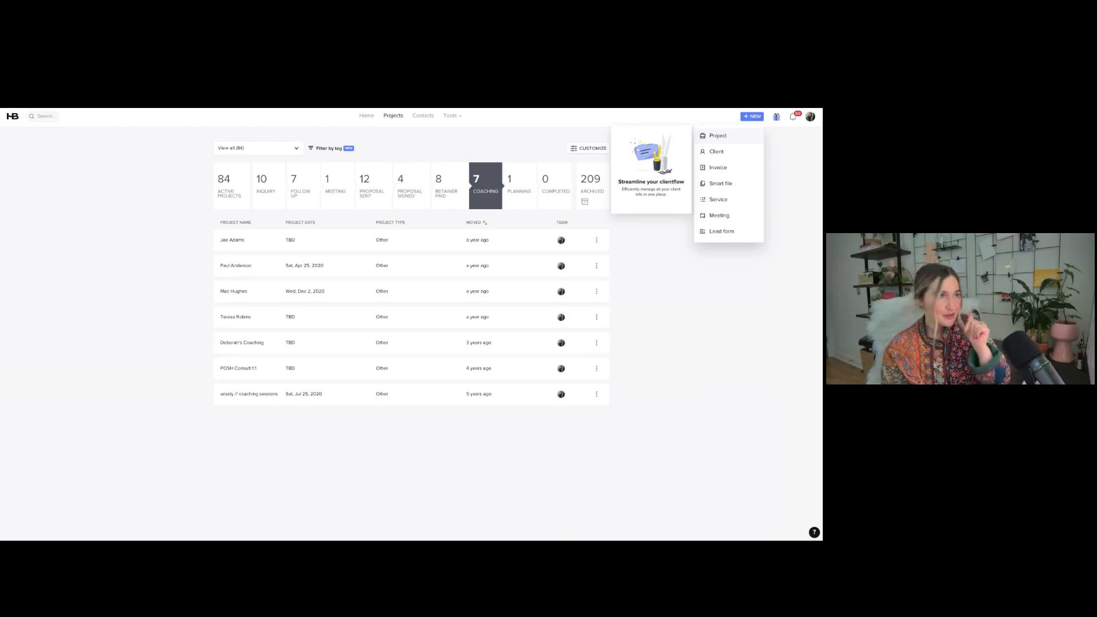
pyautogui.click(706, 142)
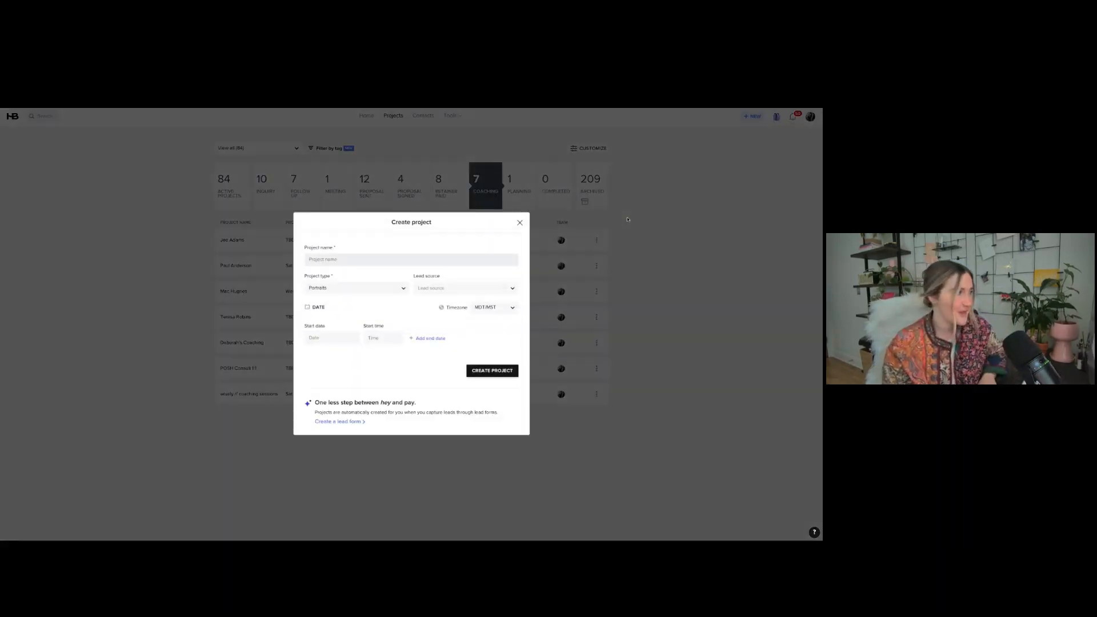
pyautogui.write('test')
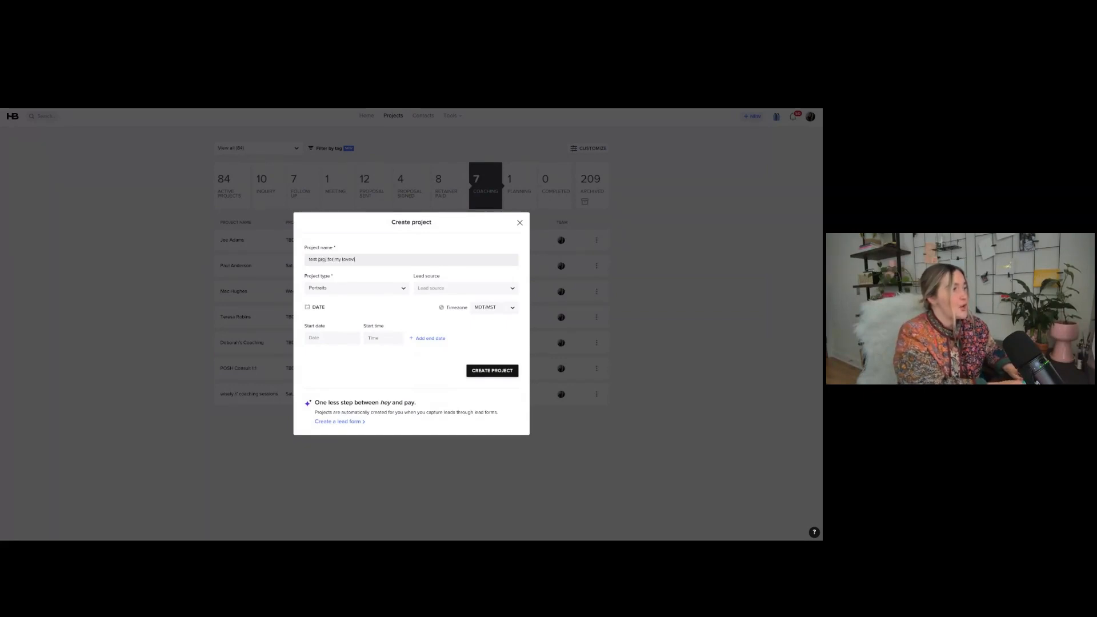
pyautogui.write('proj for my lovely demo')
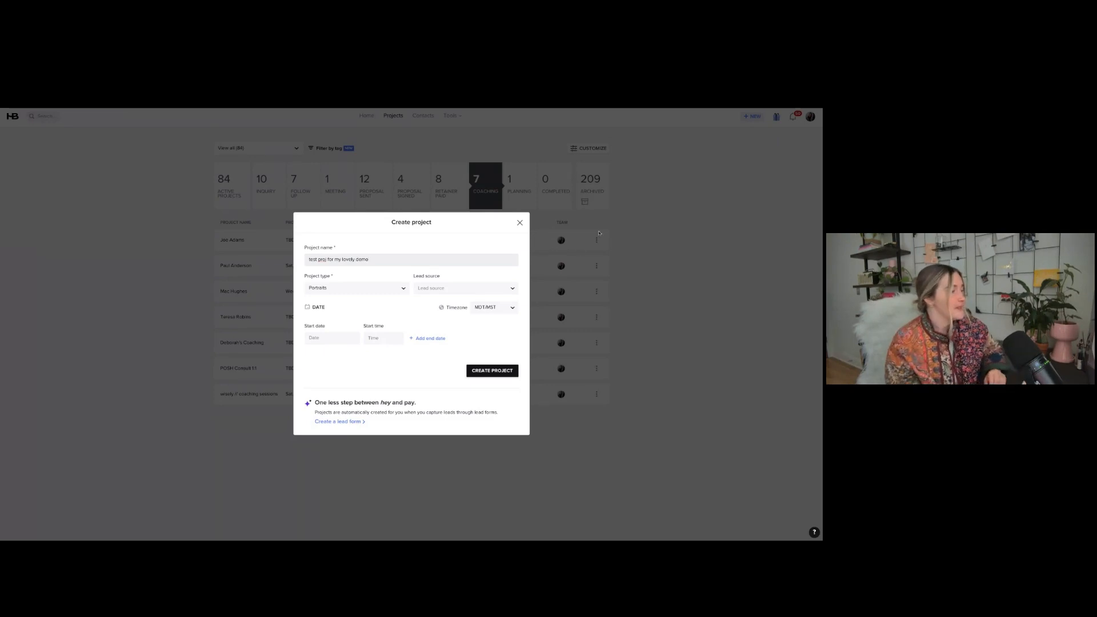
pyautogui.click(380, 289)
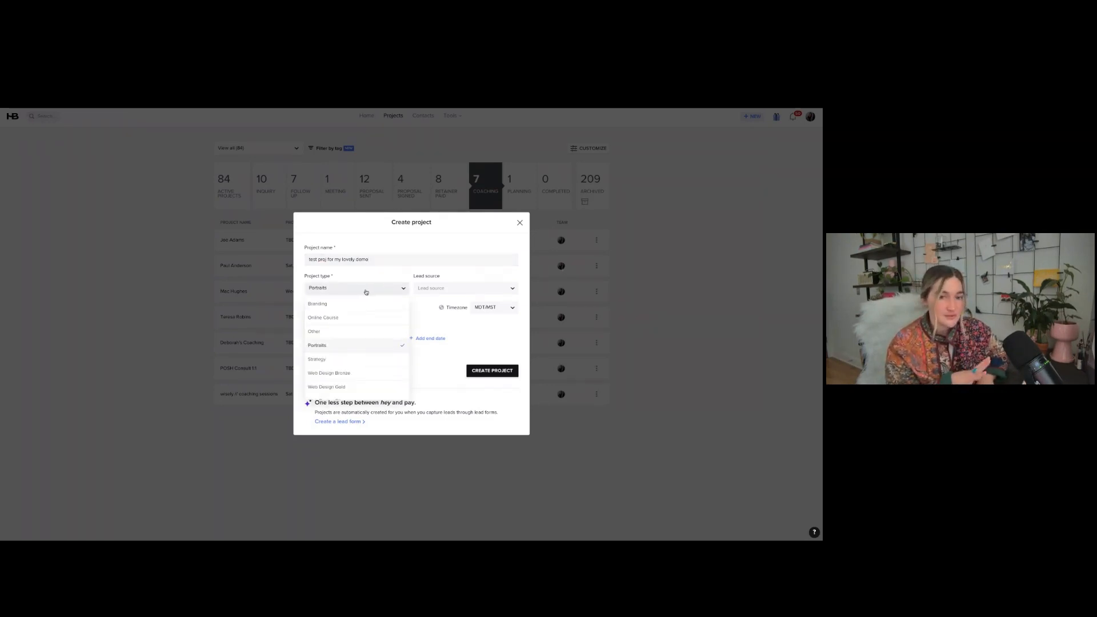
pyautogui.click(440, 289)
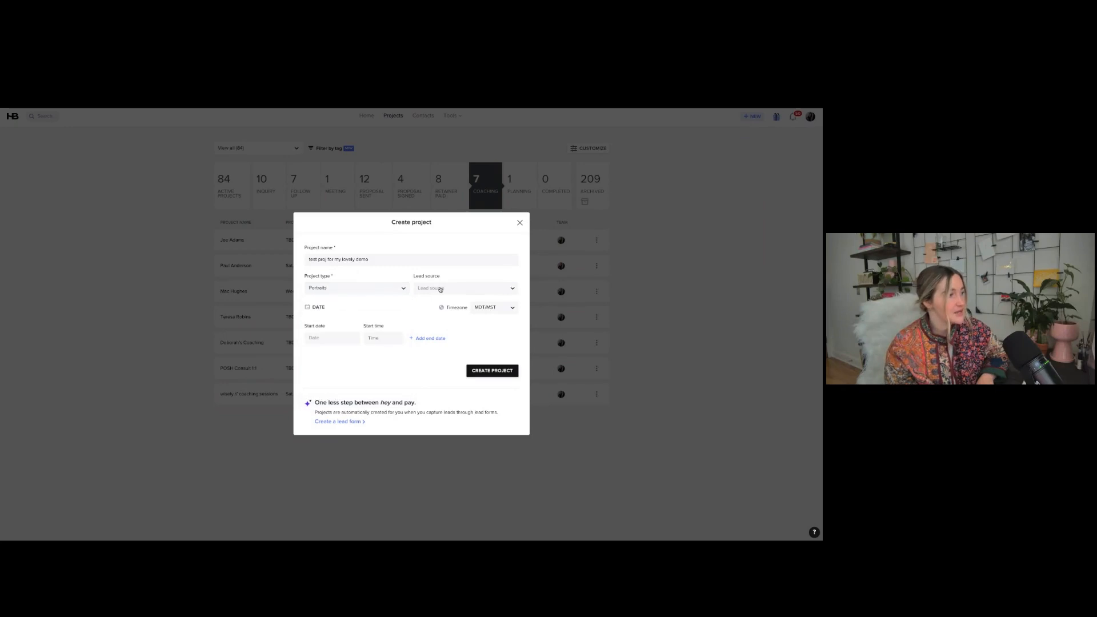
pyautogui.click(440, 289)
pyautogui.scroll(-2, 450, 366)
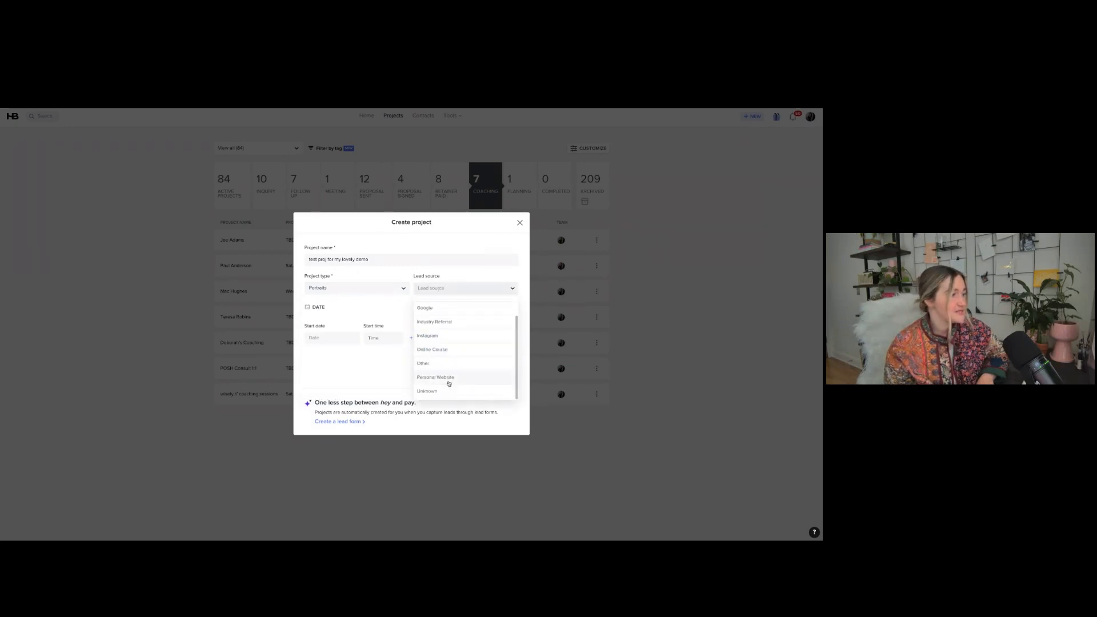
pyautogui.click(435, 355)
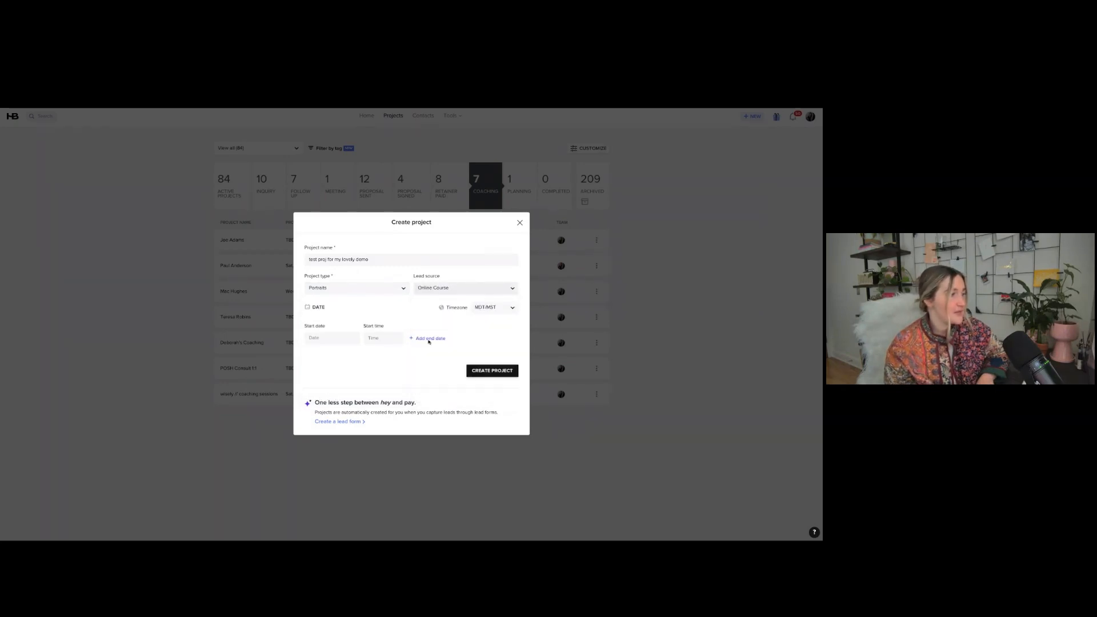
# Set the project's start date to Jun 5, 2024 and create the project
pyautogui.click(341, 338)
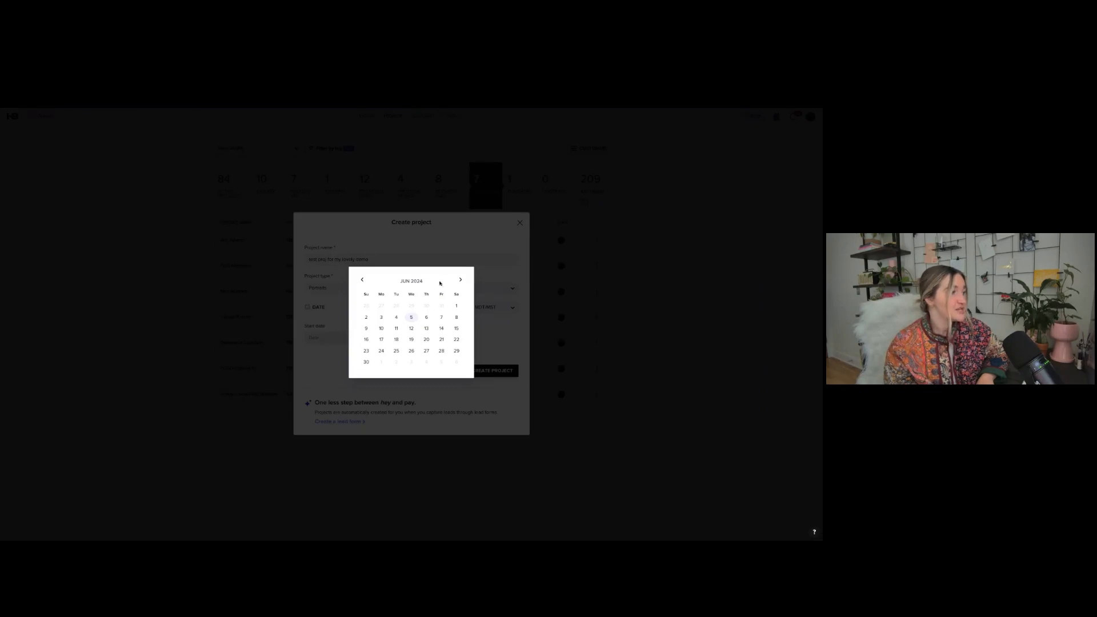
pyautogui.click(337, 314)
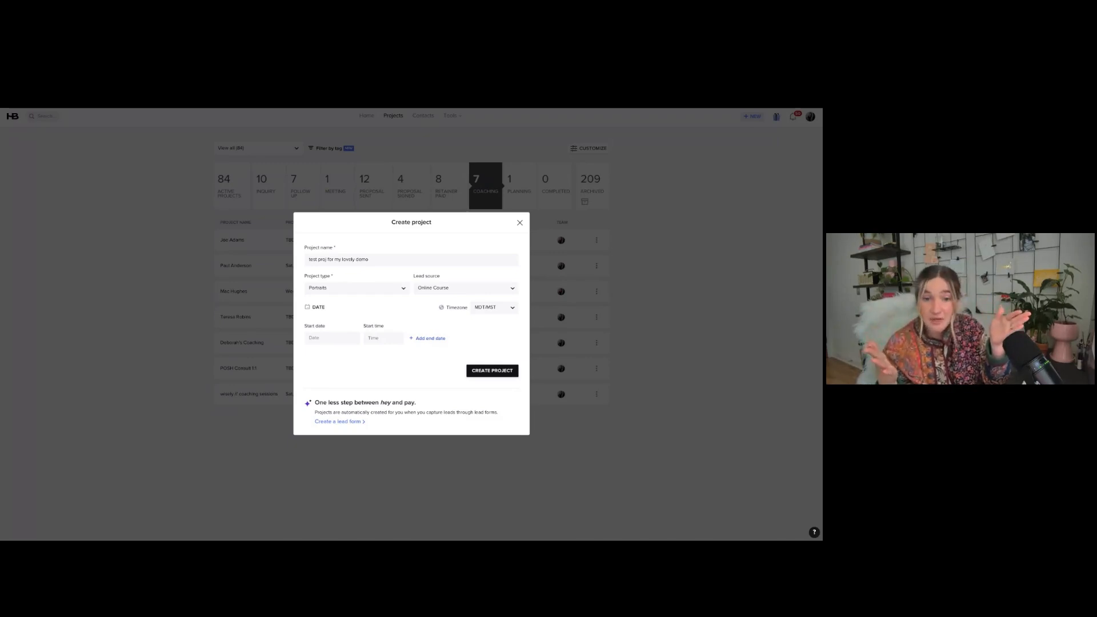
pyautogui.click(330, 339)
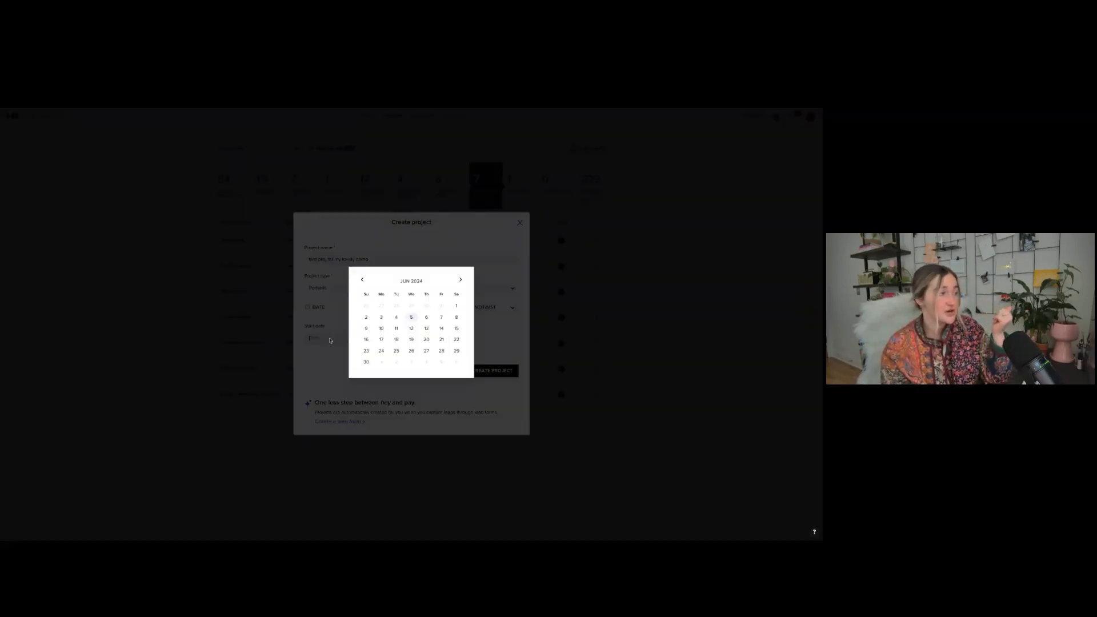
pyautogui.click(411, 317)
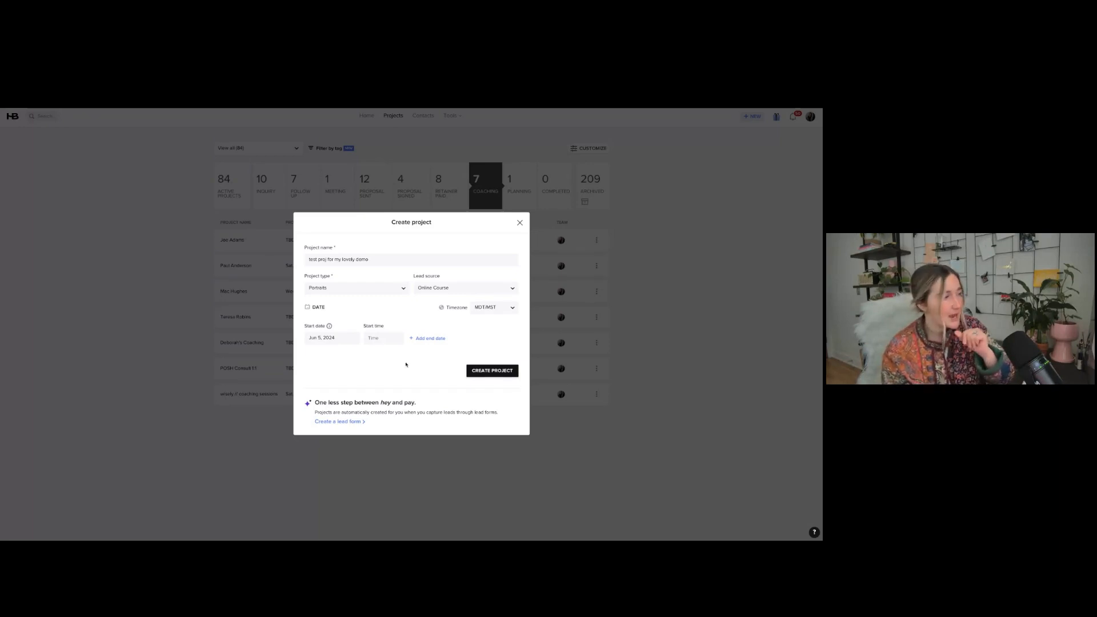
pyautogui.click(485, 372)
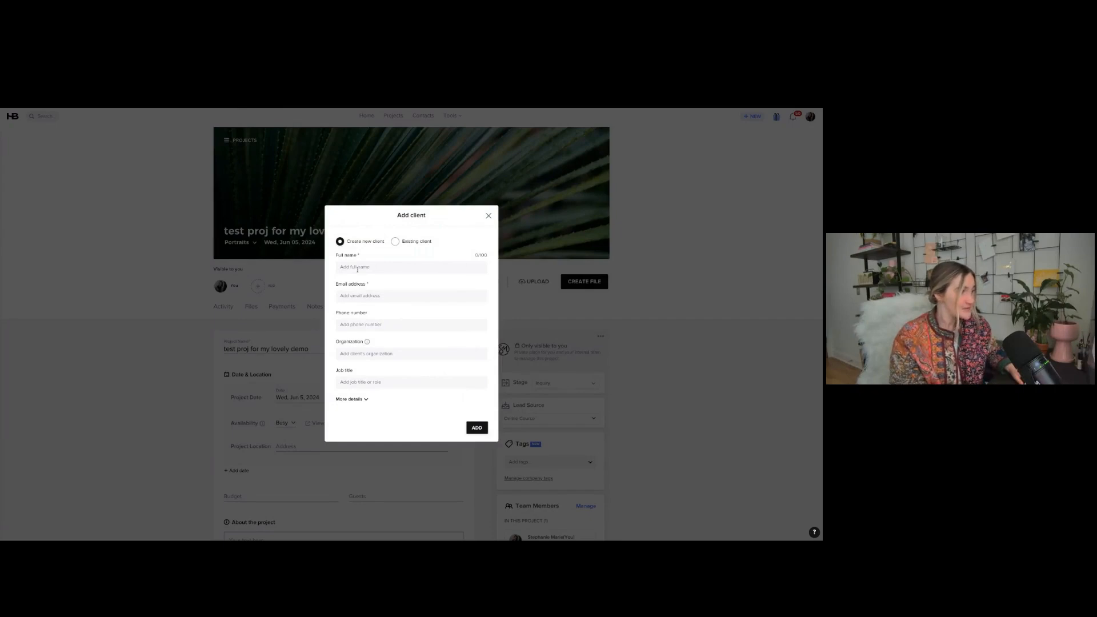
# Find an existing client by name and add them to the new project instead of creating a new client
pyautogui.click(358, 267)
pyautogui.write('mac')
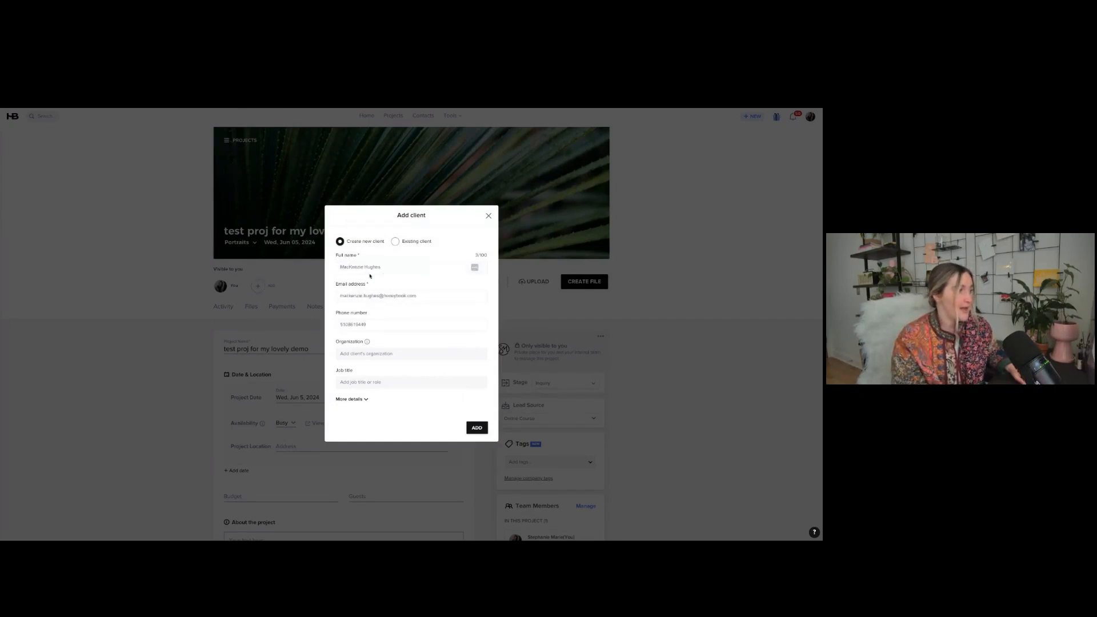
pyautogui.click(395, 241)
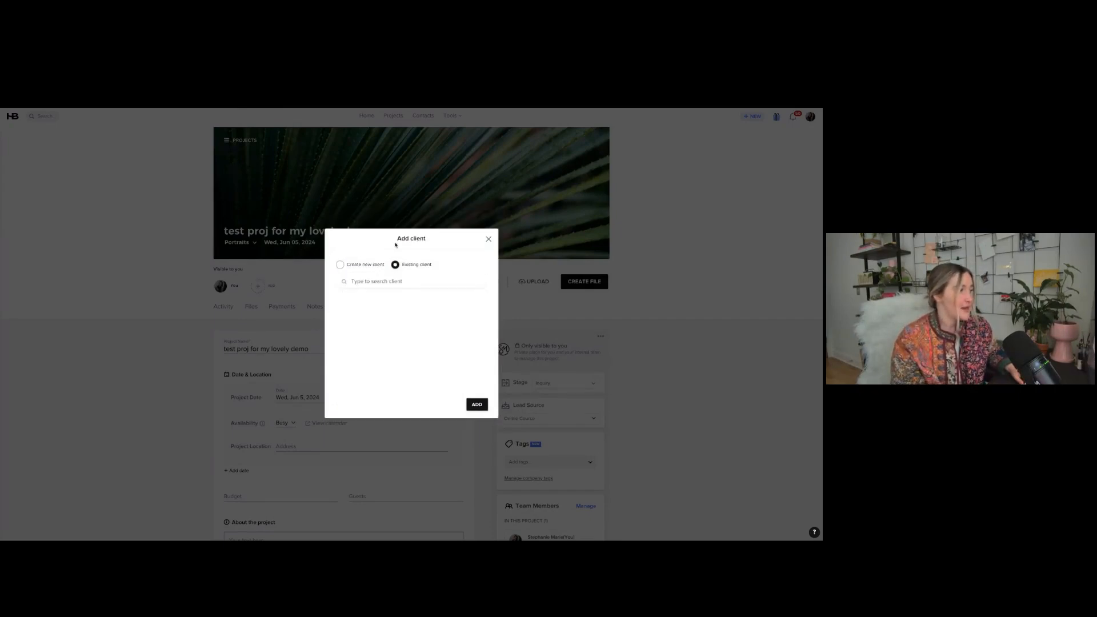
pyautogui.write('mac')
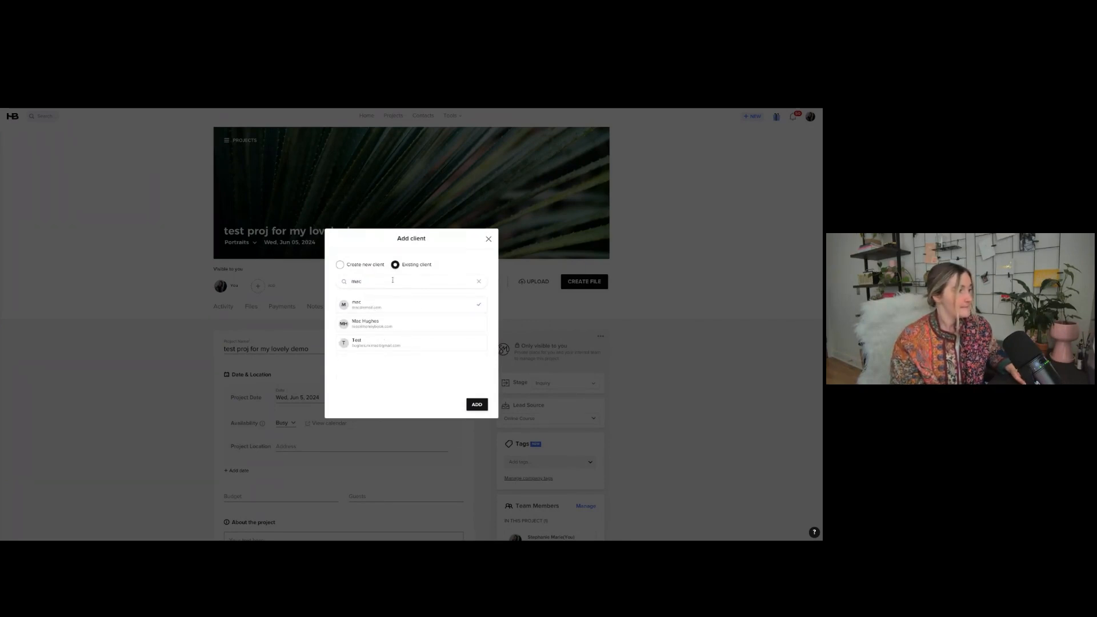
pyautogui.click(476, 404)
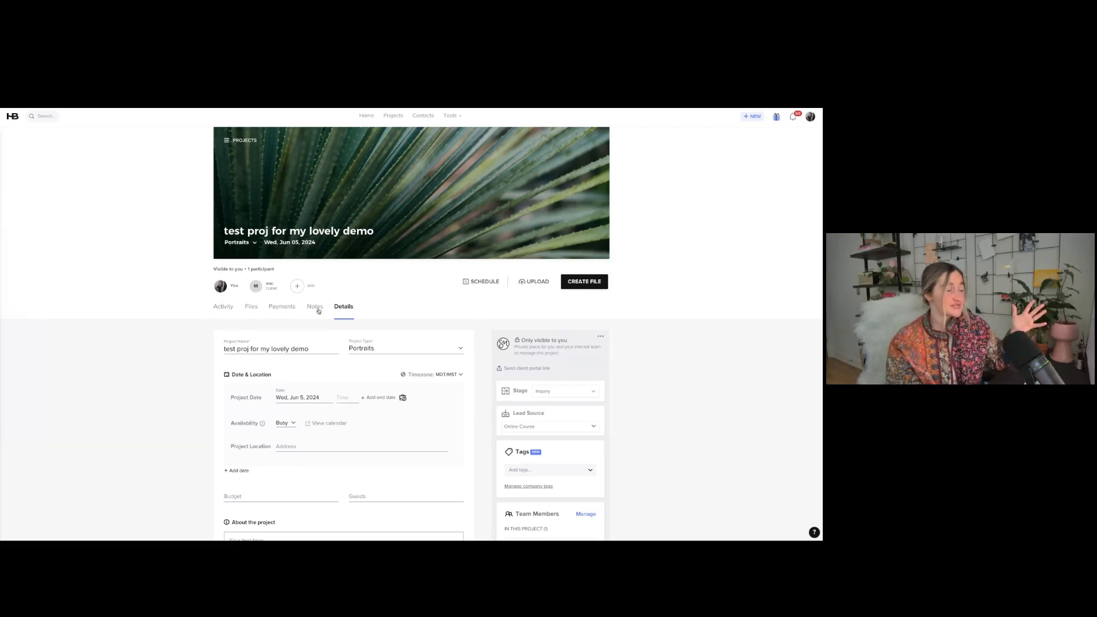
# Send the client a message from the project's activity feed using the "Inquiry + Brochure- HB TEMPLATE" email template
pyautogui.click(223, 307)
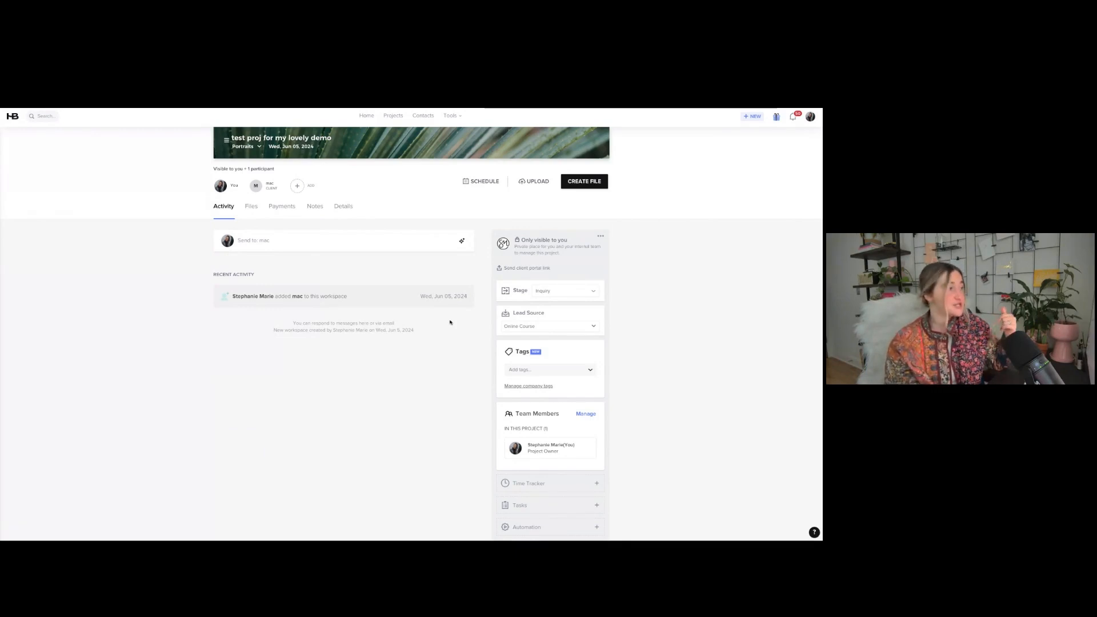
pyautogui.click(248, 240)
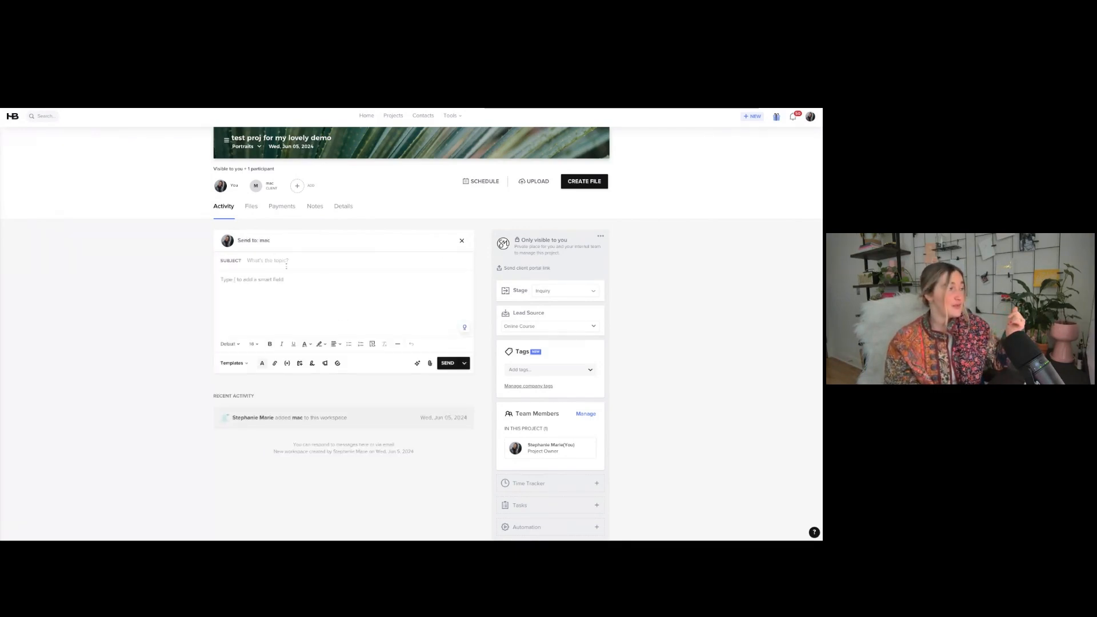
pyautogui.click(244, 365)
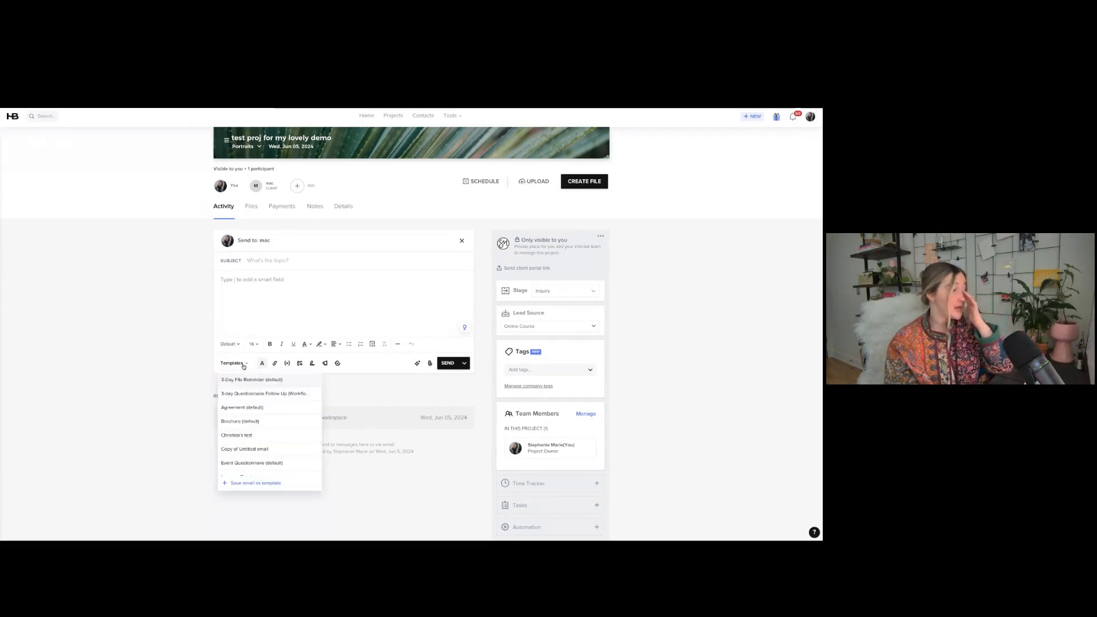
pyautogui.scroll(-2, 269, 427)
pyautogui.click(269, 427)
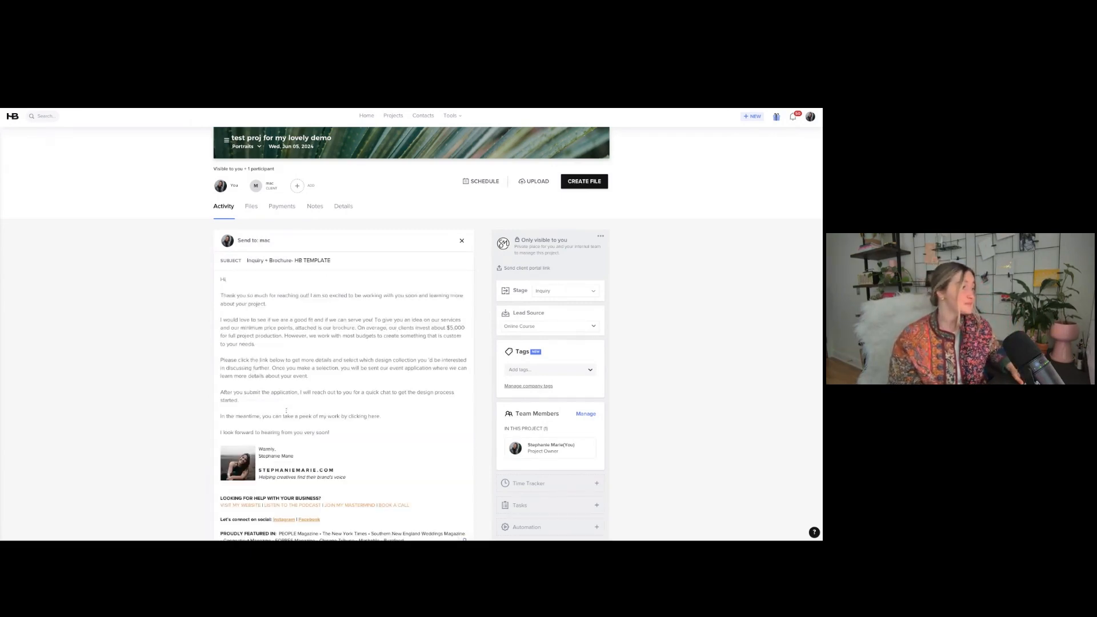
pyautogui.scroll(-1, 328, 306)
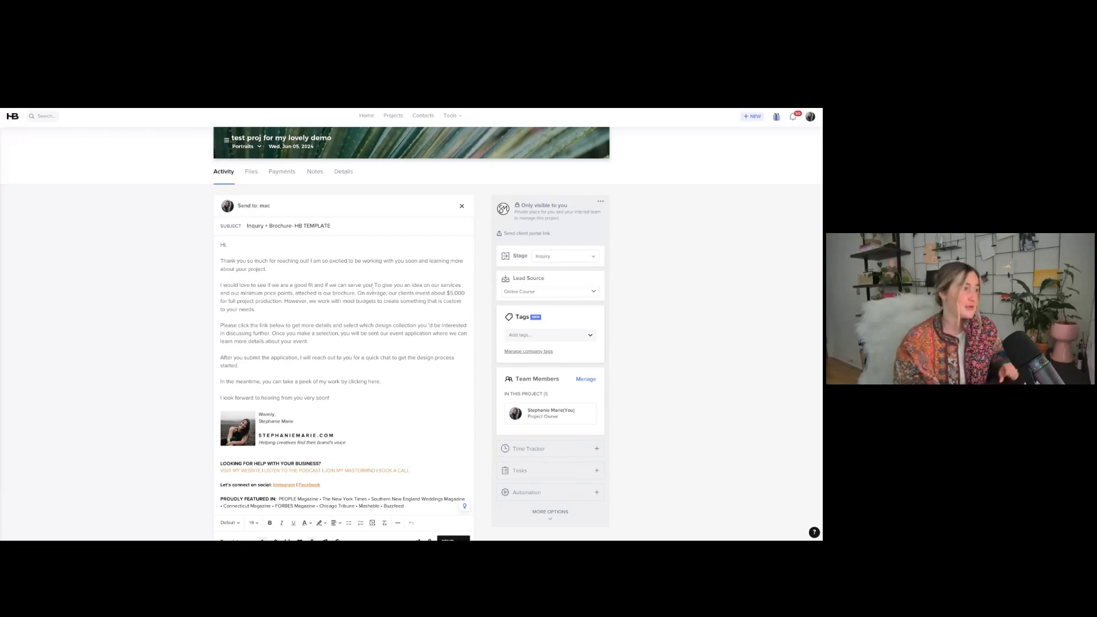
pyautogui.scroll(-2, 396, 295)
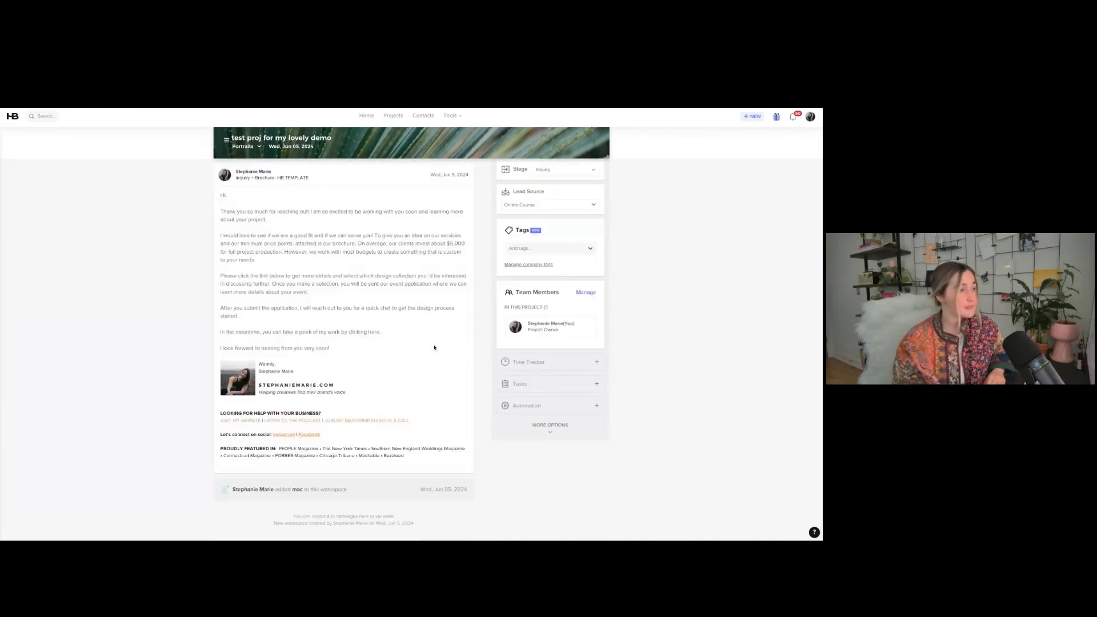
# Review the project's details, private management options and available pipeline stages, without changing the stage
pyautogui.scroll(5, 435, 347)
pyautogui.click(345, 300)
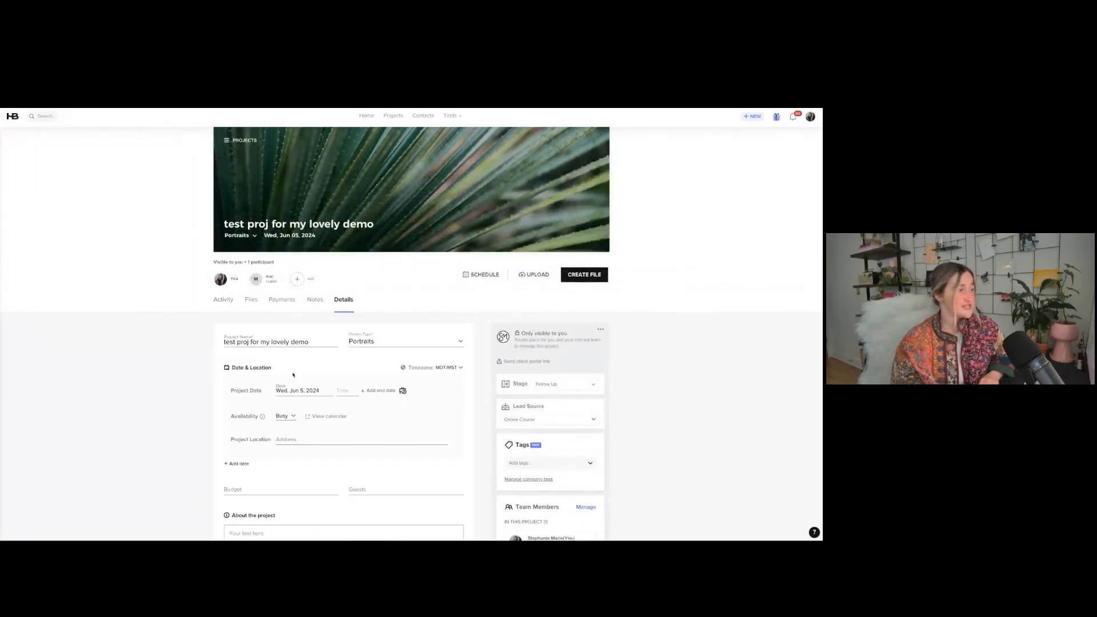
pyautogui.scroll(-3, 320, 366)
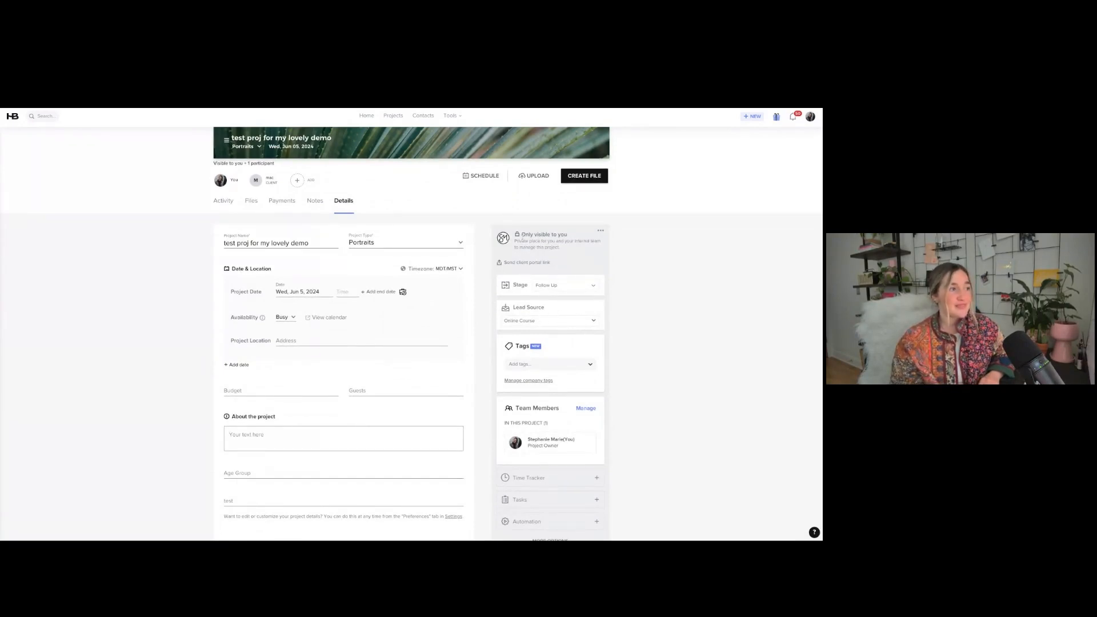
pyautogui.moveTo(521, 234); pyautogui.dragTo(565, 234)
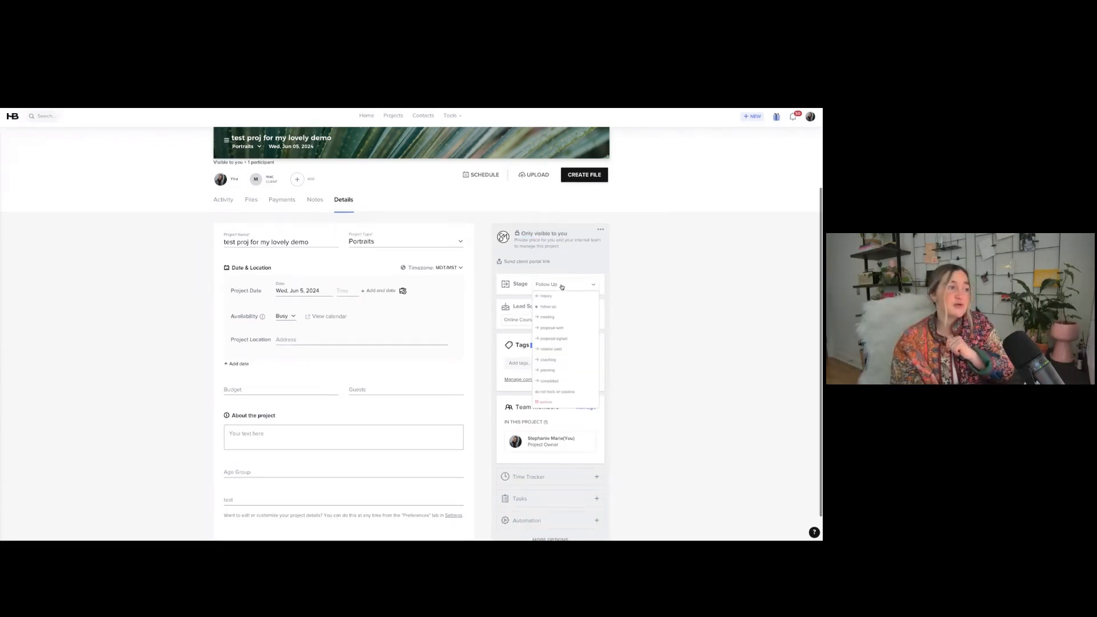
pyautogui.click(580, 286)
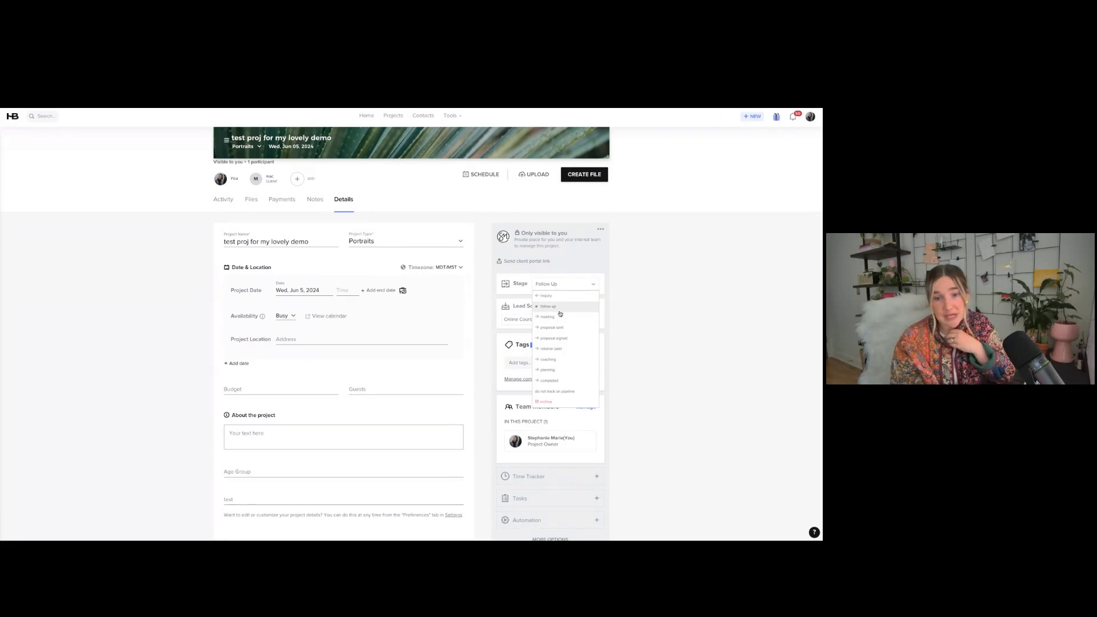
pyautogui.scroll(1, 560, 314)
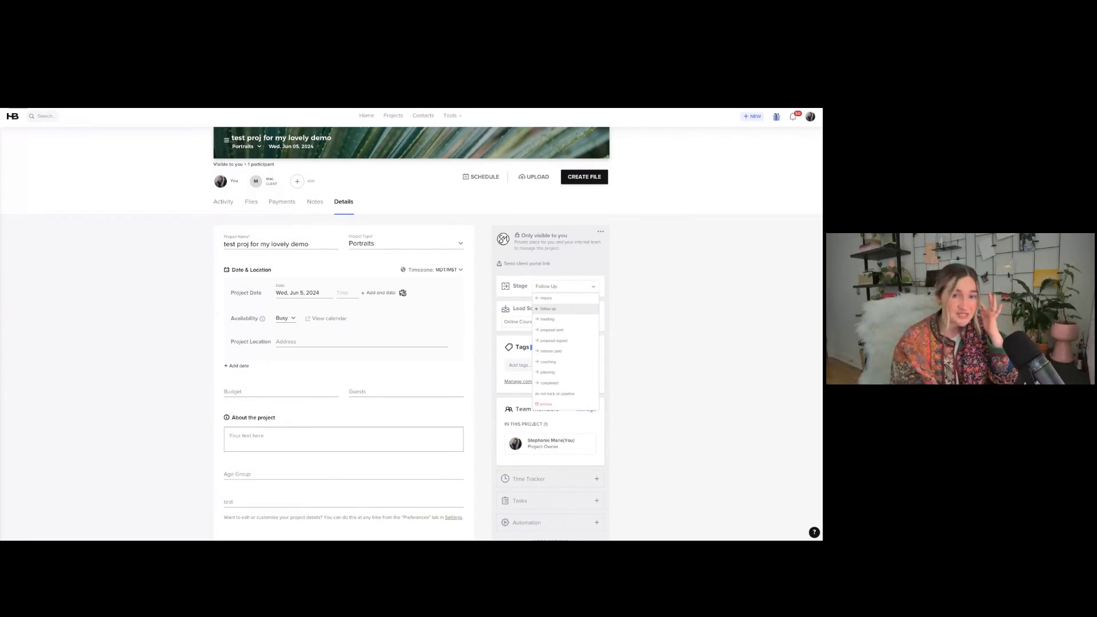
pyautogui.click(565, 271)
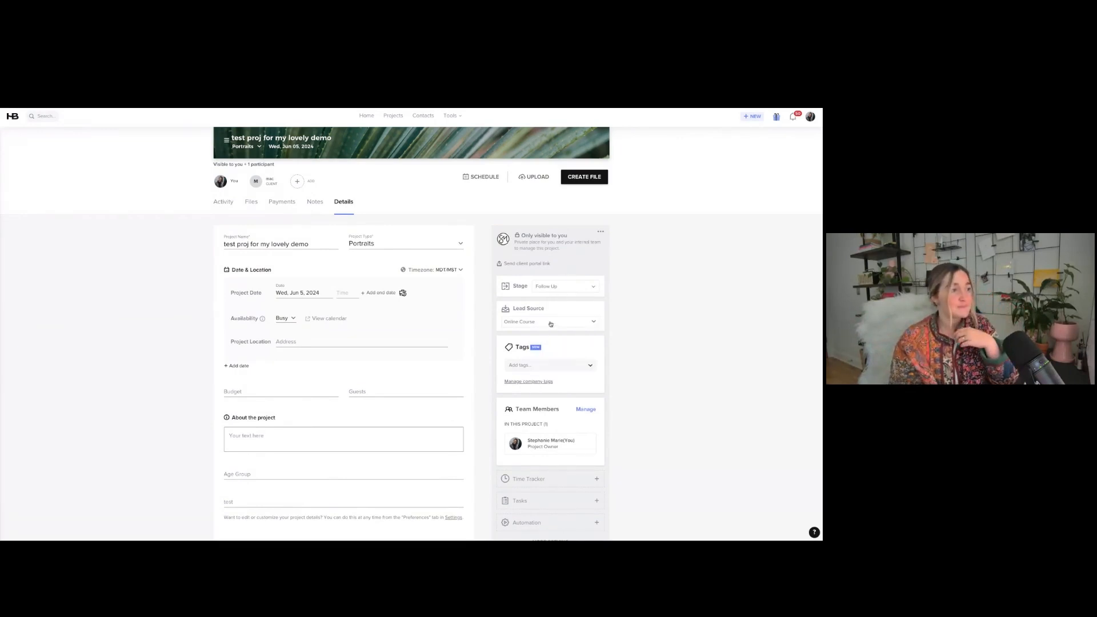
pyautogui.scroll(-1, 562, 336)
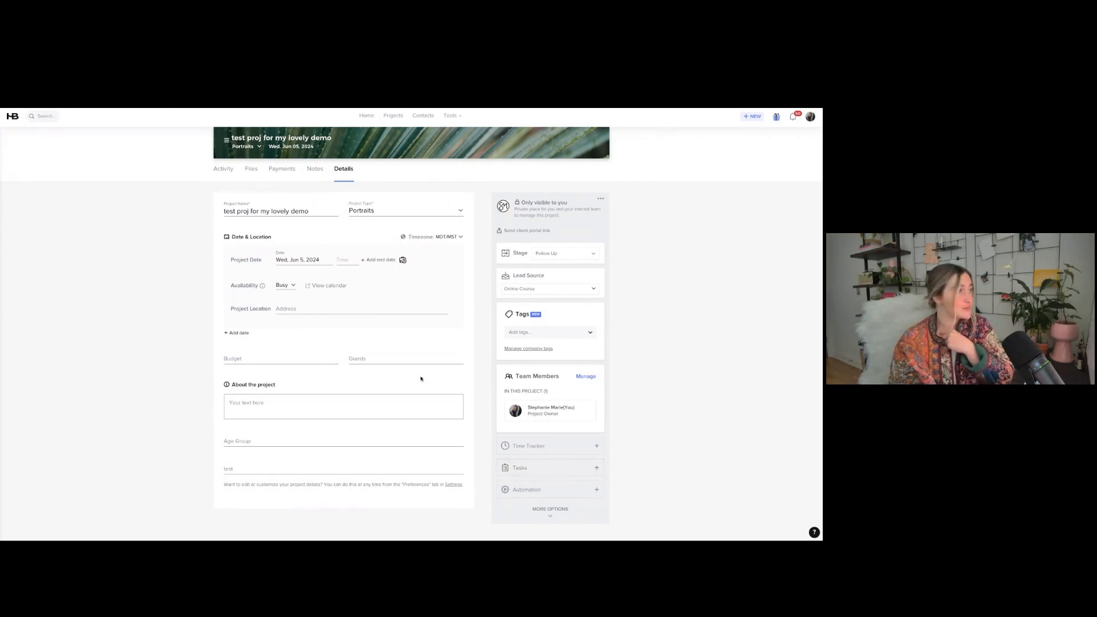
pyautogui.scroll(4, 421, 380)
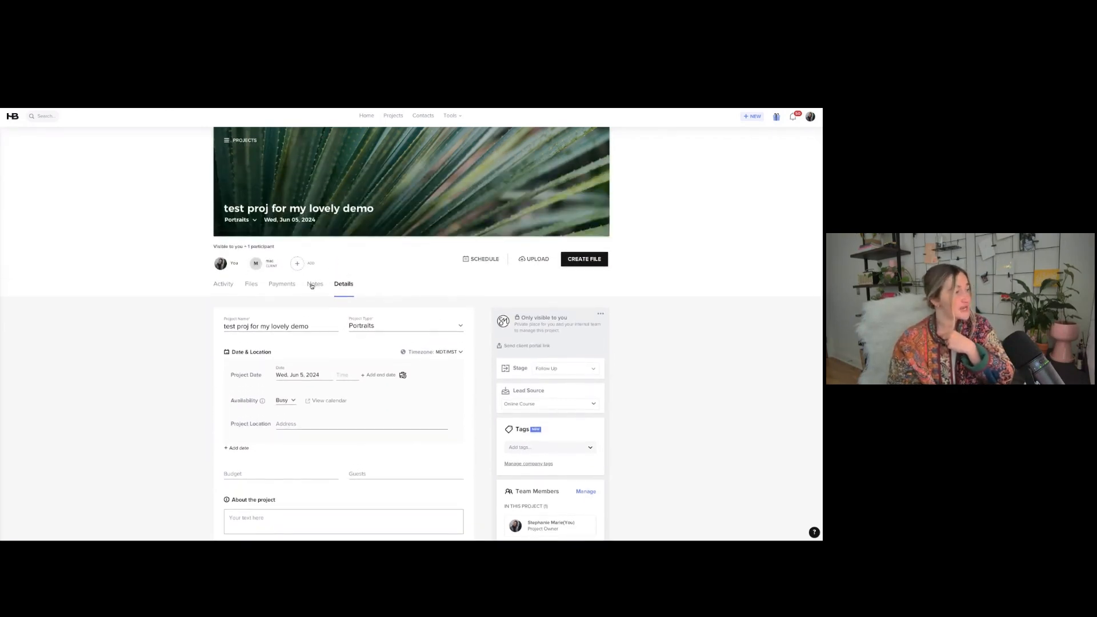
# Look through the project's notes, payments and files areas, and show the smart and legacy file types available to create
pyautogui.click(314, 283)
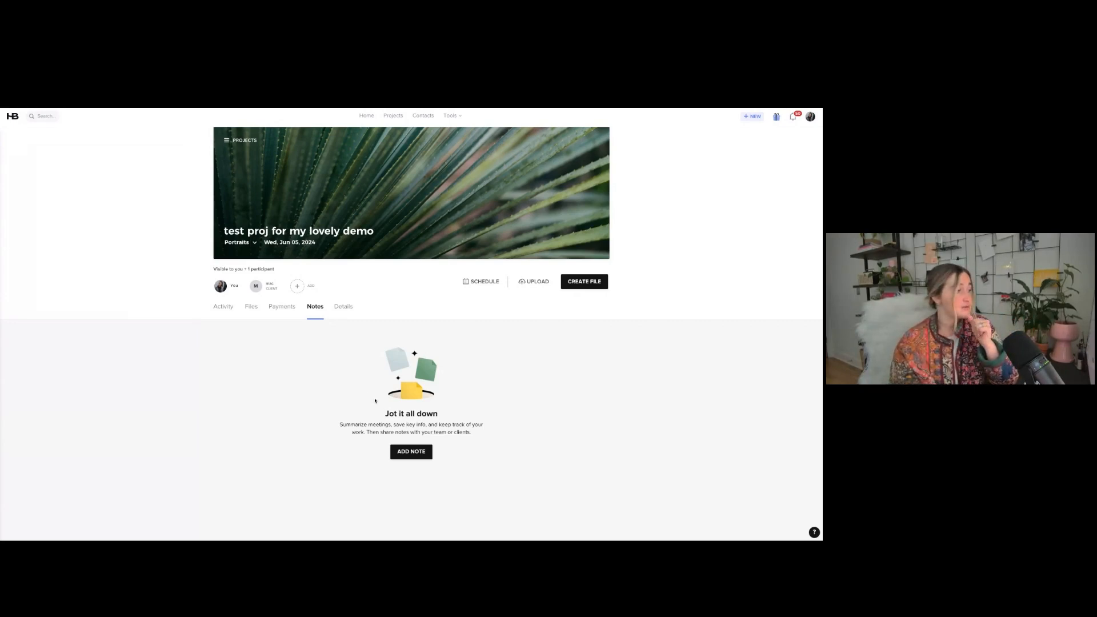
pyautogui.click(282, 308)
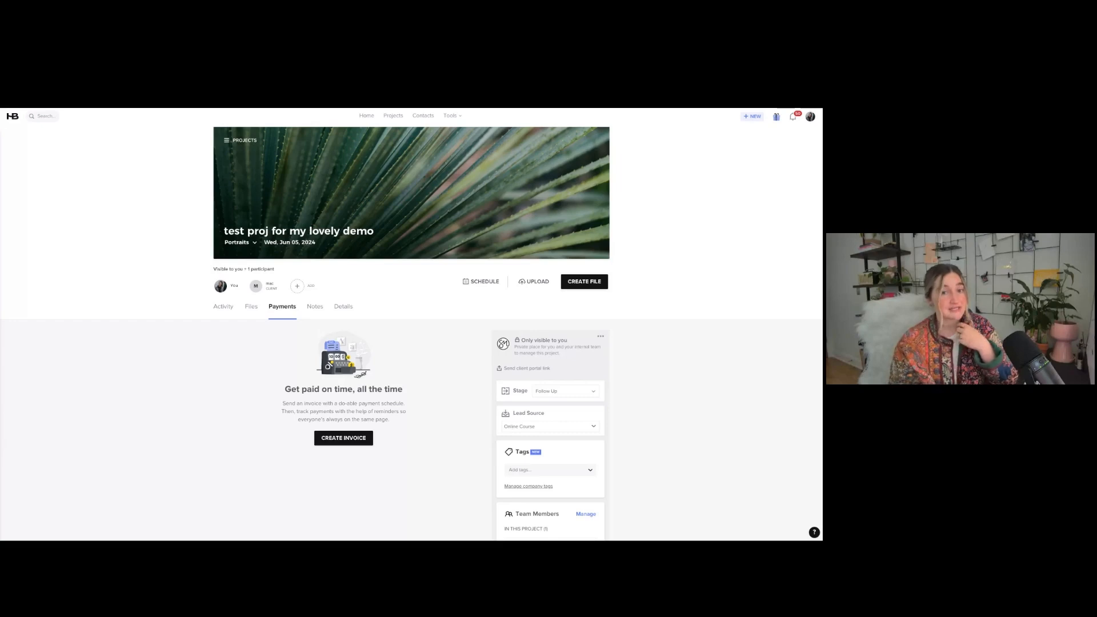
pyautogui.click(252, 308)
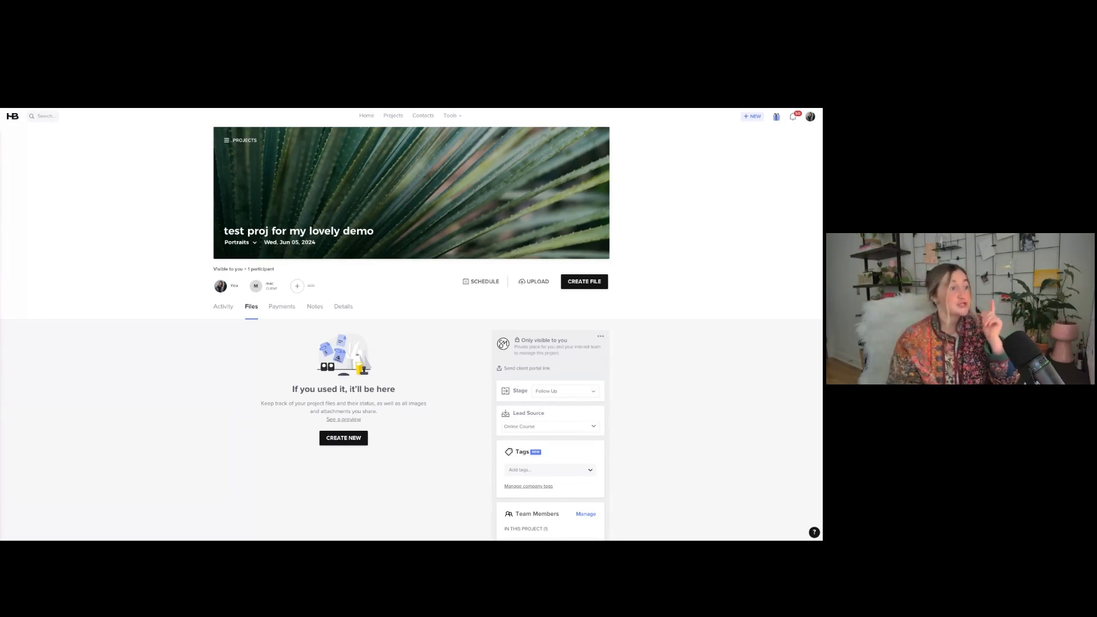
pyautogui.click(592, 283)
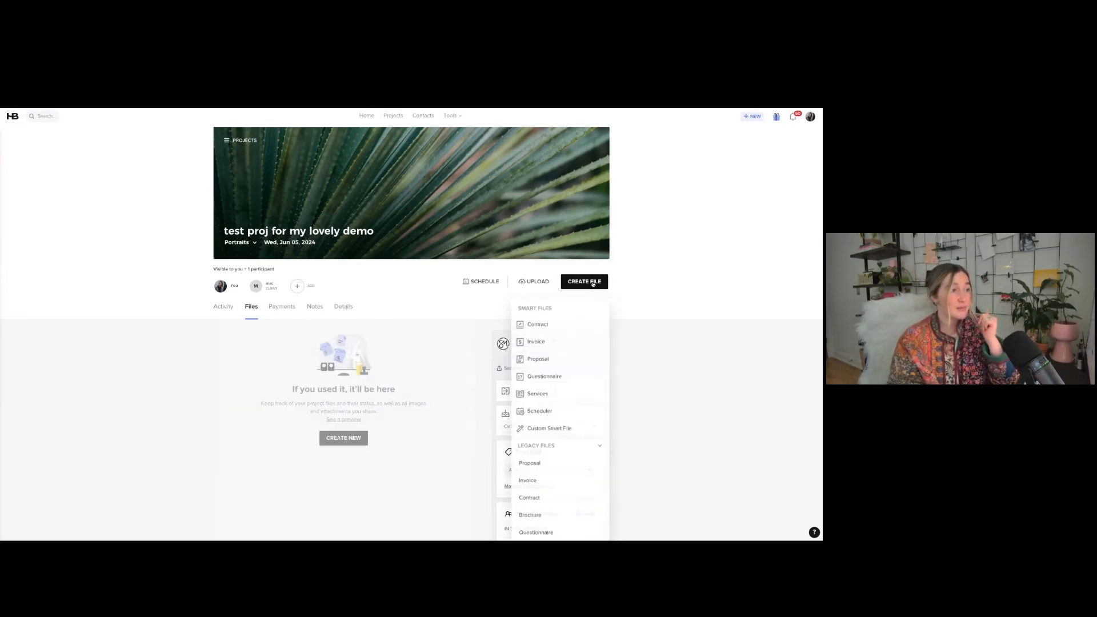
# Create an invoice smart file in the project from the "Simple Booking File" template
pyautogui.moveTo(540, 345)
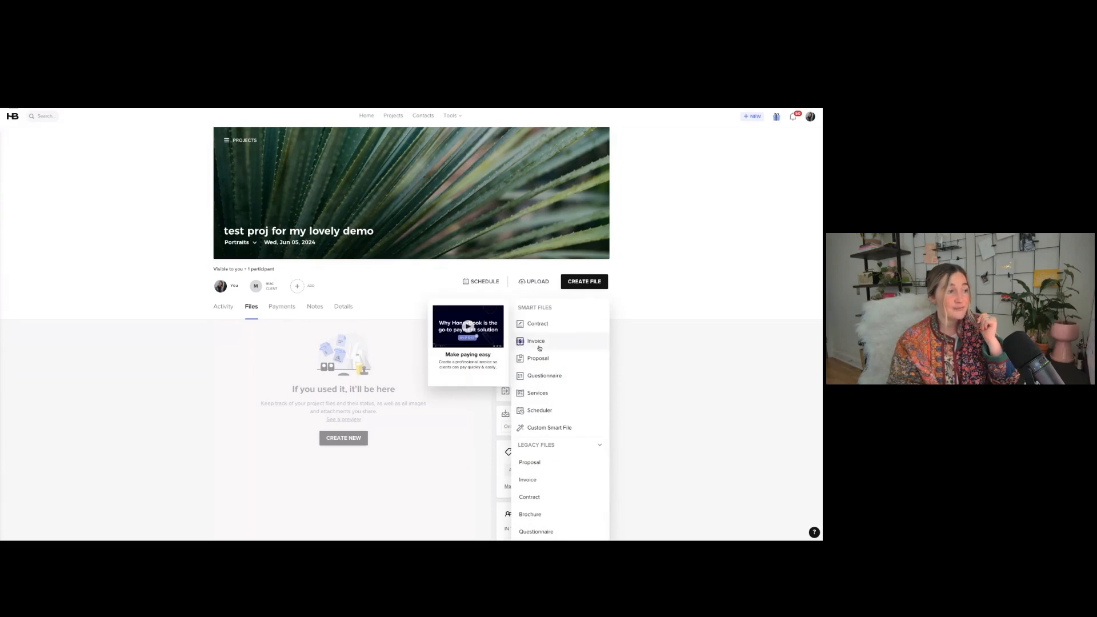
pyautogui.click(546, 346)
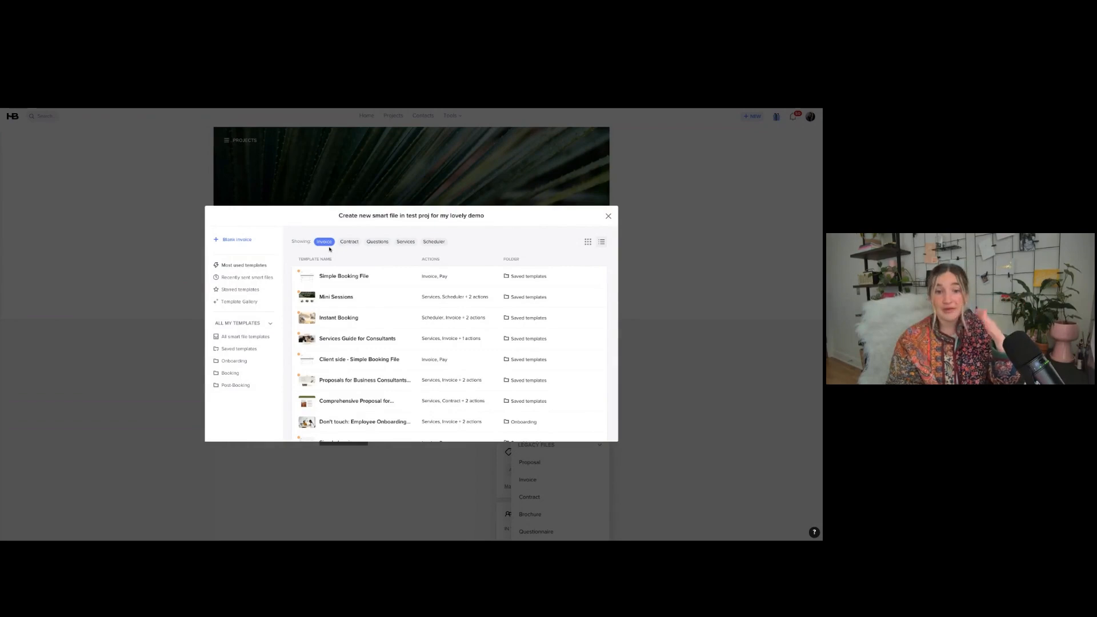
pyautogui.click(366, 278)
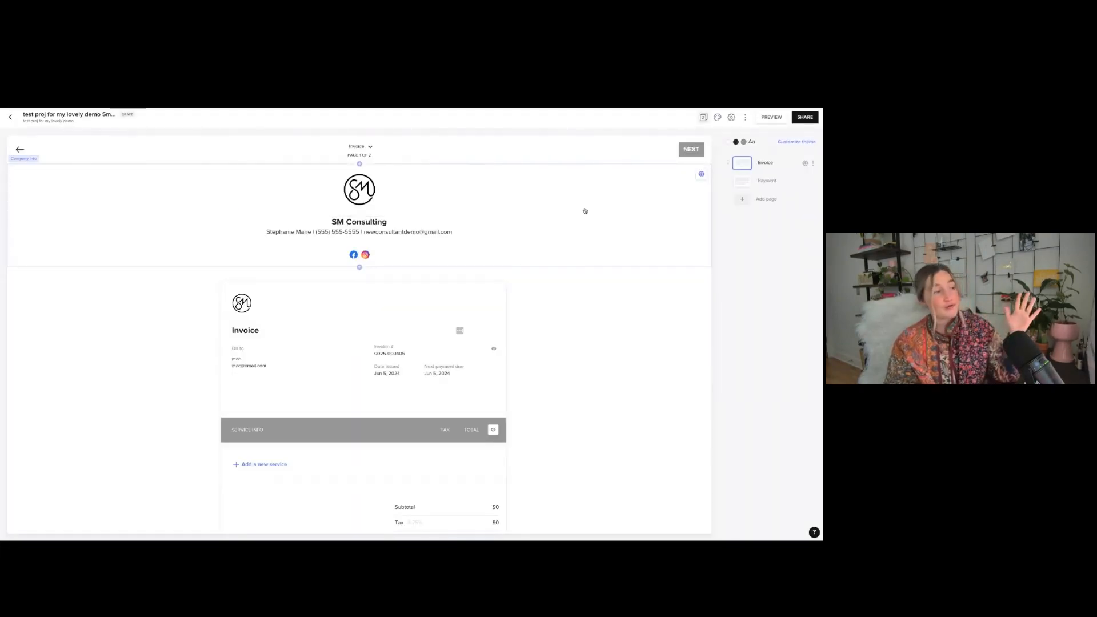
# Add the saved Brand Photography service to the invoice as its first service item
pyautogui.scroll(-2, 583, 228)
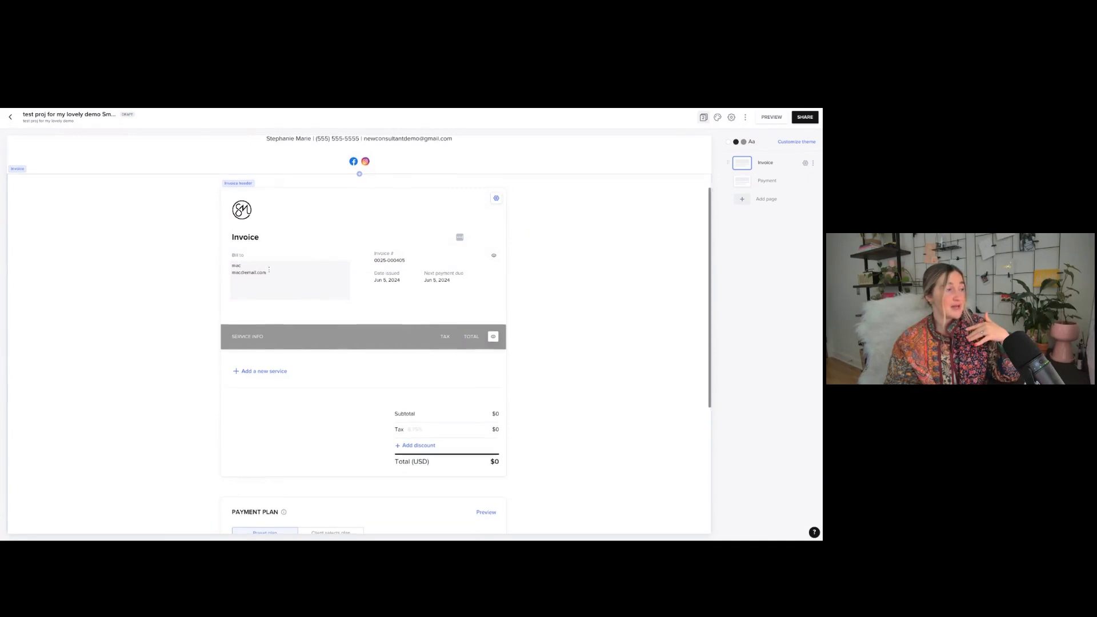
pyautogui.scroll(-3, 269, 275)
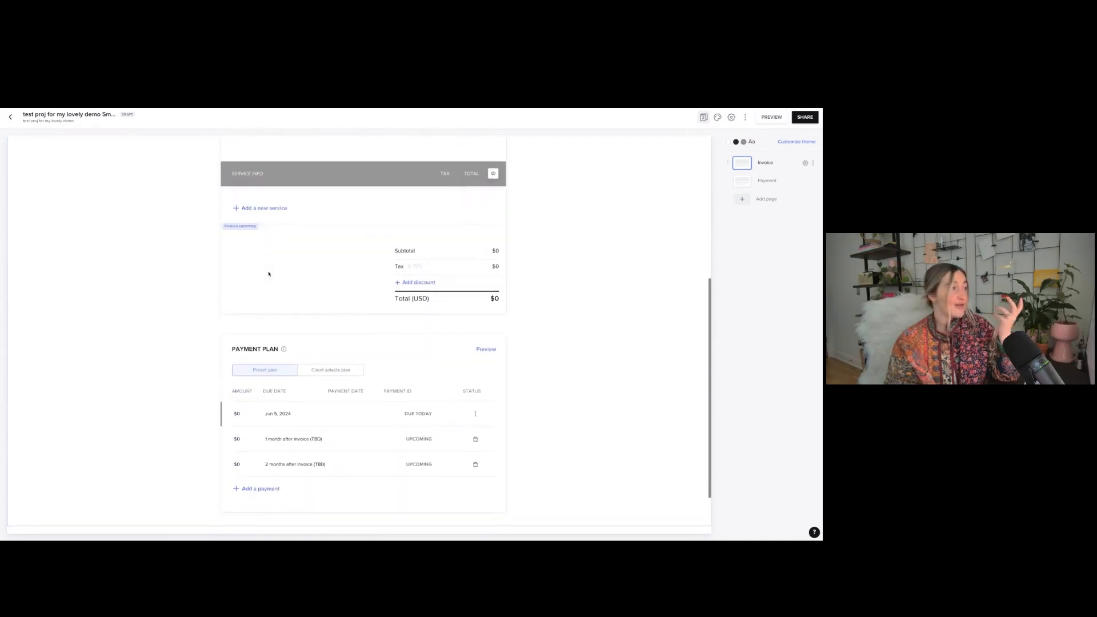
pyautogui.click(266, 207)
pyautogui.write('ph')
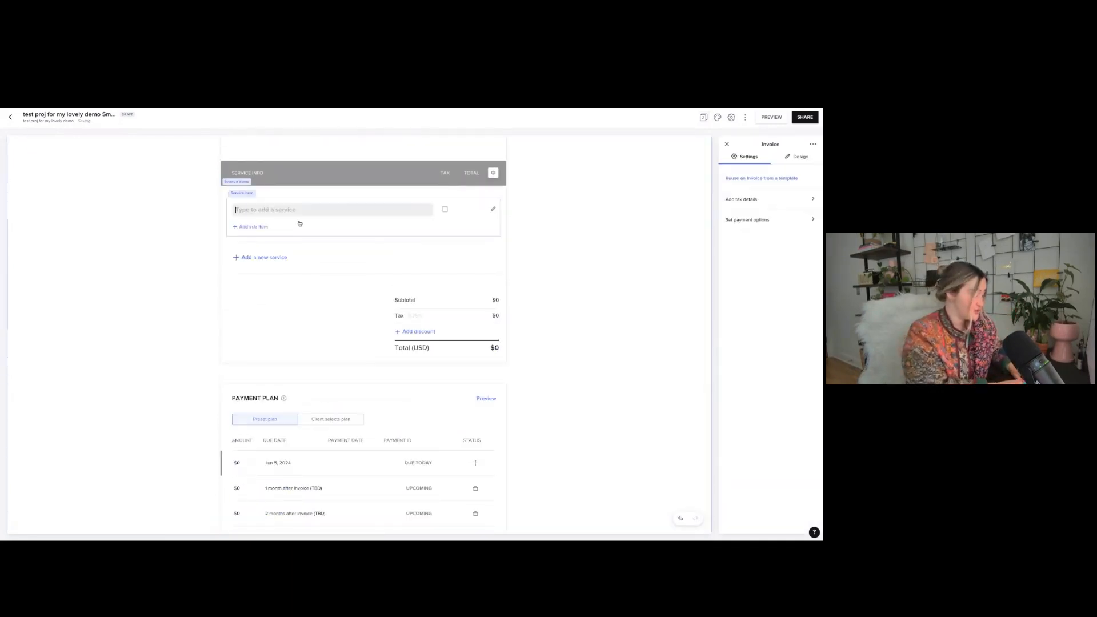
pyautogui.write('otog')
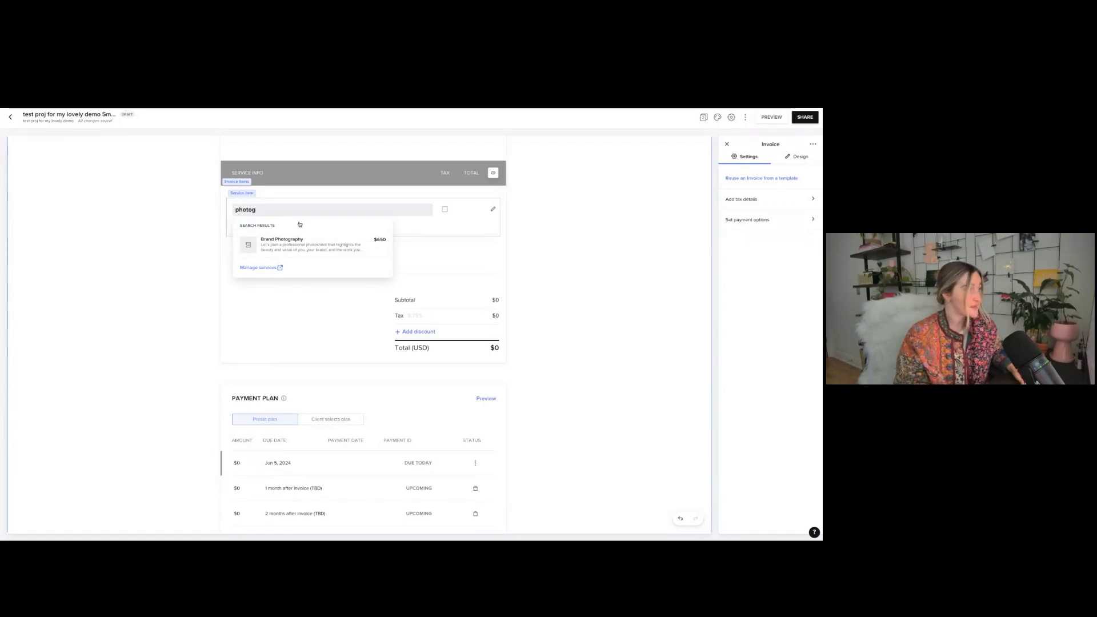
pyautogui.click(304, 246)
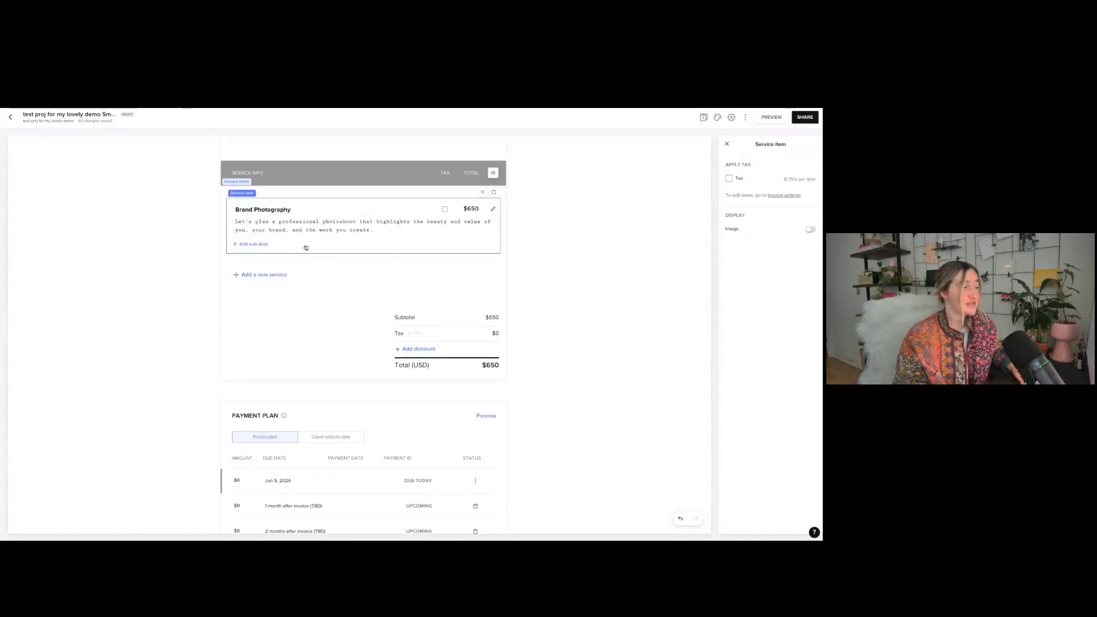
# Add the saved Executive Assistant and VIP Day services to the invoice below Brand Photography
pyautogui.click(276, 275)
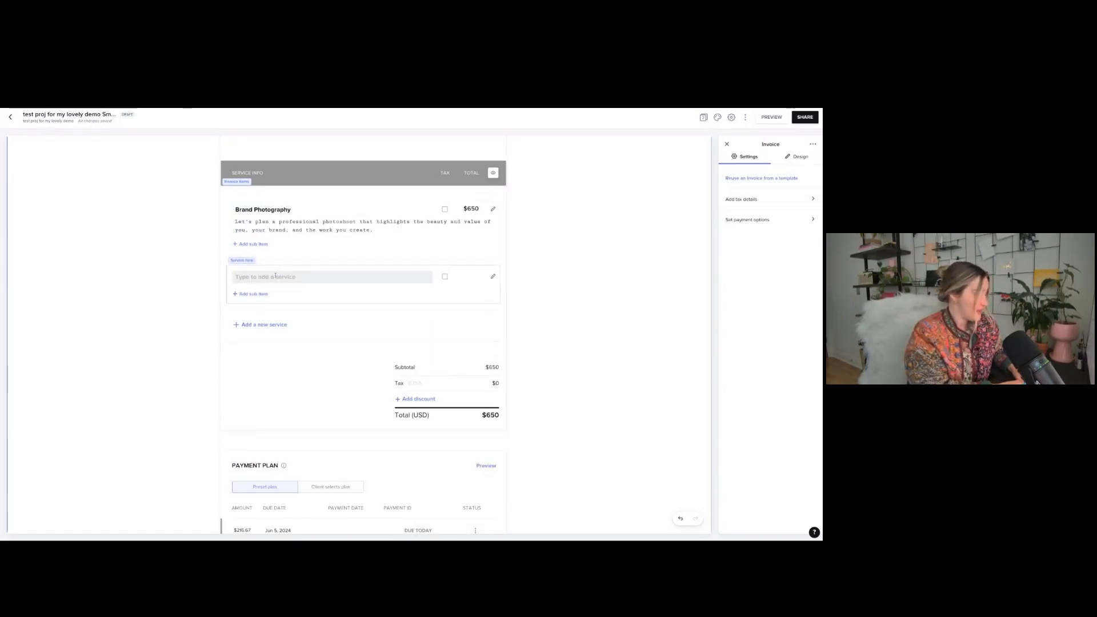
pyautogui.write('exe')
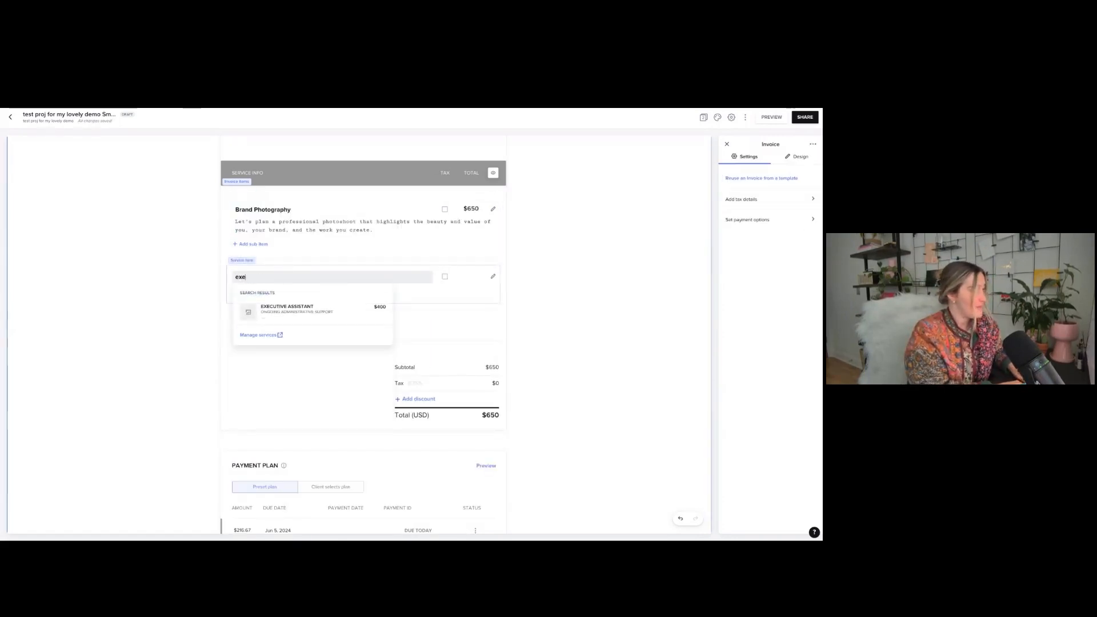
pyautogui.click(284, 310)
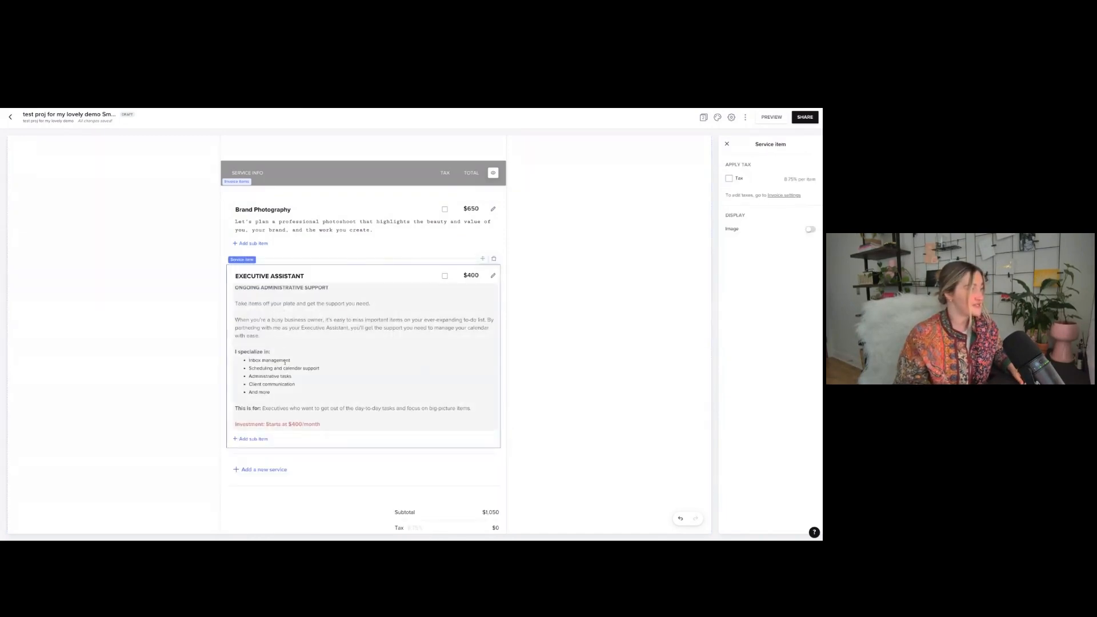
pyautogui.click(268, 470)
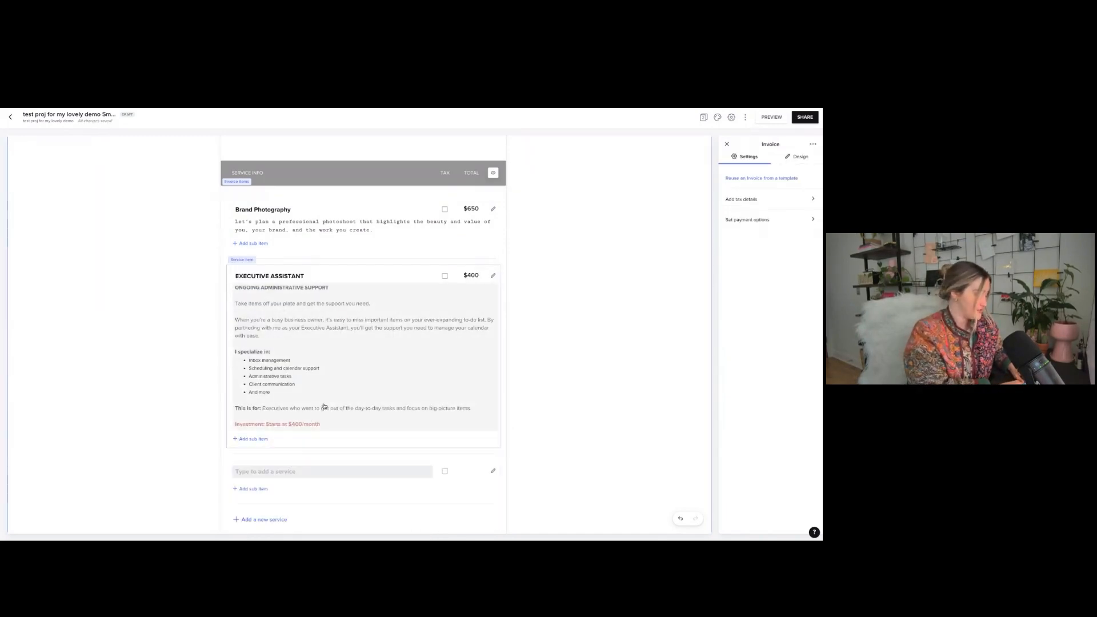
pyautogui.write('vip')
pyautogui.click(281, 506)
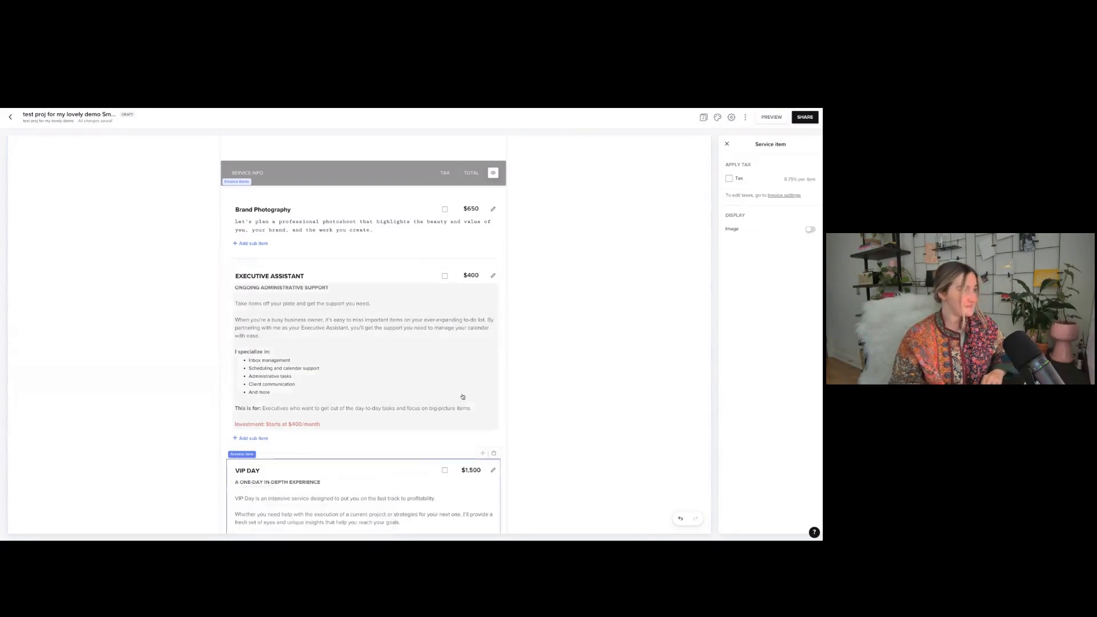
# Set the invoice's payment options so that clients can pay by bank transfer only
pyautogui.scroll(-5, 560, 256)
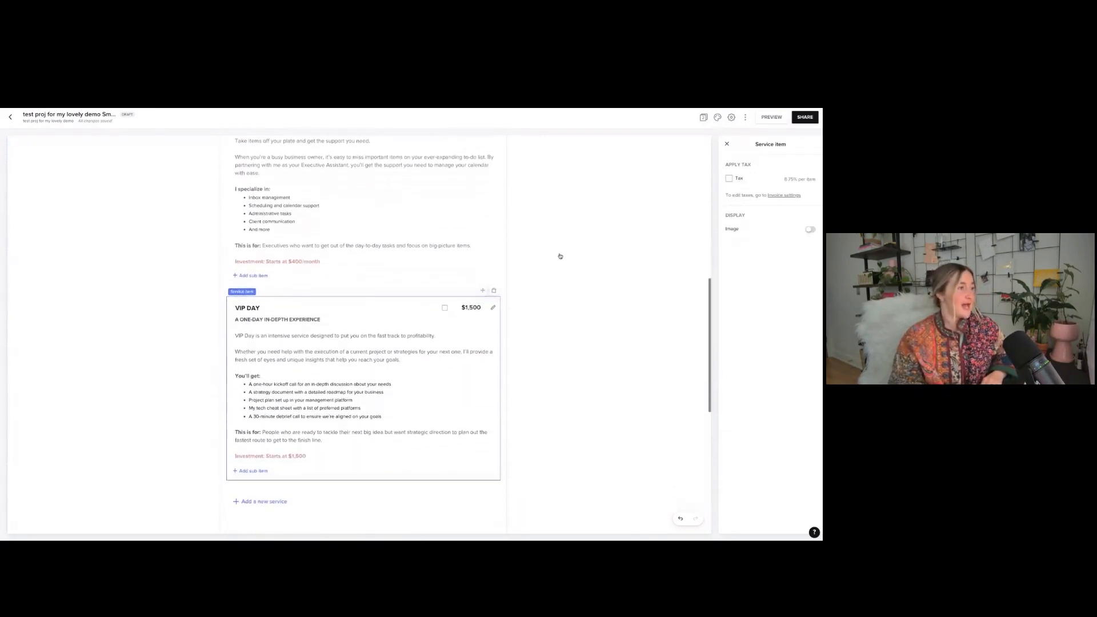
pyautogui.scroll(-2, 560, 256)
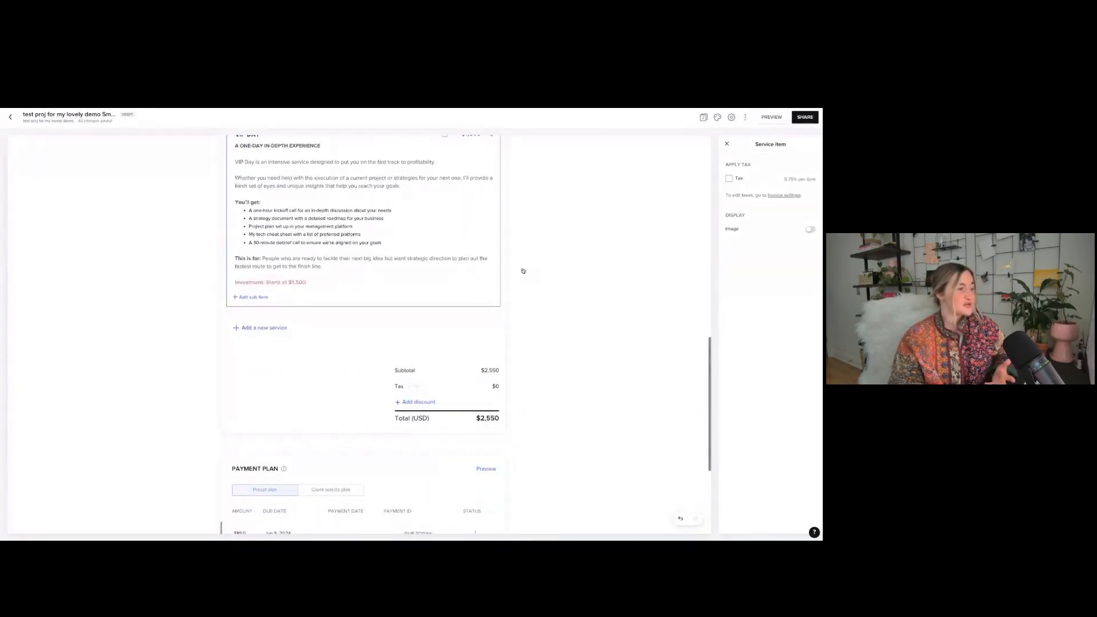
pyautogui.scroll(-3, 526, 279)
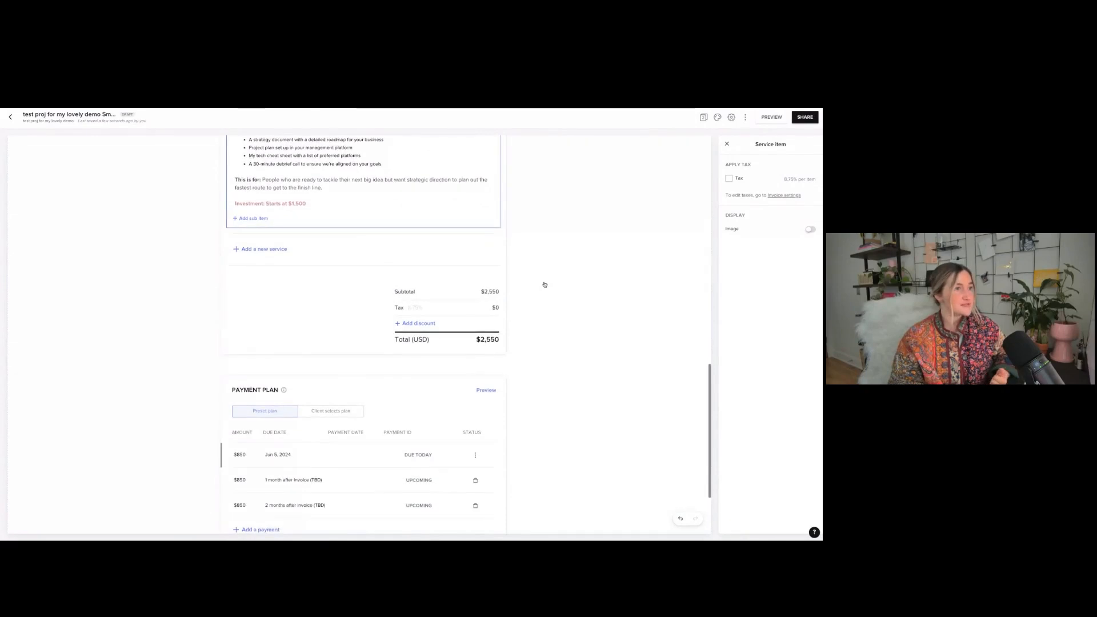
pyautogui.scroll(-1, 537, 271)
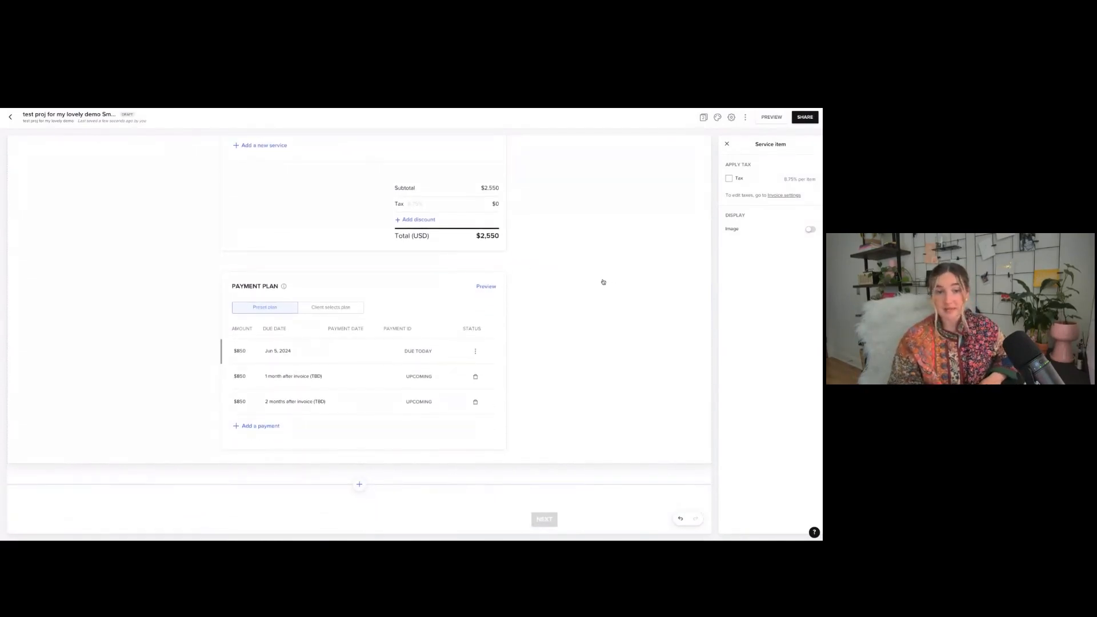
pyautogui.click(654, 196)
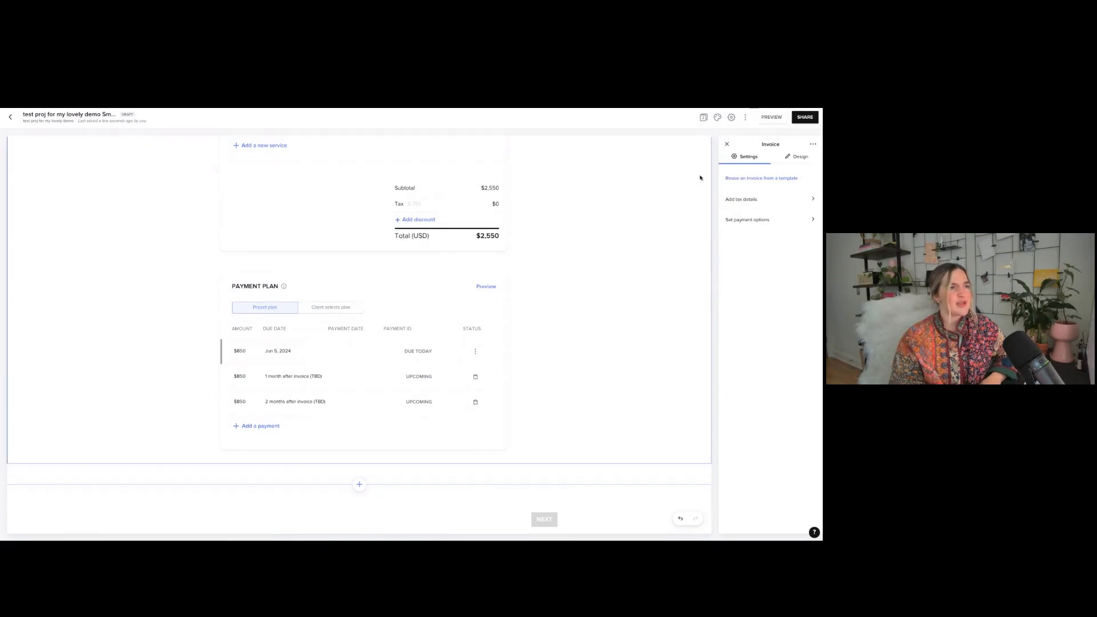
pyautogui.click(746, 222)
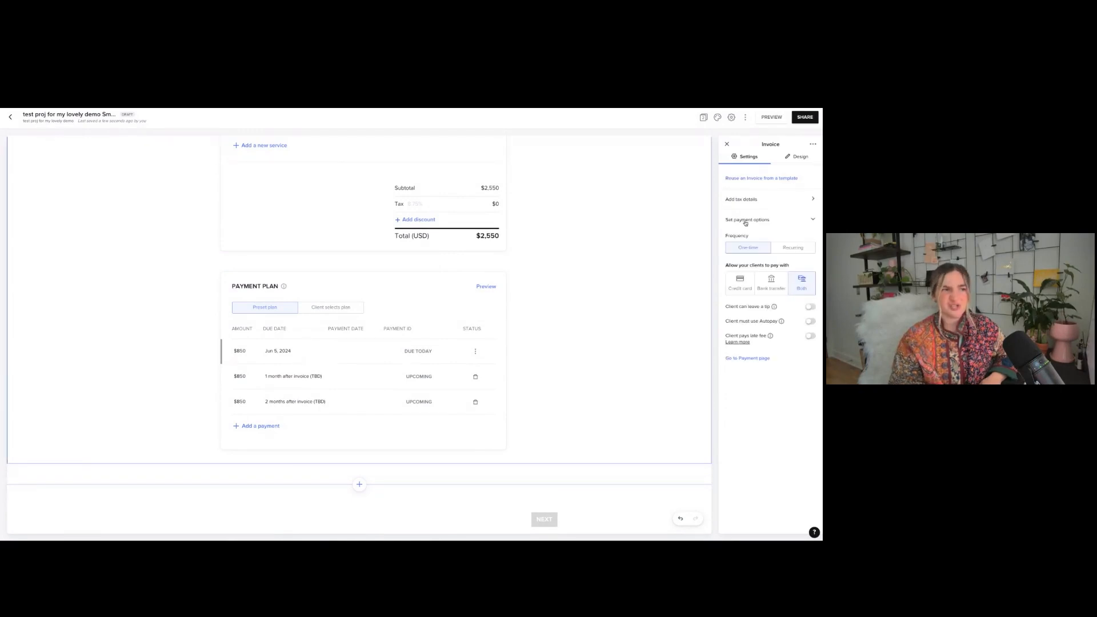
pyautogui.click(773, 285)
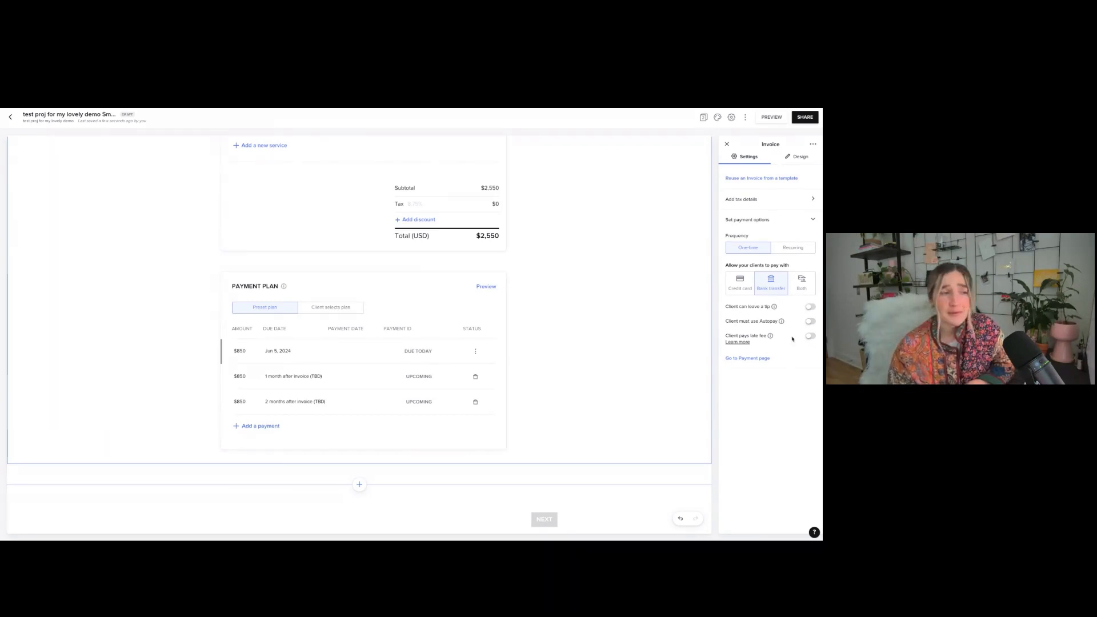
pyautogui.click(727, 144)
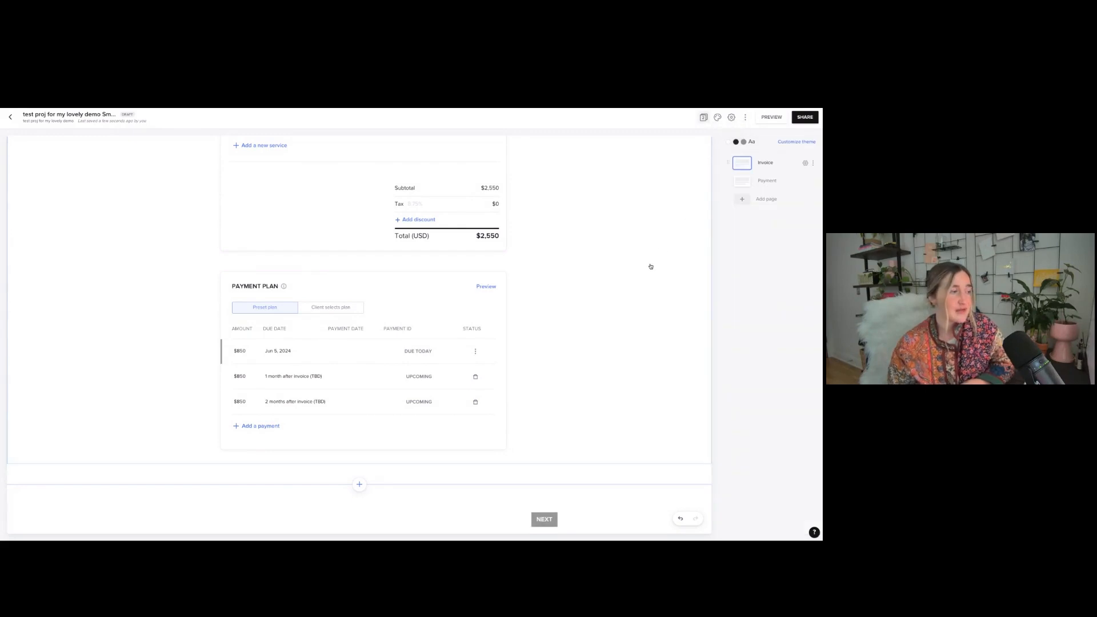
# Examine the smart due date options of the second payment, including its time units and reference events, without changing them
pyautogui.scroll(3, 435, 308)
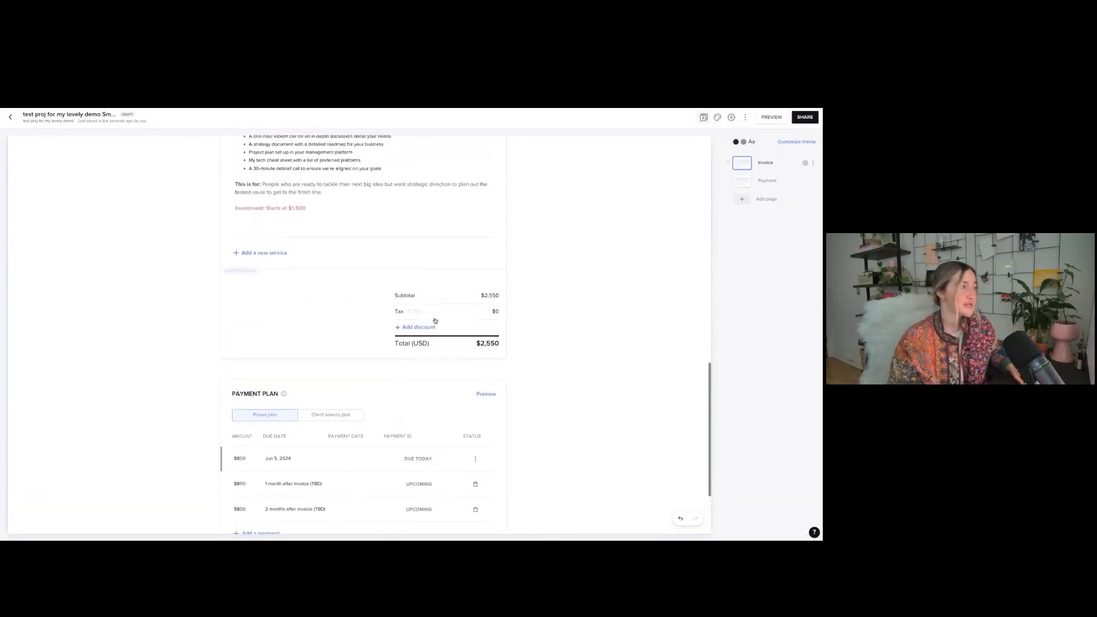
pyautogui.scroll(-3, 427, 285)
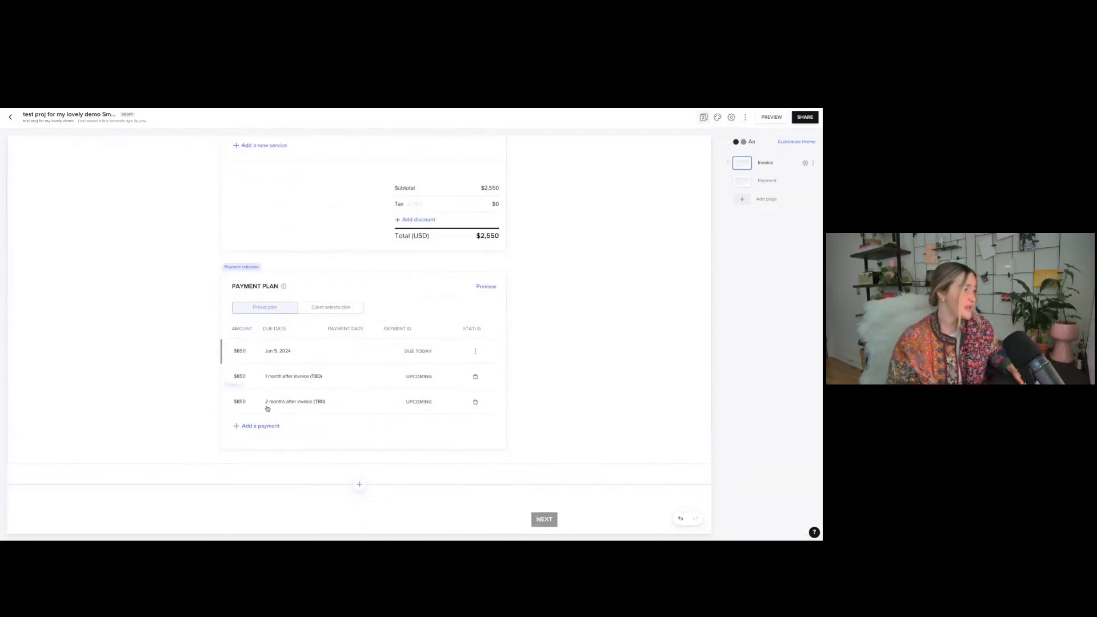
pyautogui.click(283, 378)
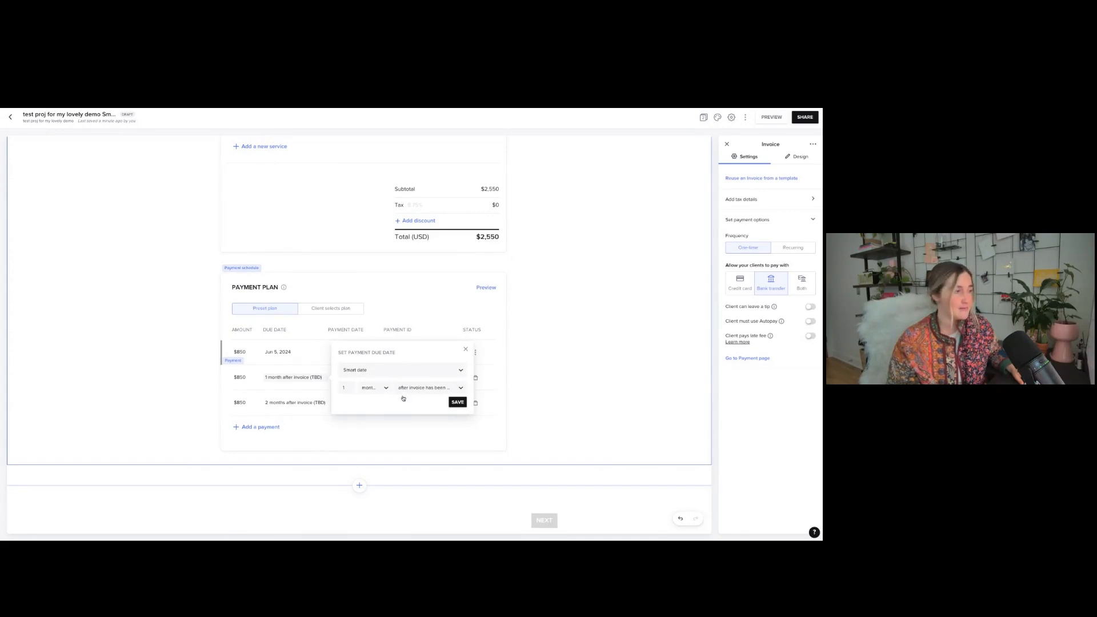
pyautogui.click(383, 390)
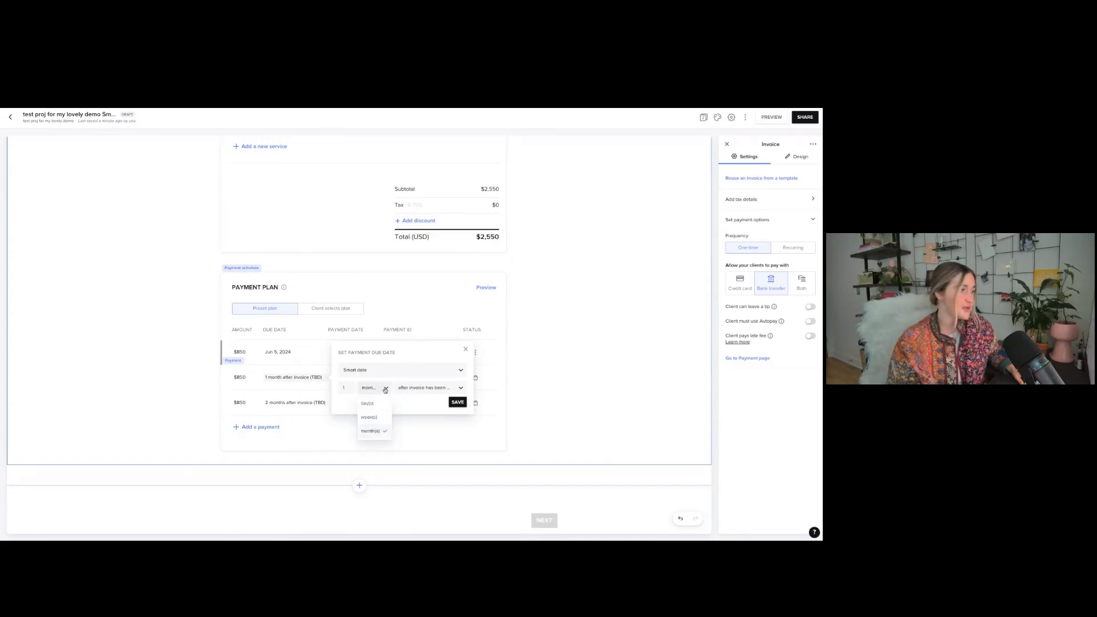
pyautogui.click(418, 389)
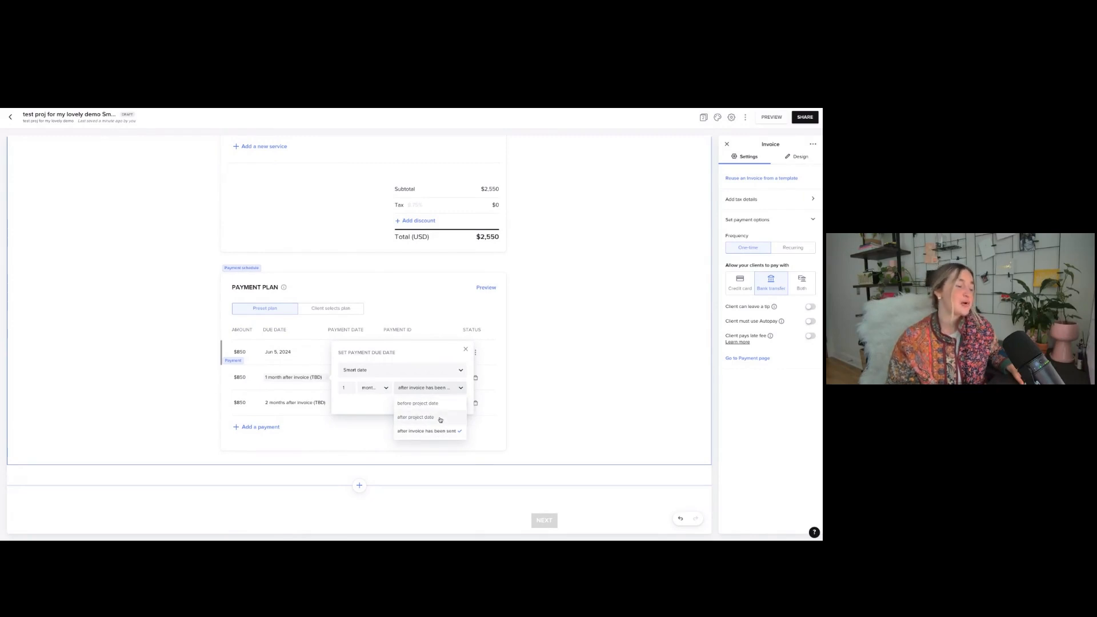
pyautogui.click(380, 442)
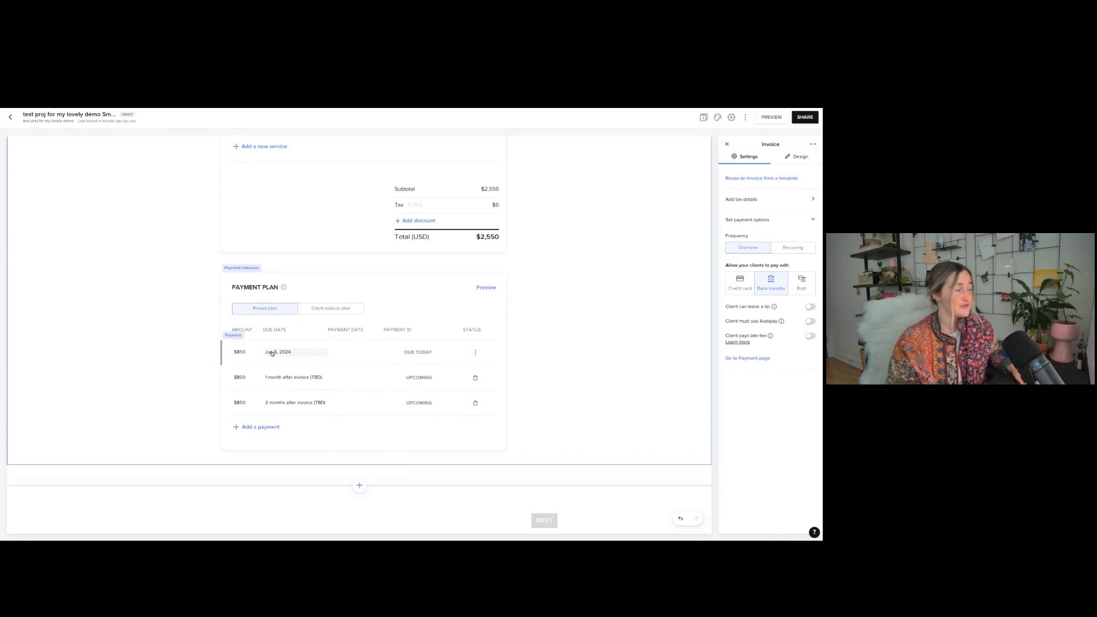
# Set the first payment in the payment plan to a custom amount of $500 and save it
pyautogui.click(243, 353)
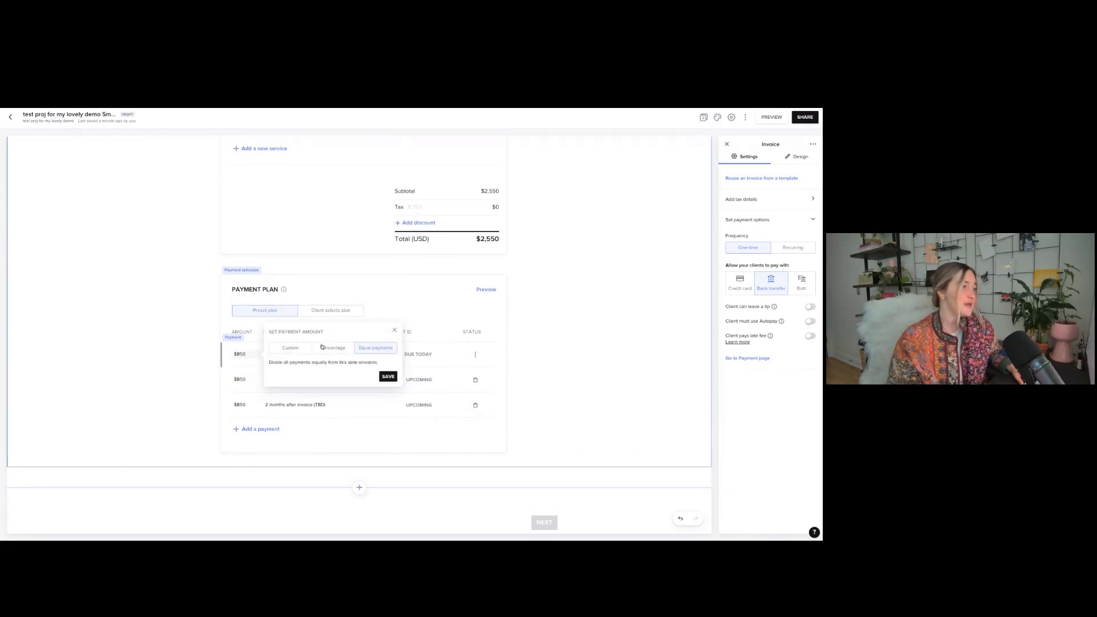
pyautogui.click(292, 350)
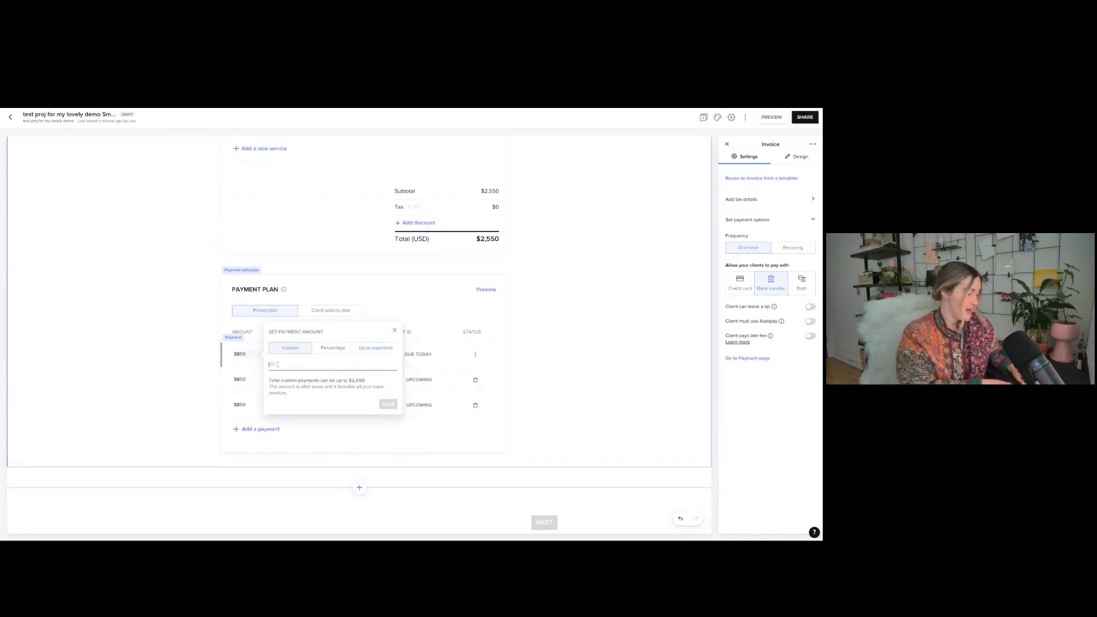
pyautogui.write('500')
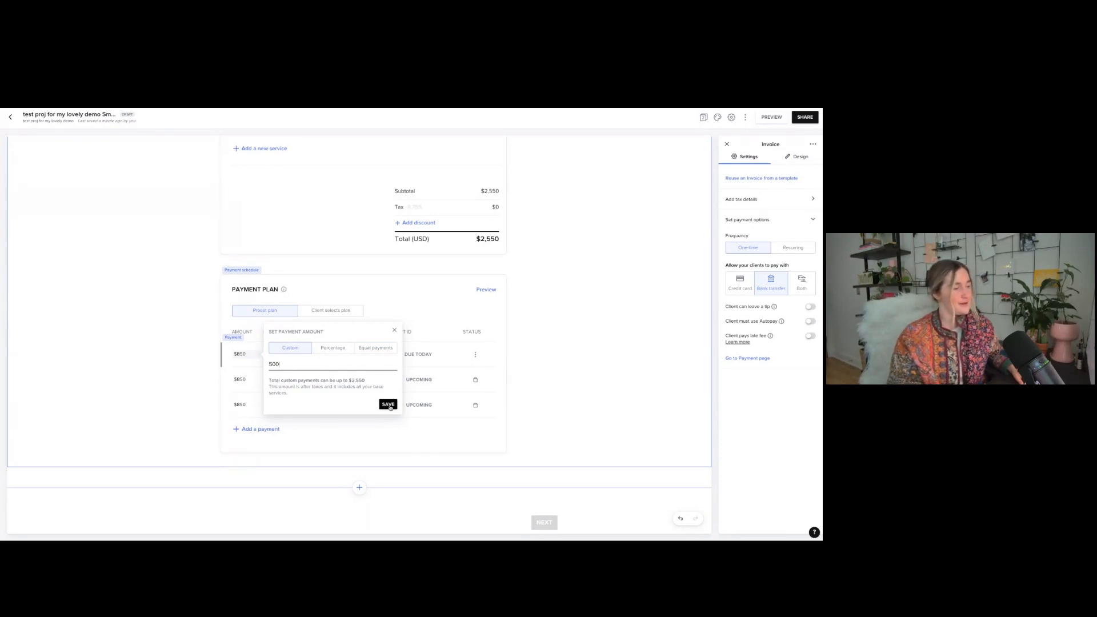
pyautogui.click(389, 406)
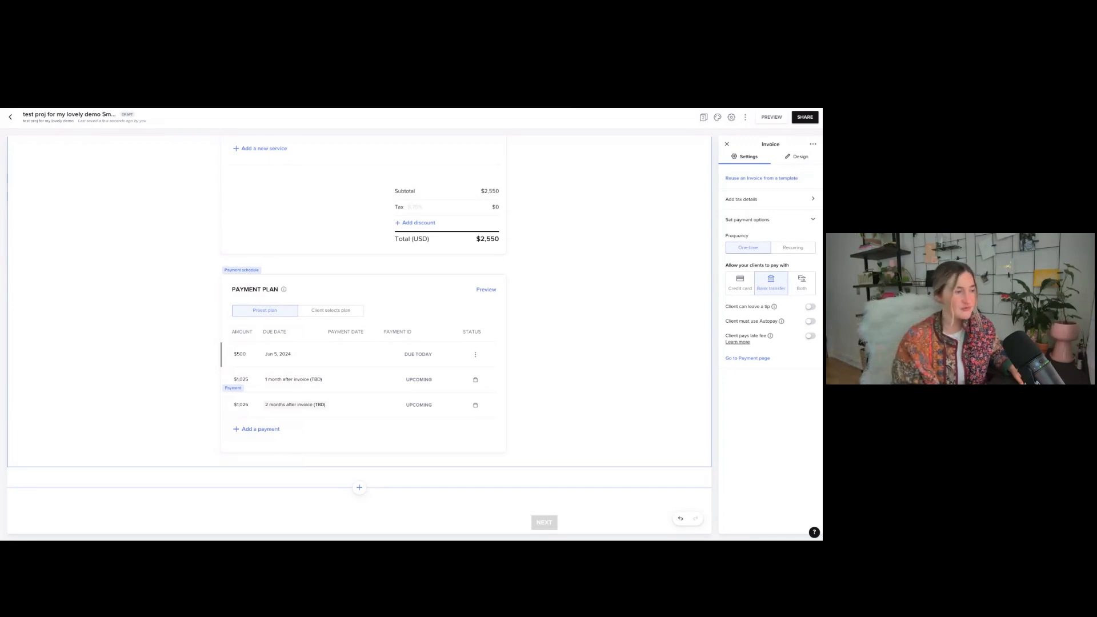
pyautogui.click(727, 144)
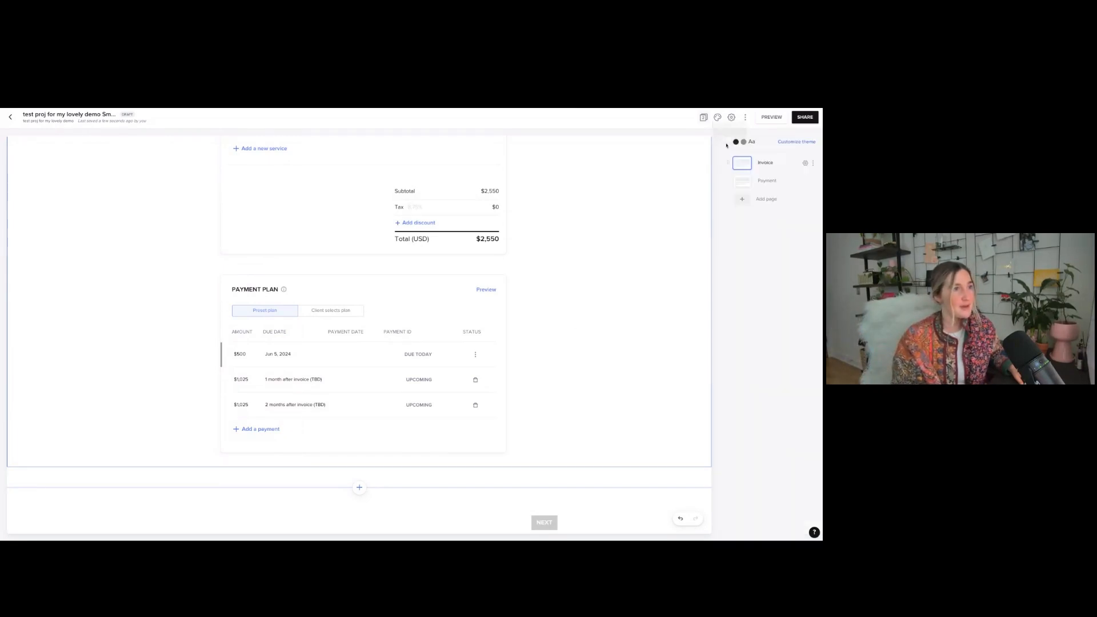
# Check the smart file's payment page, then start sharing the file using the Invoice/Estimate (default) email template
pyautogui.click(742, 182)
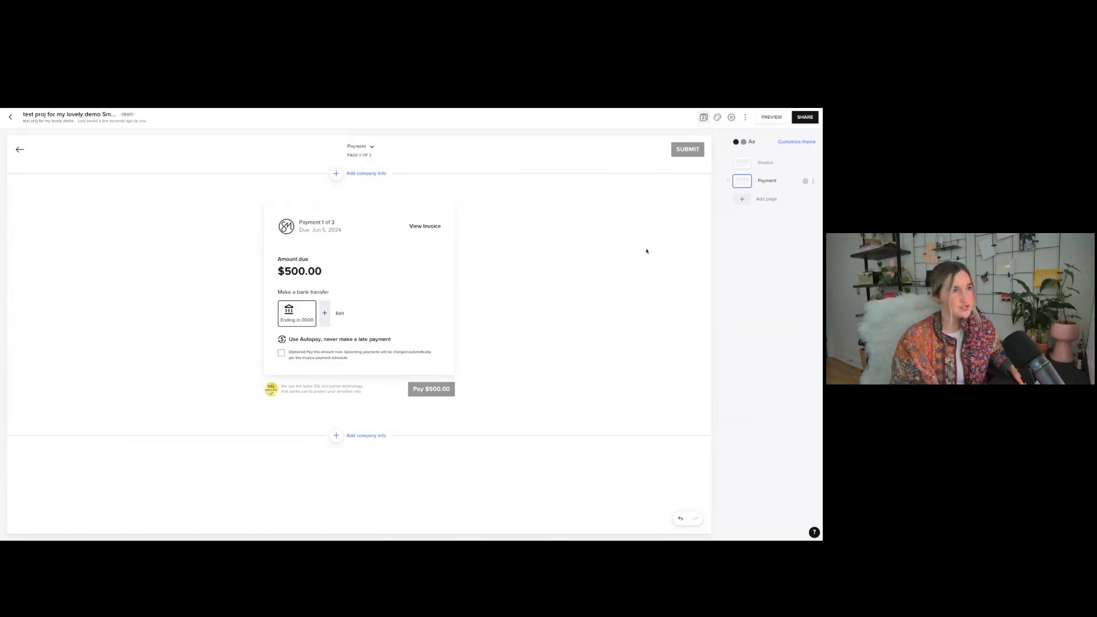
pyautogui.click(808, 119)
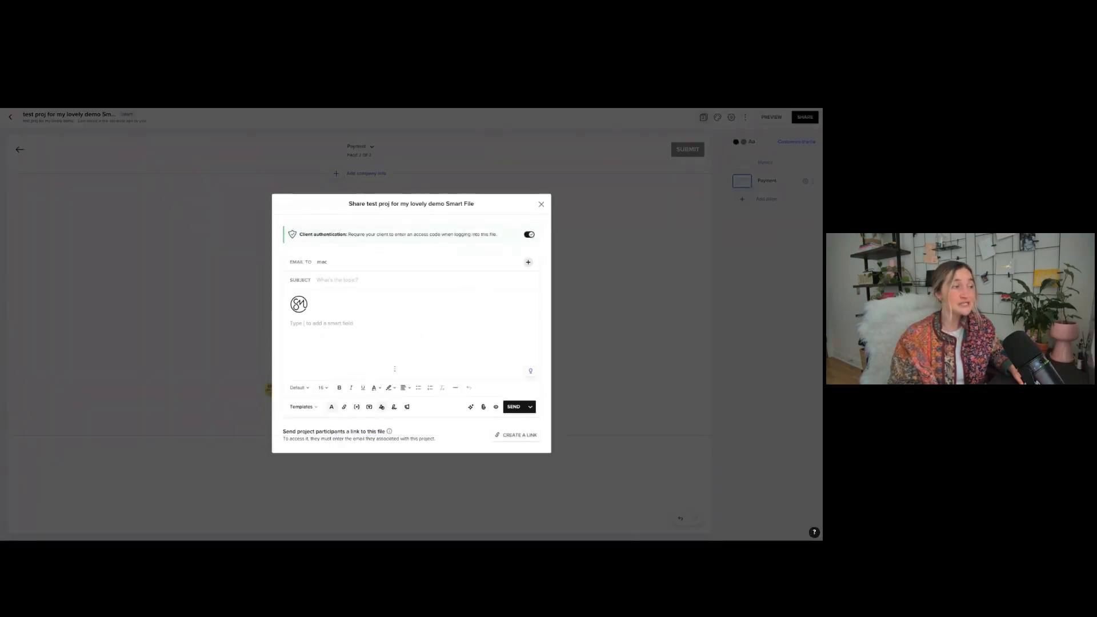
pyautogui.click(303, 407)
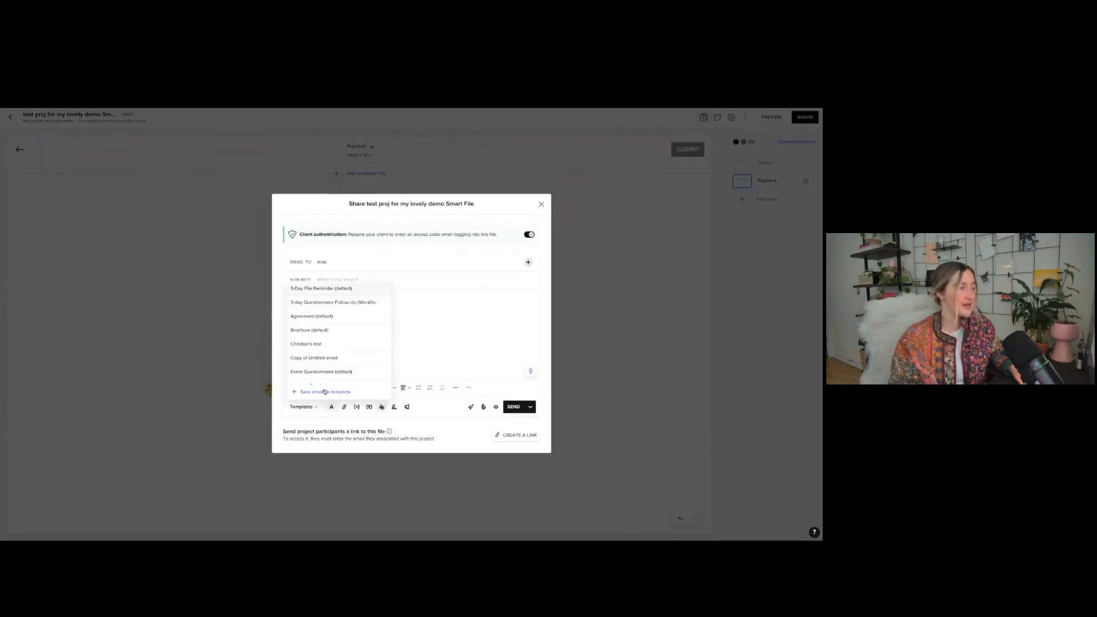
pyautogui.scroll(-2, 328, 353)
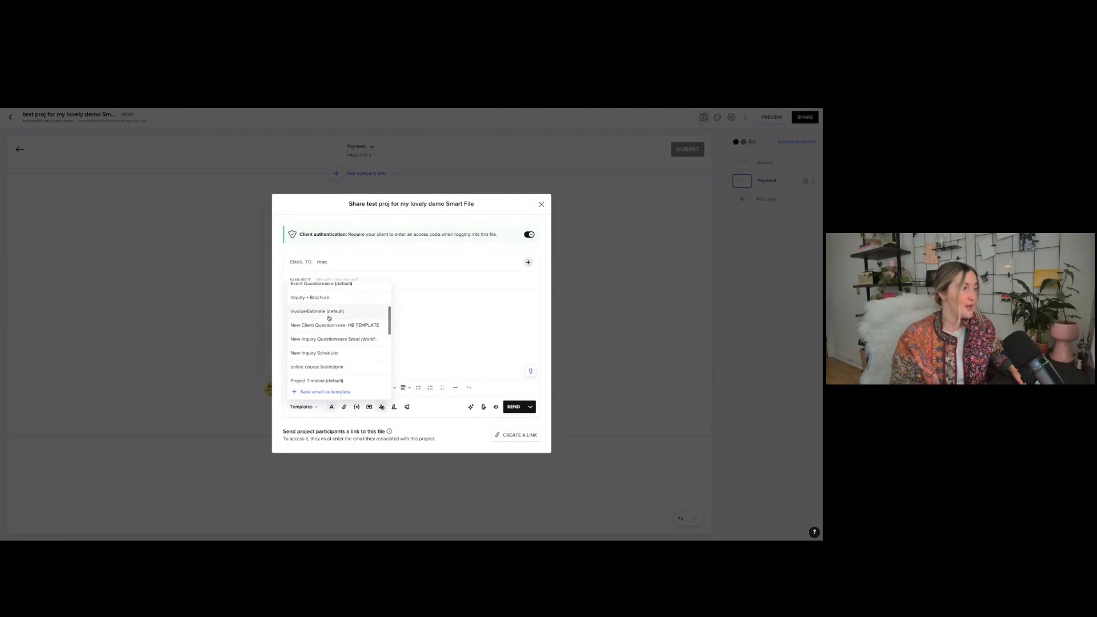
pyautogui.click(329, 320)
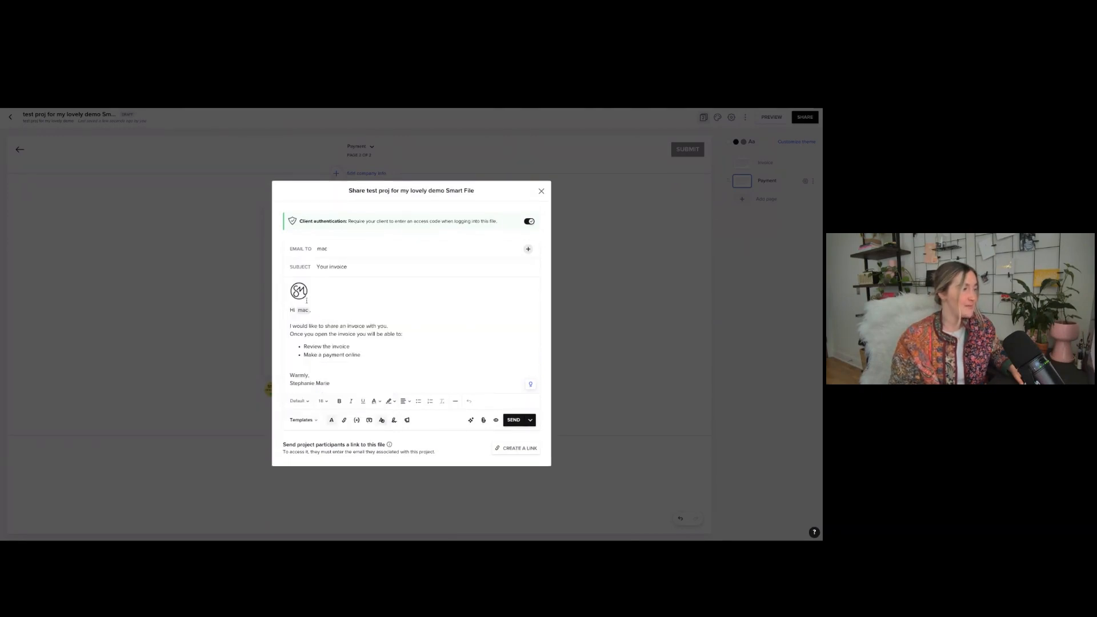
# Replace the sender's typed name below "Warmly," with the saved email signature, keep the logo, and send the invoice email
pyautogui.moveTo(331, 383); pyautogui.dragTo(289, 384)
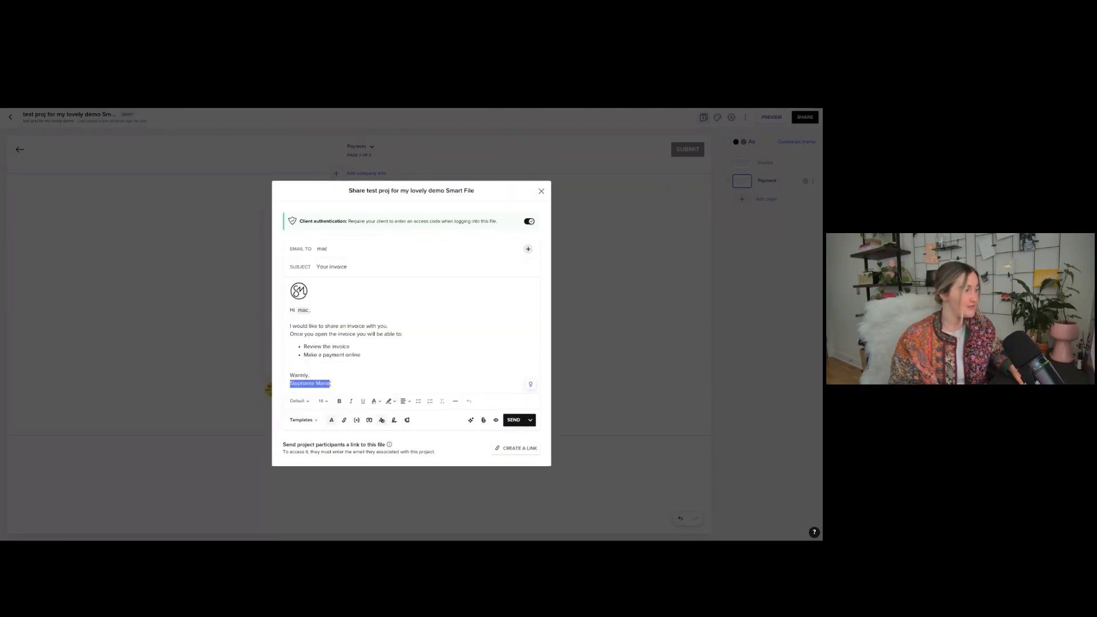
pyautogui.press('BackSpace')
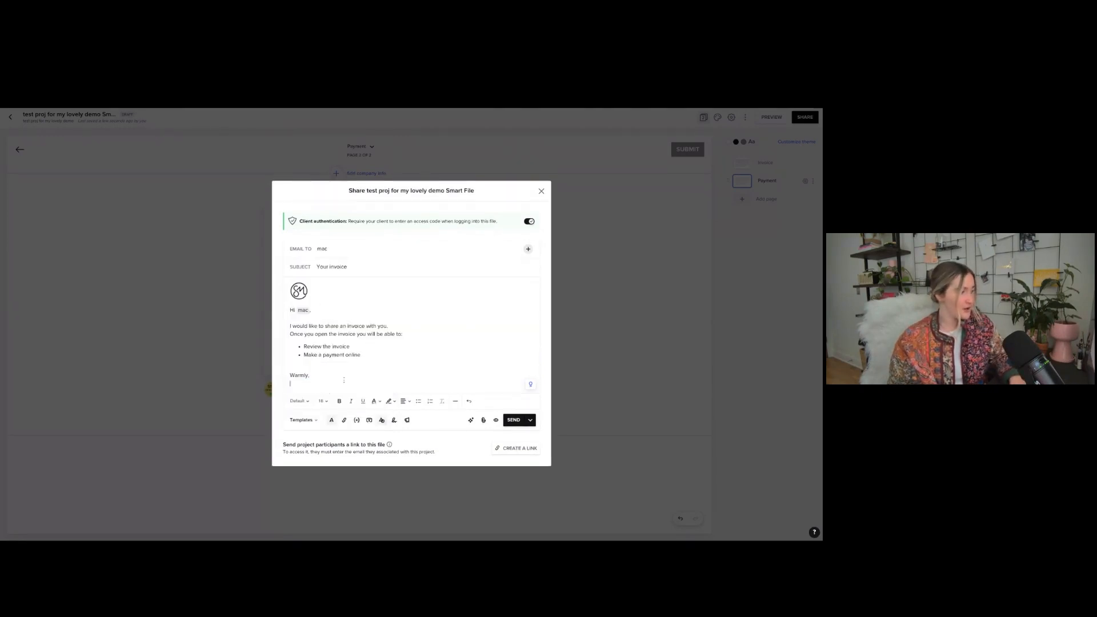
pyautogui.click(393, 420)
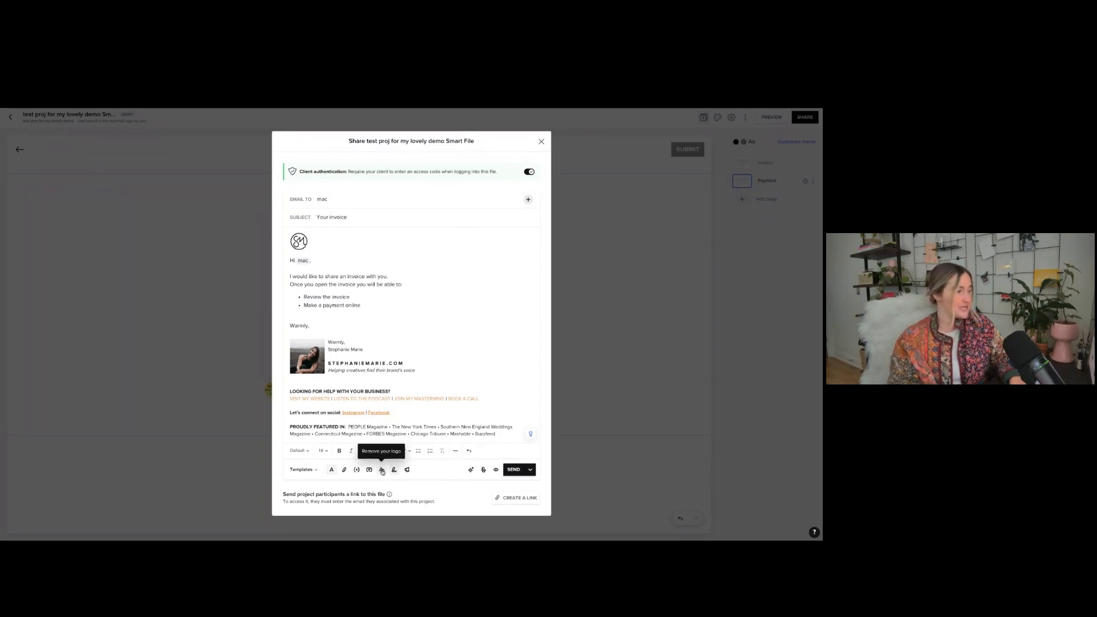
pyautogui.click(382, 470)
pyautogui.click(383, 470)
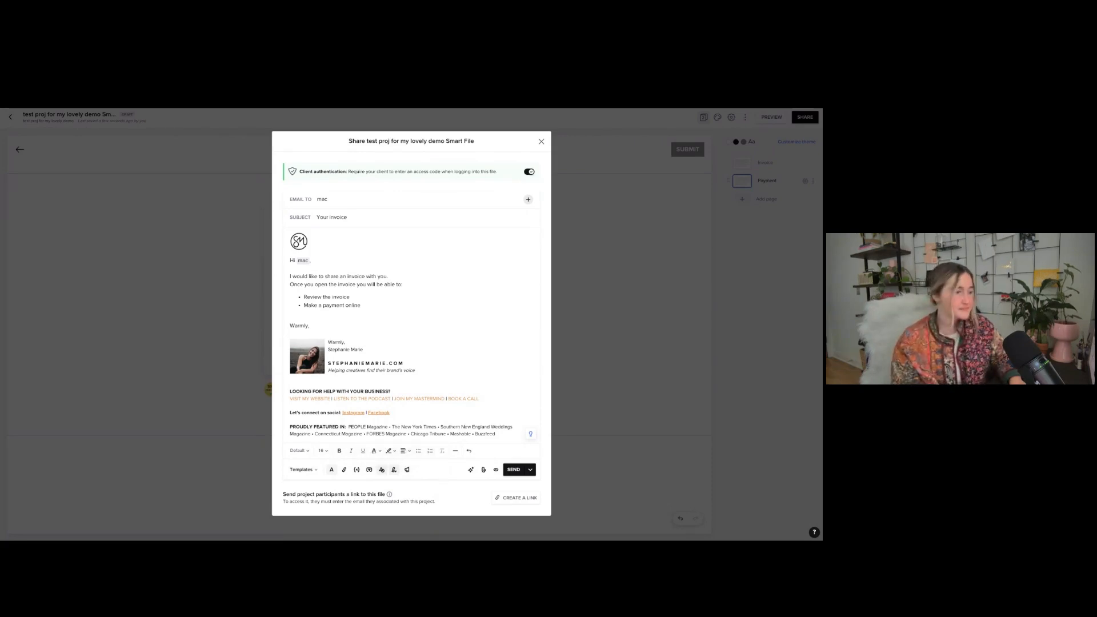
pyautogui.click(514, 471)
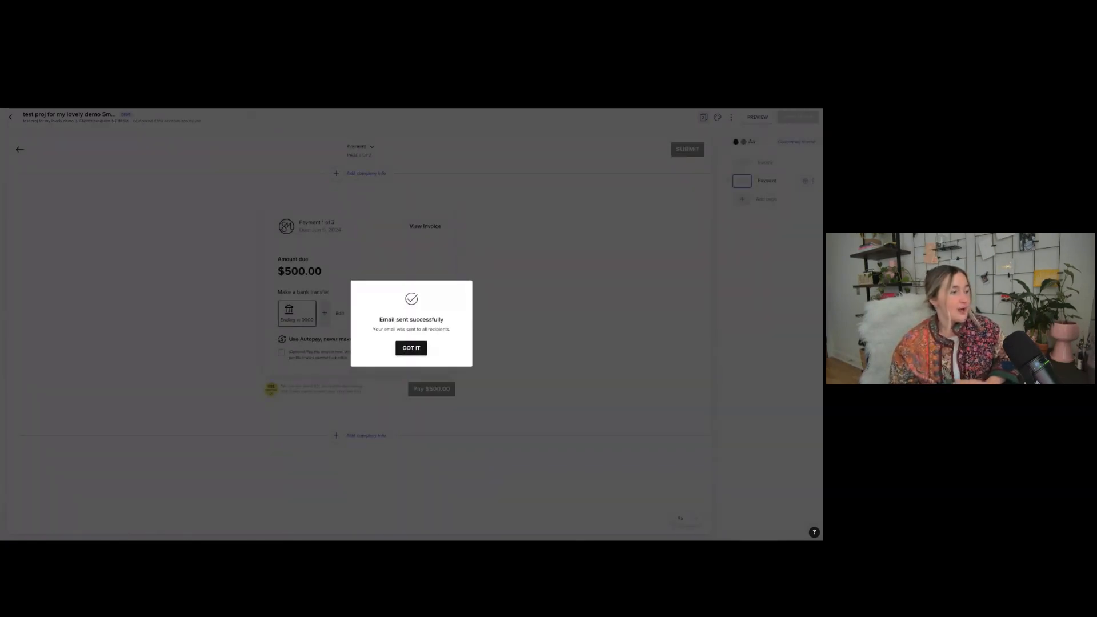
pyautogui.click(411, 349)
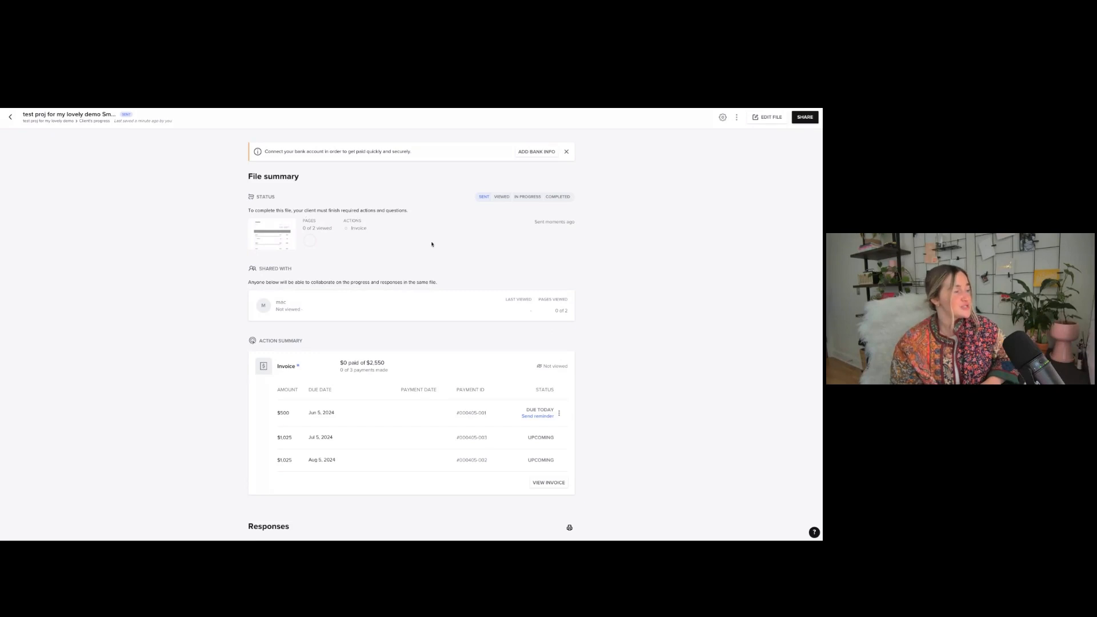
# Examine the sent file's summary, including its status stages, payment schedule and client responses
pyautogui.scroll(-3, 432, 263)
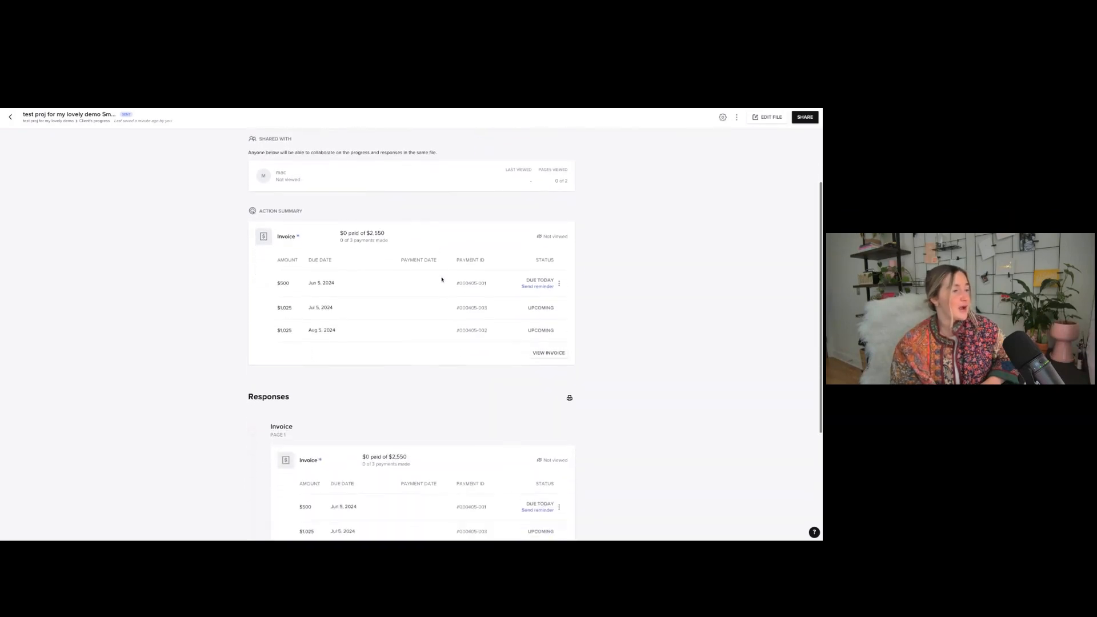
pyautogui.scroll(-1, 498, 272)
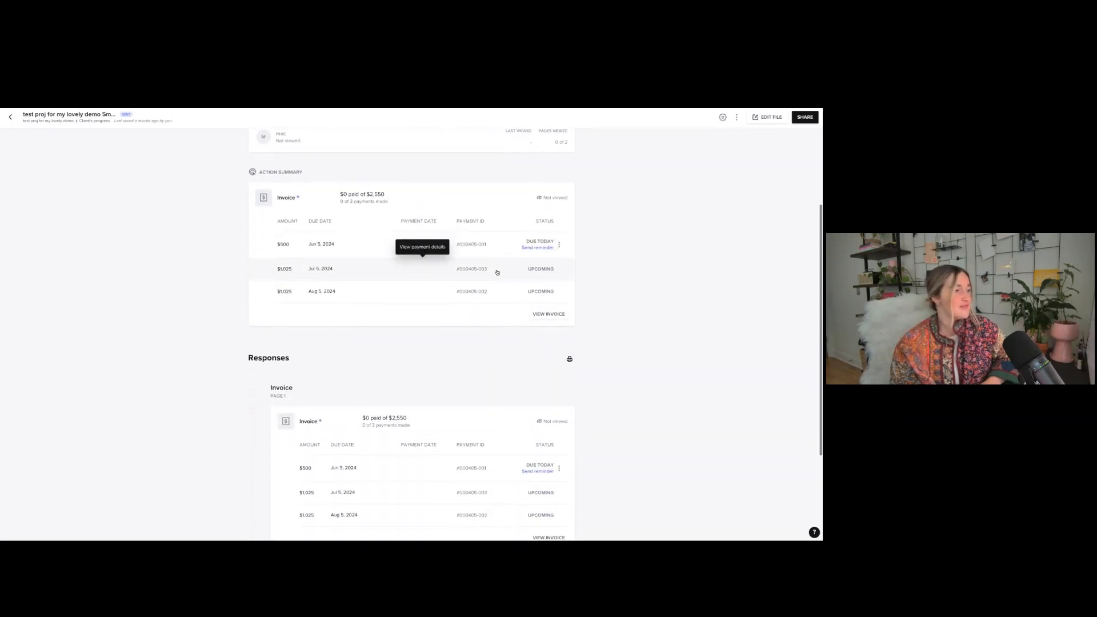
pyautogui.scroll(-3, 537, 272)
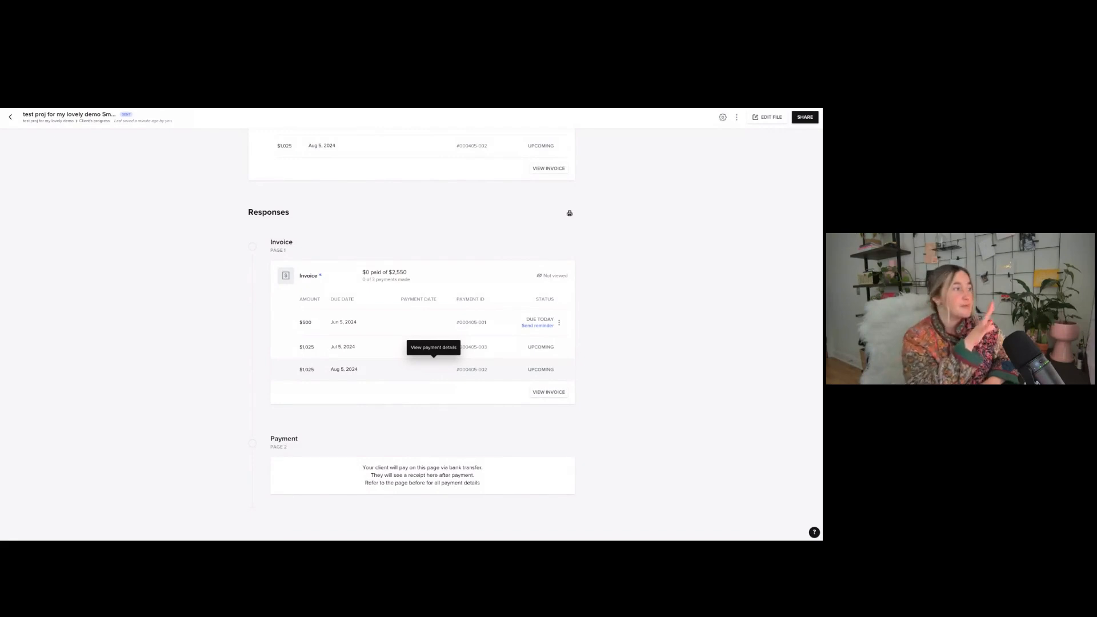
pyautogui.scroll(2, 523, 385)
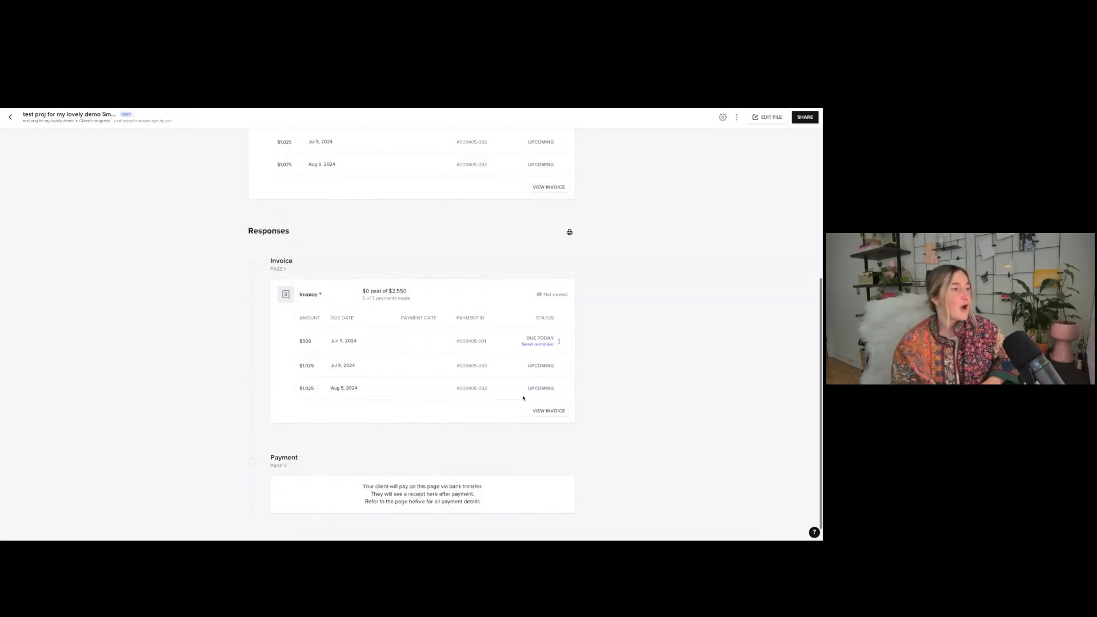
pyautogui.scroll(4, 522, 385)
pyautogui.moveTo(483, 197)
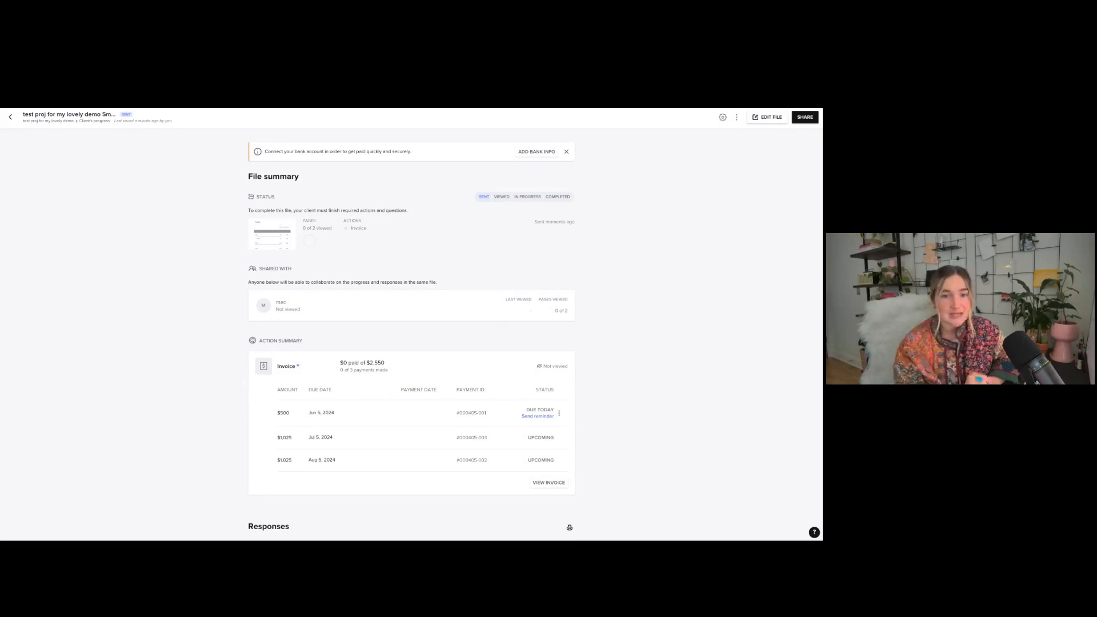
# Return to the test project and review its pipeline stage choices, payment schedule, active smart file and recent activity
pyautogui.click(10, 117)
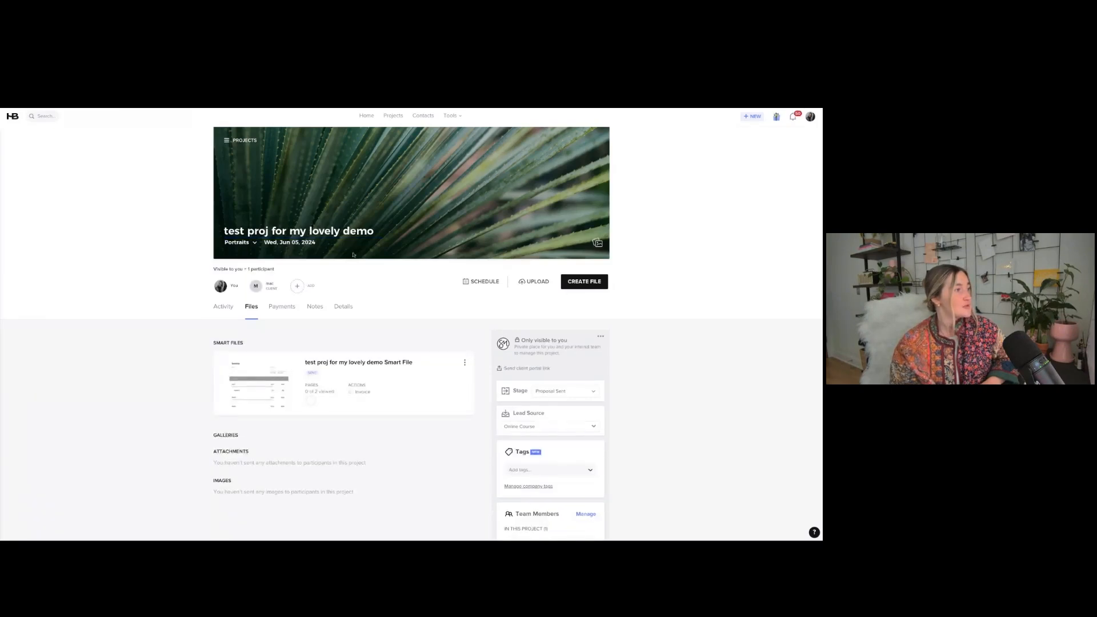
pyautogui.scroll(-3, 535, 322)
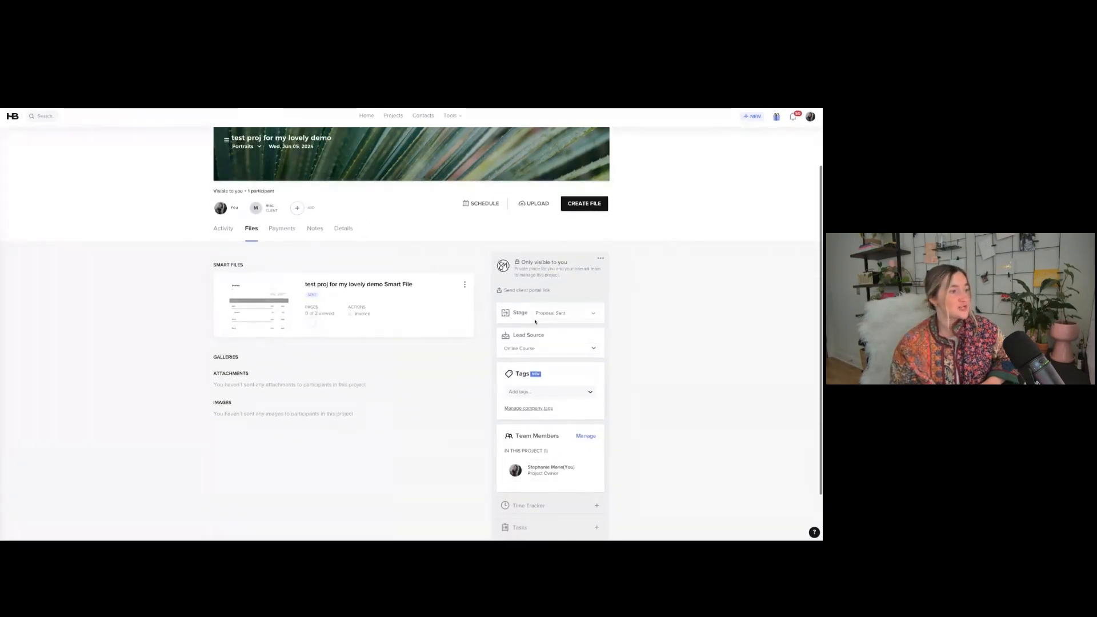
pyautogui.click(547, 315)
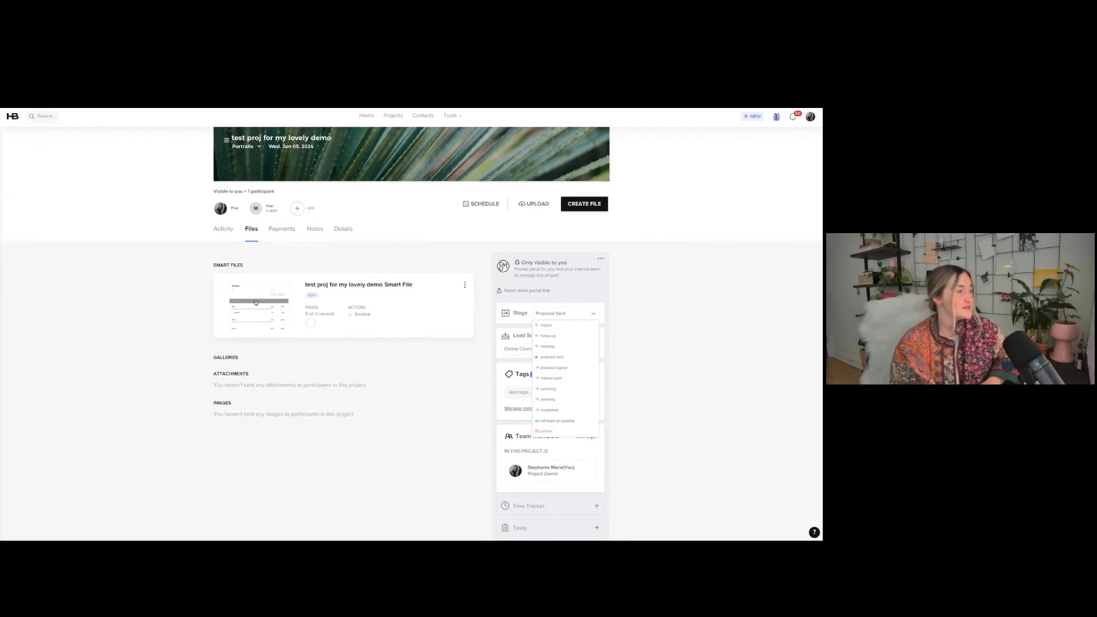
pyautogui.click(282, 231)
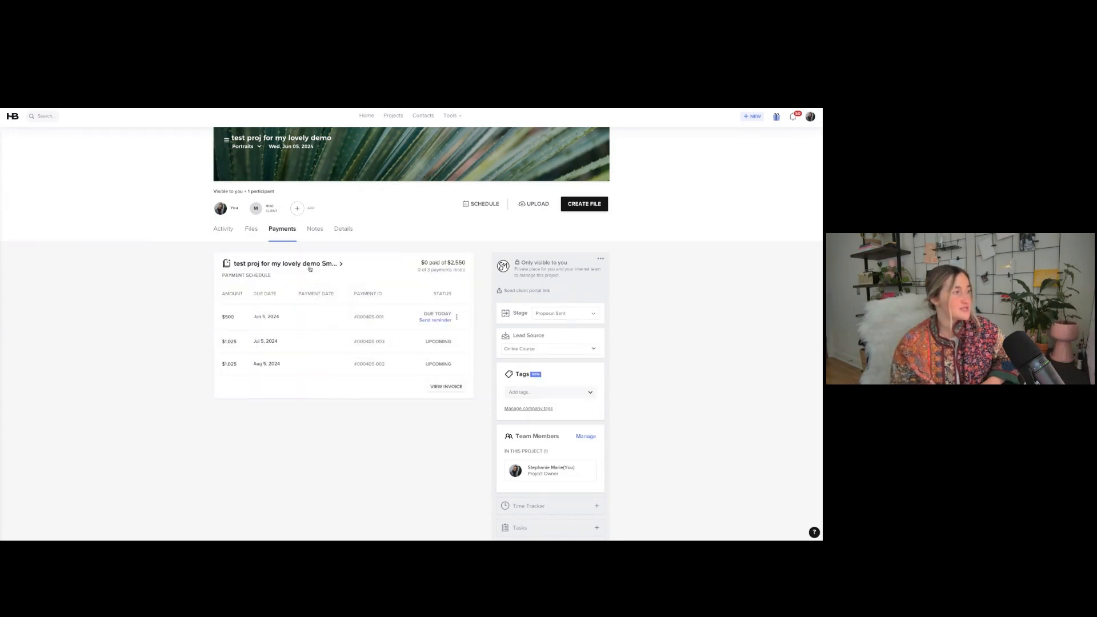
pyautogui.click(224, 229)
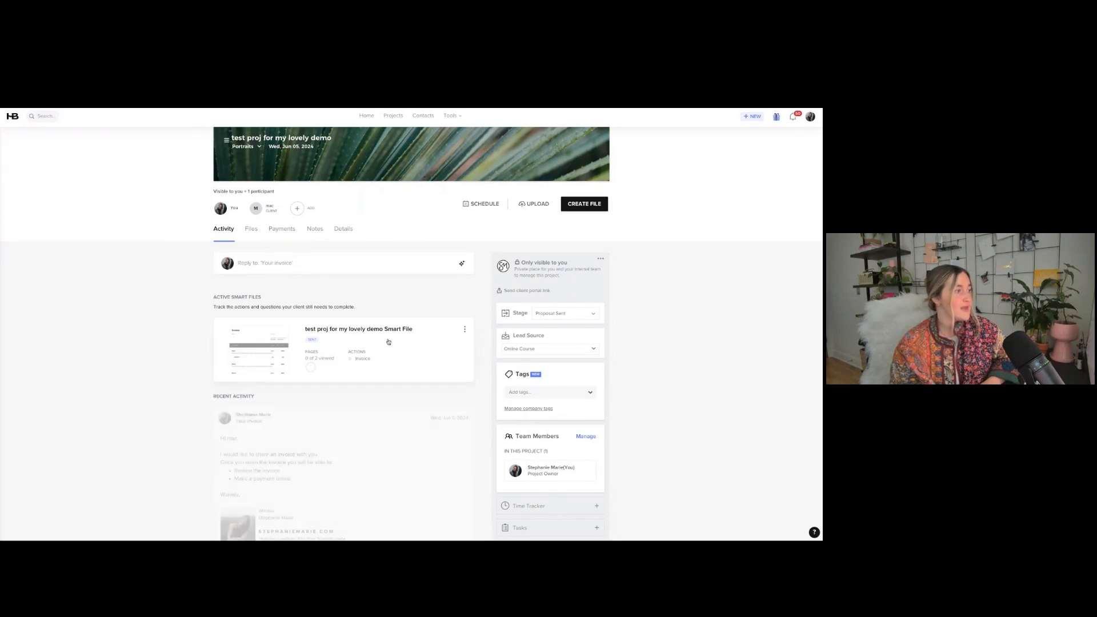
pyautogui.scroll(-5, 389, 341)
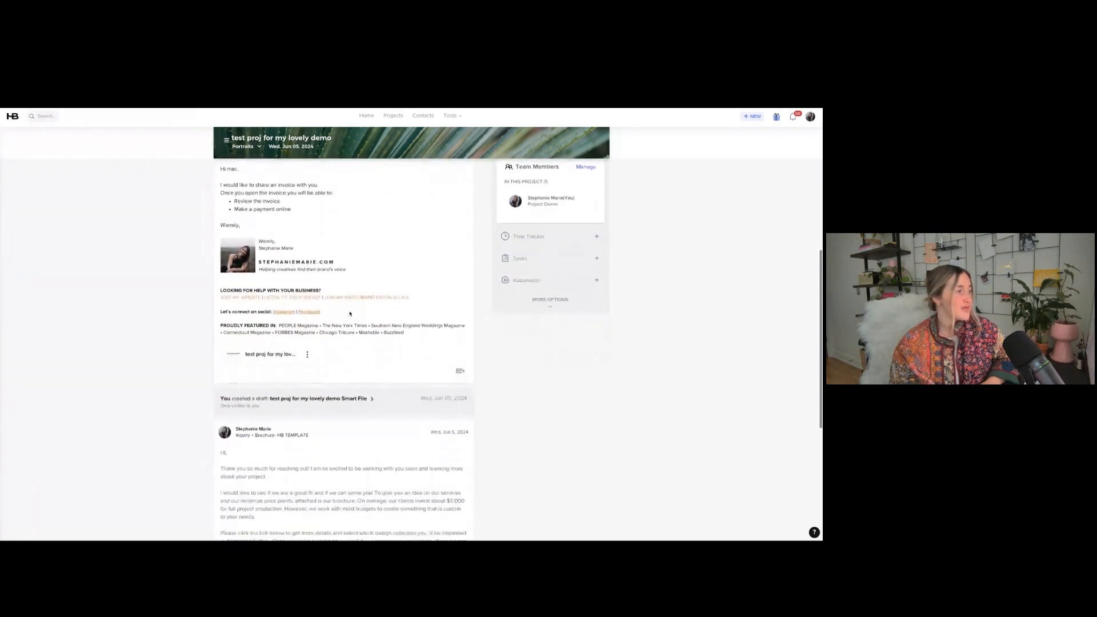
pyautogui.scroll(3, 350, 313)
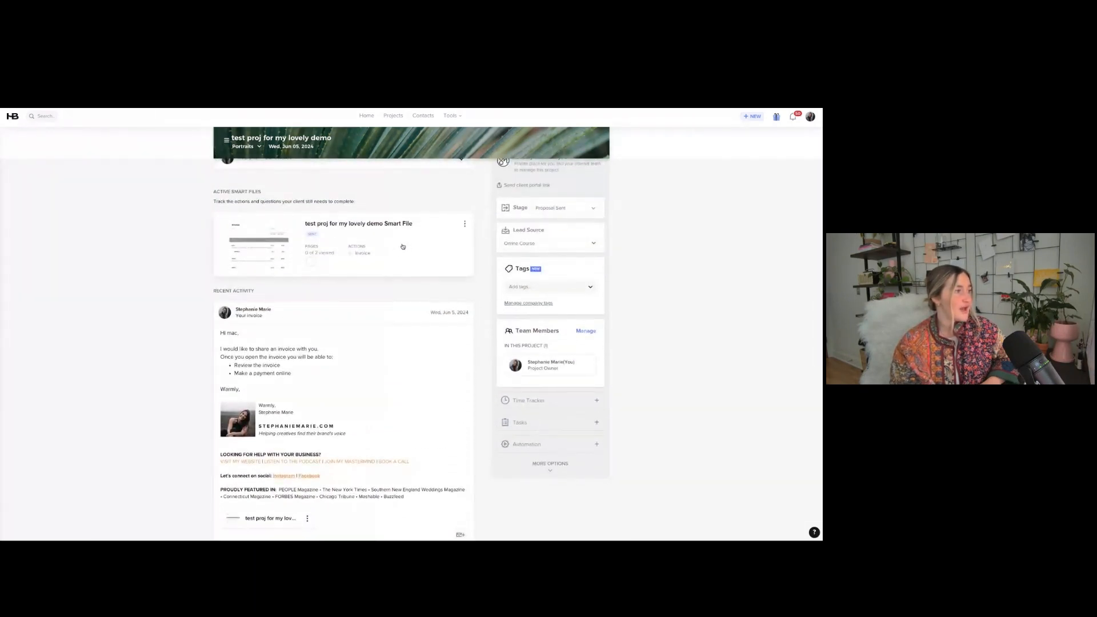
pyautogui.scroll(2, 394, 263)
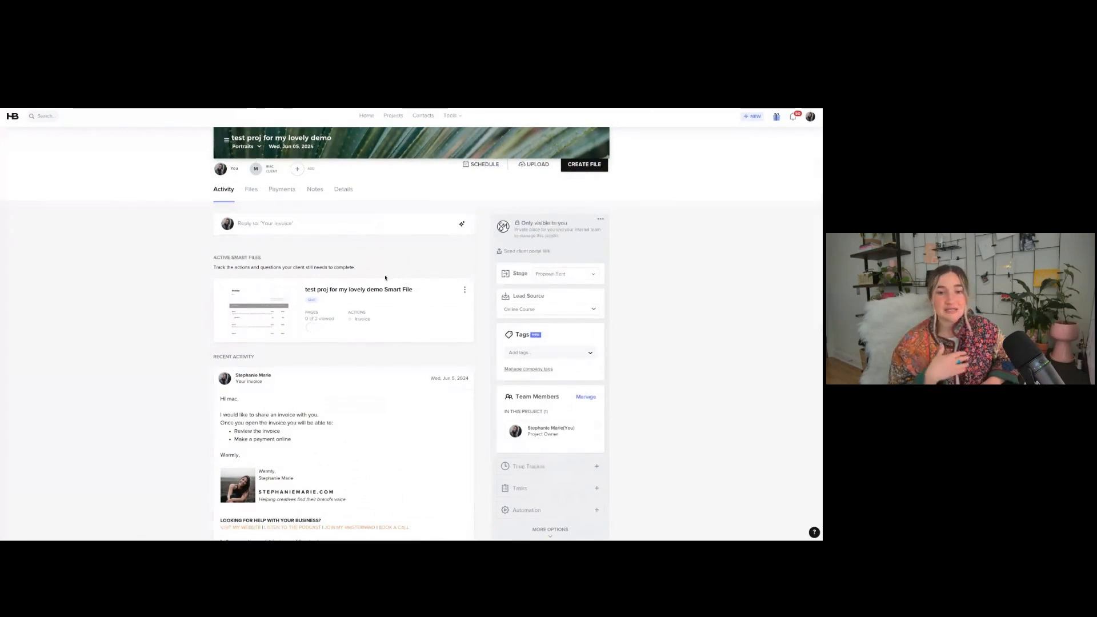